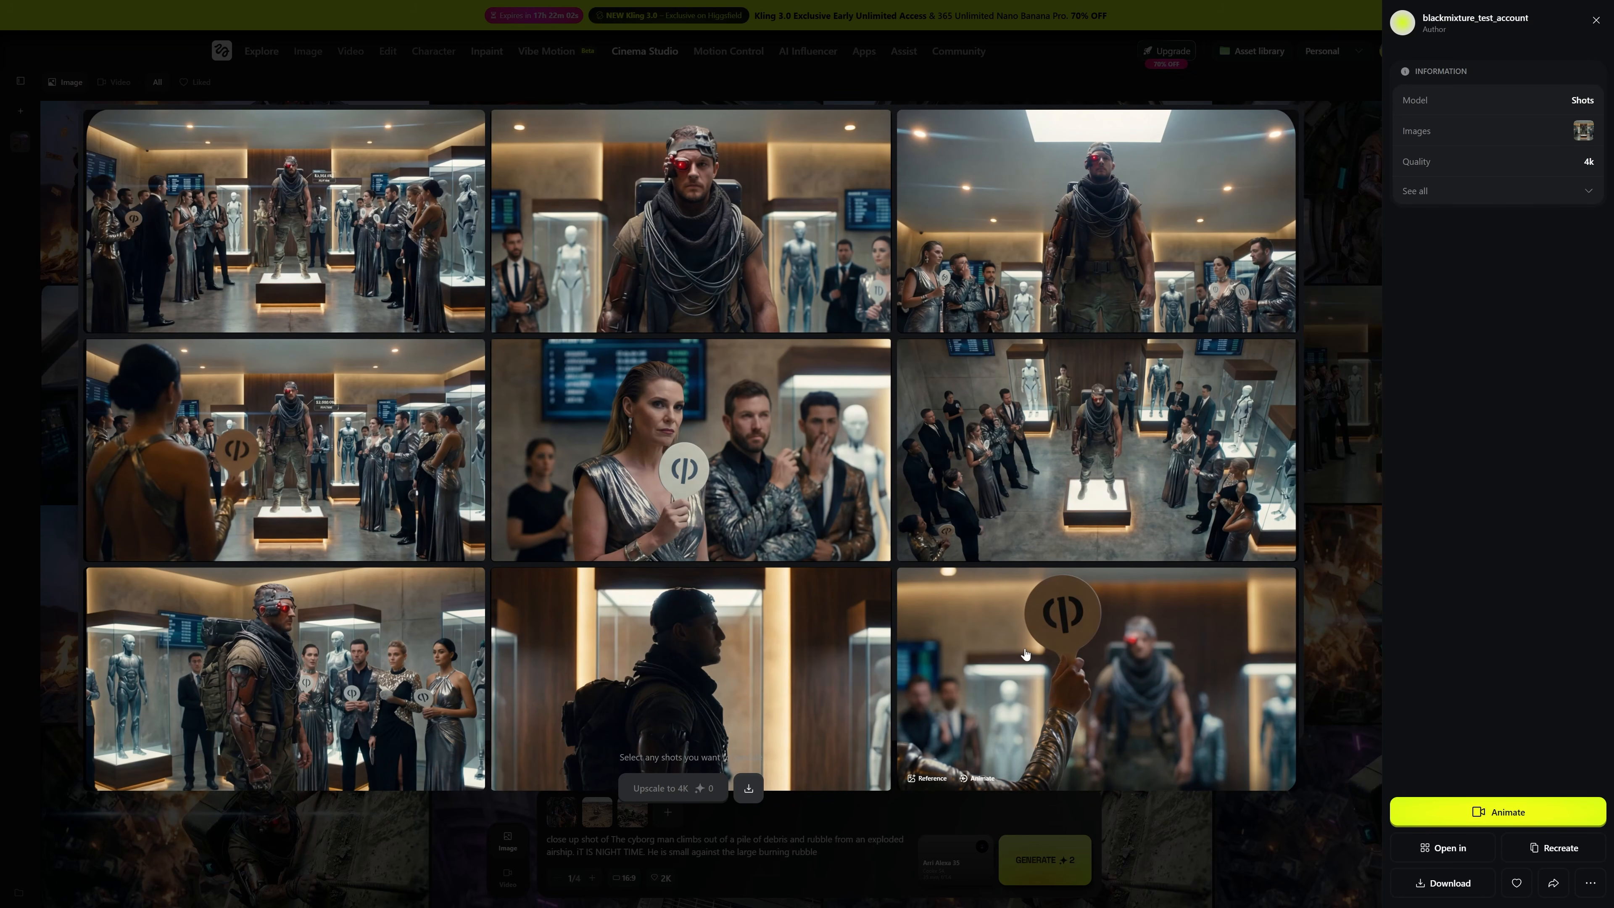
Step: Select the shot of the woman holding a paddle and the raised-paddle close-up, and close the shot viewer
click(631, 463)
click(916, 609)
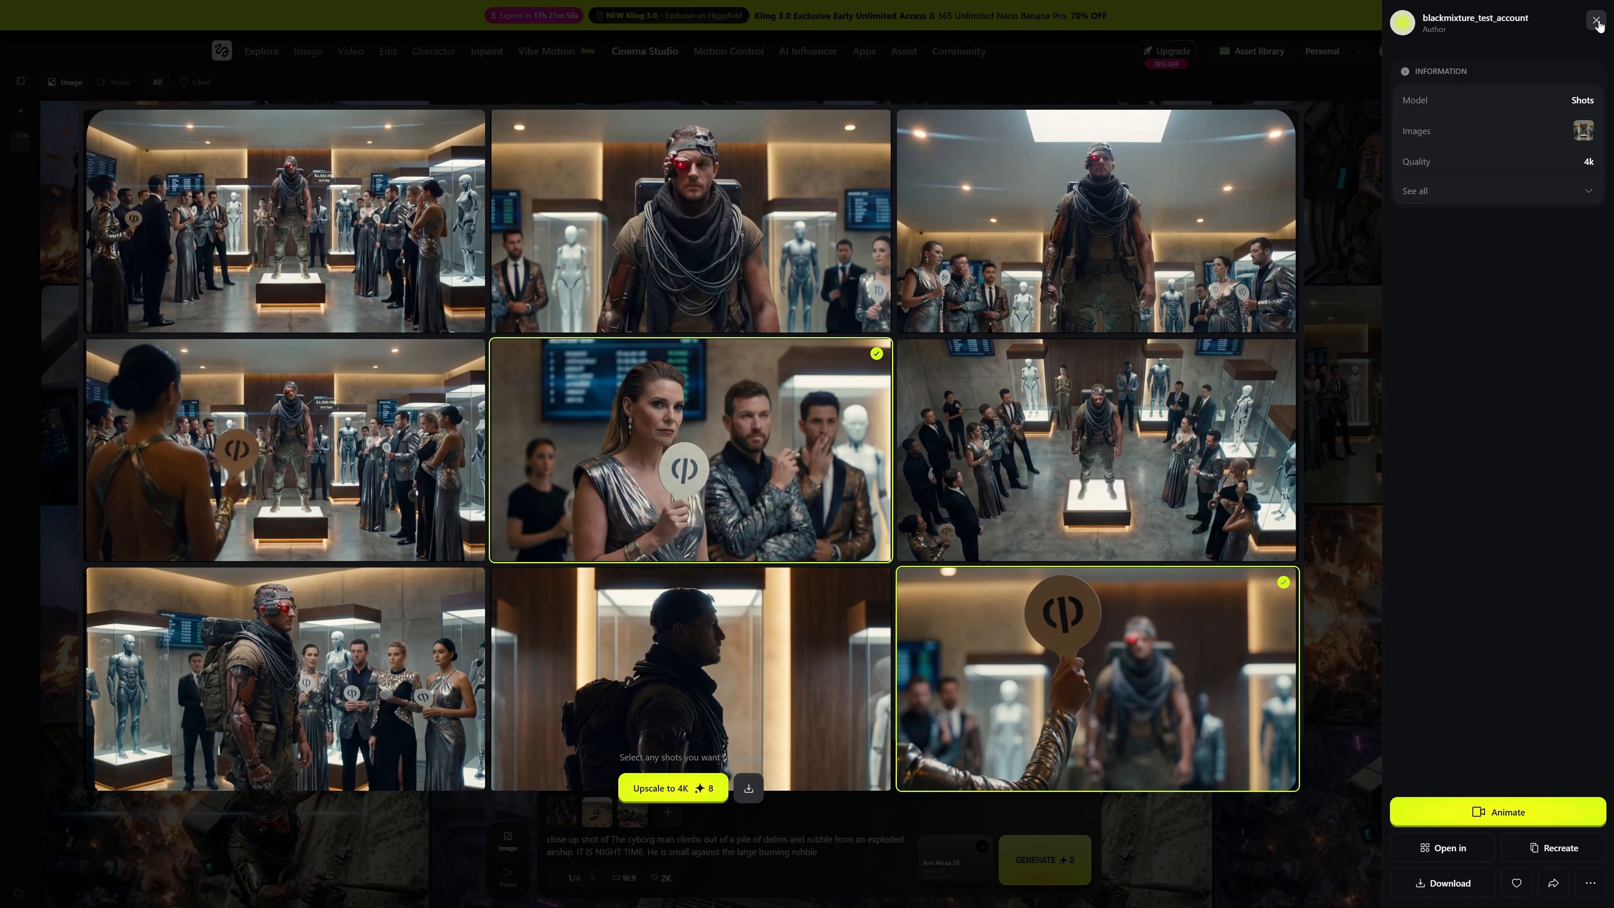
click(1596, 21)
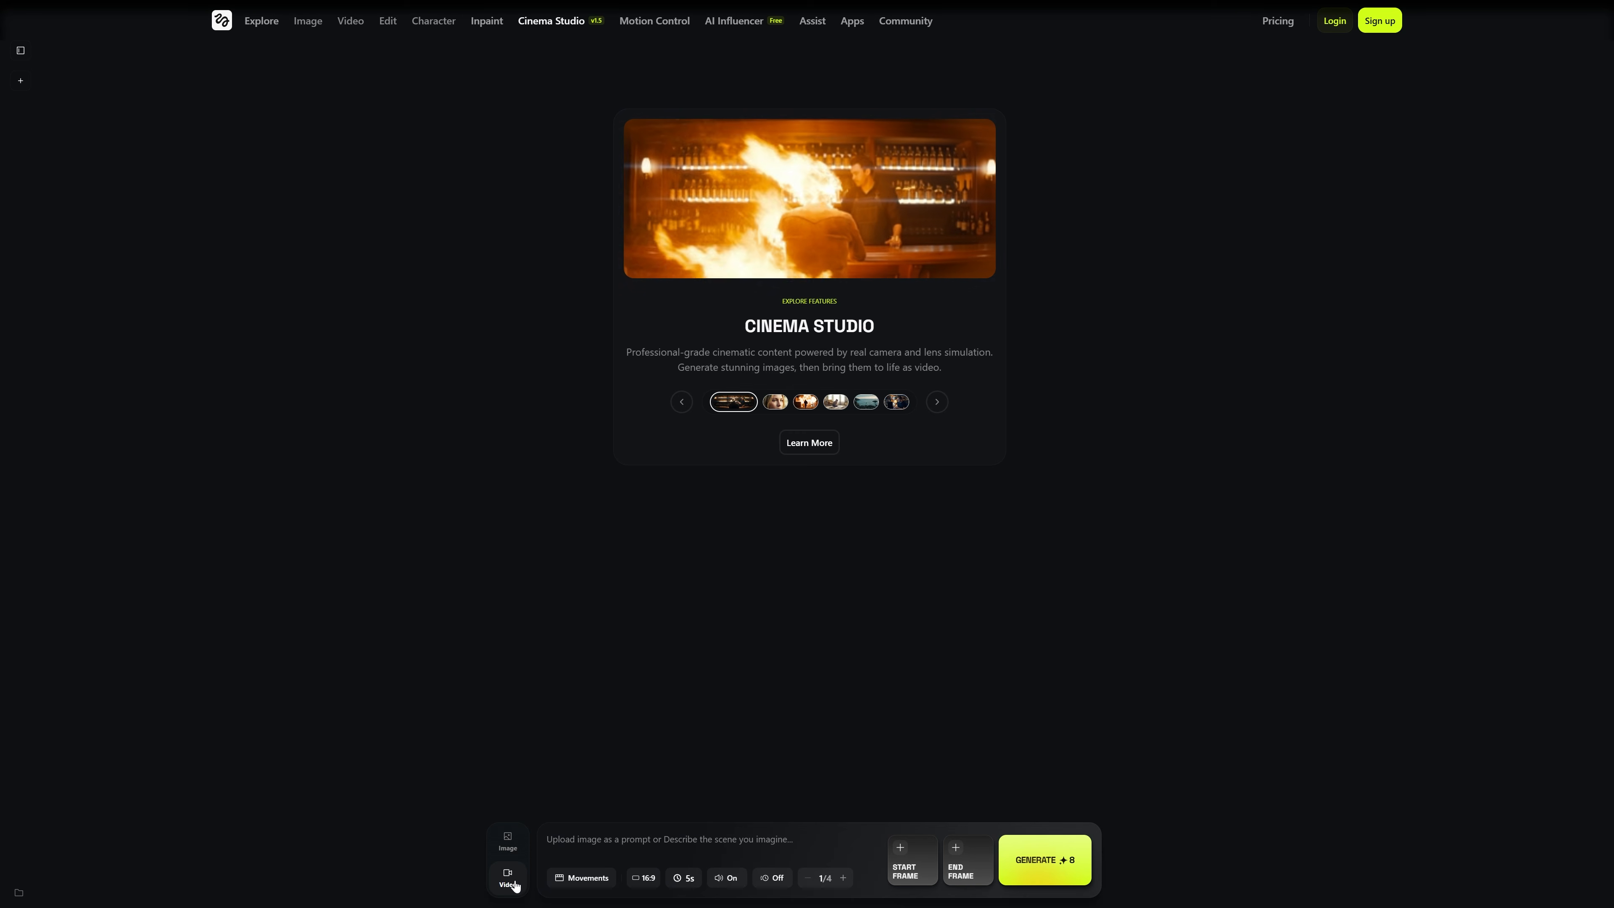
Step: Switch to image generation and enter the prompt "A wide-angle landscape shot from a high-altitude surveillance drone."
click(508, 842)
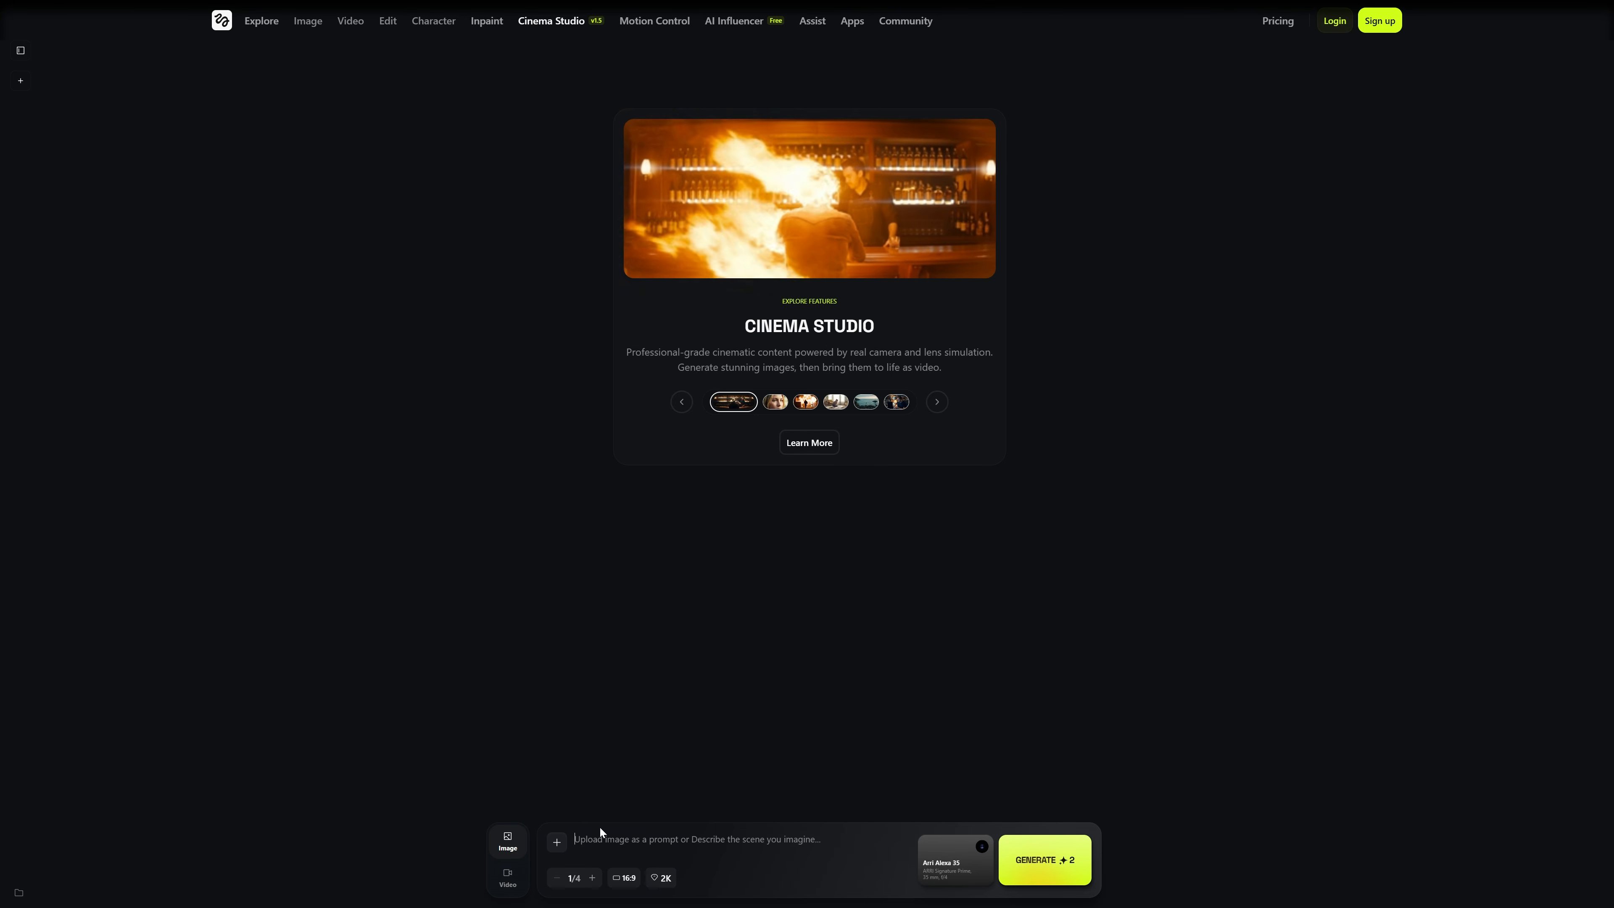
click(619, 848)
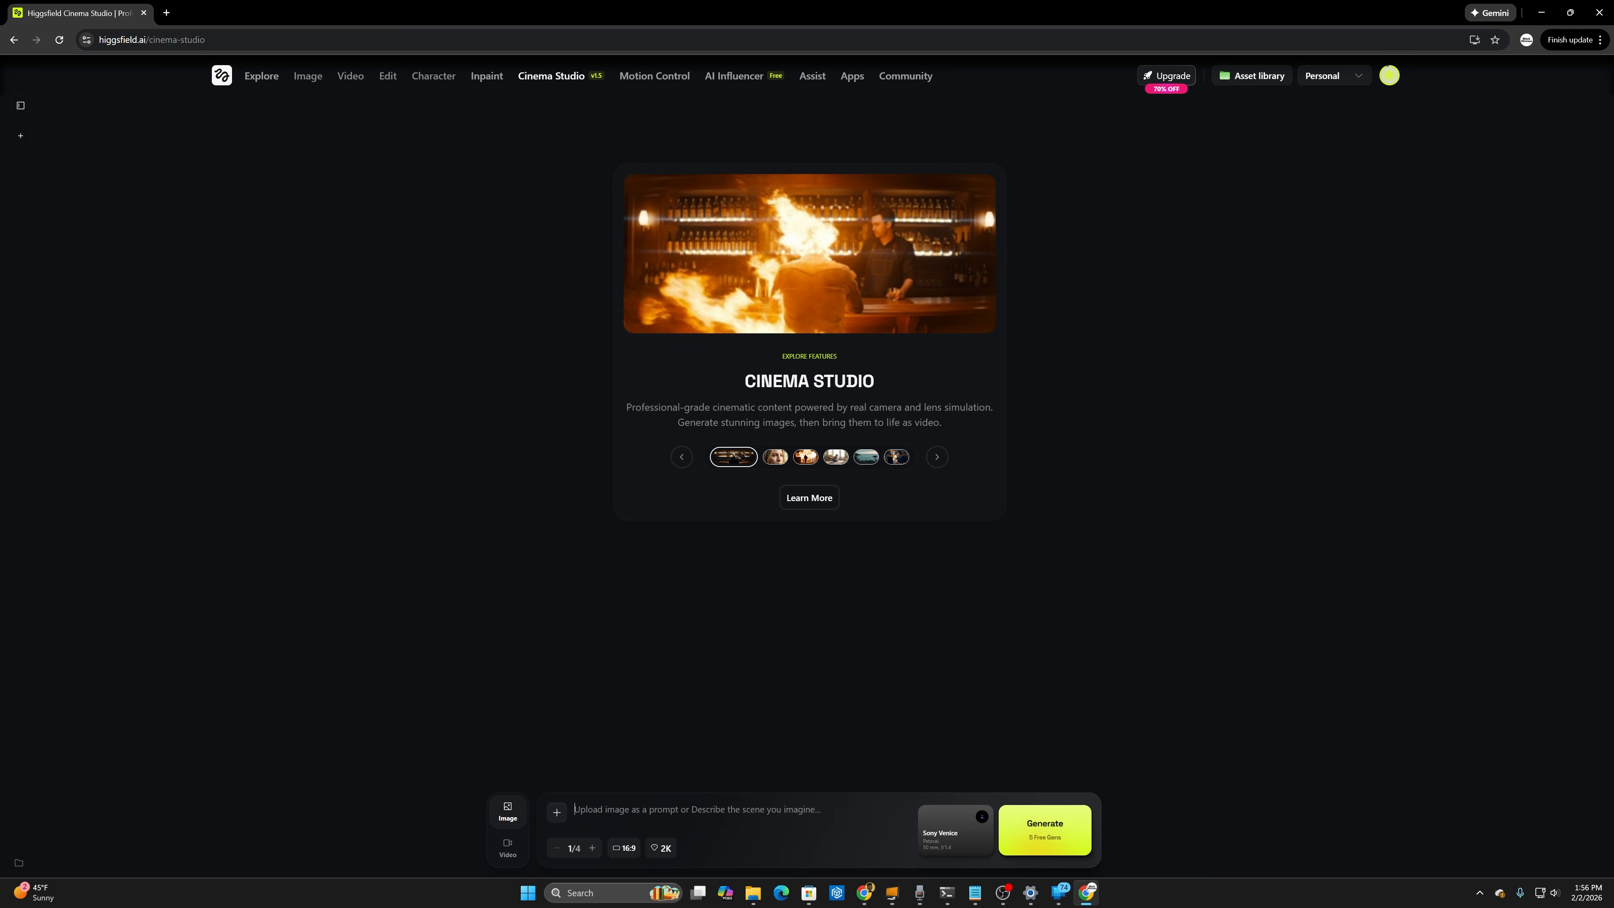
text(wide)
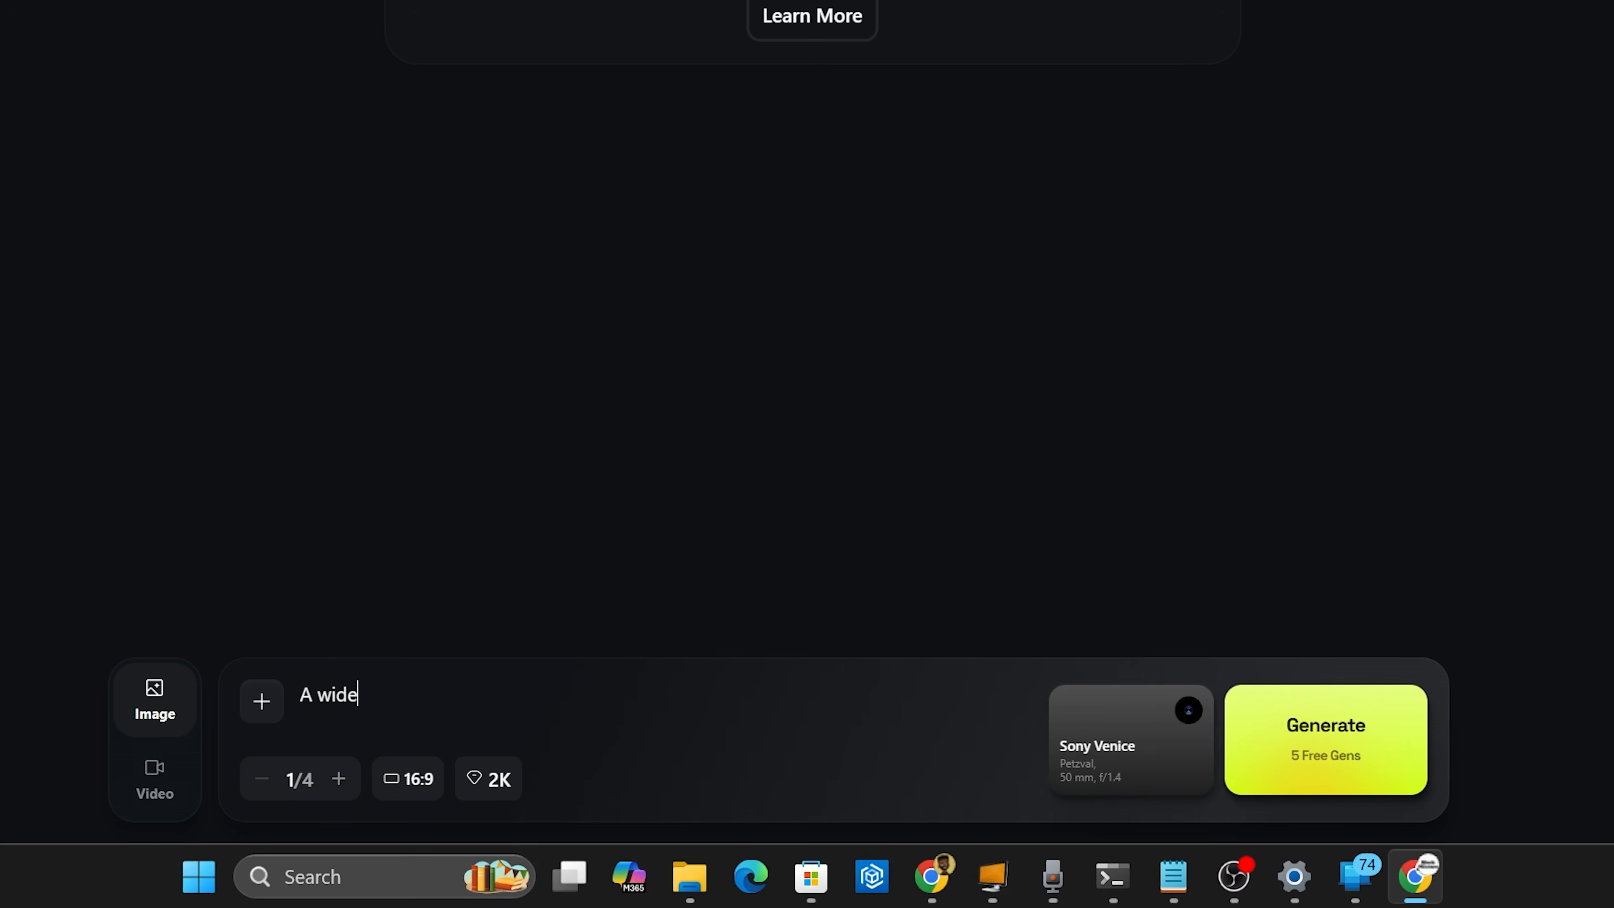
text(-angle)
key(BackSpace)
text(le landscape shot from a high-altitude surveillance drone.)
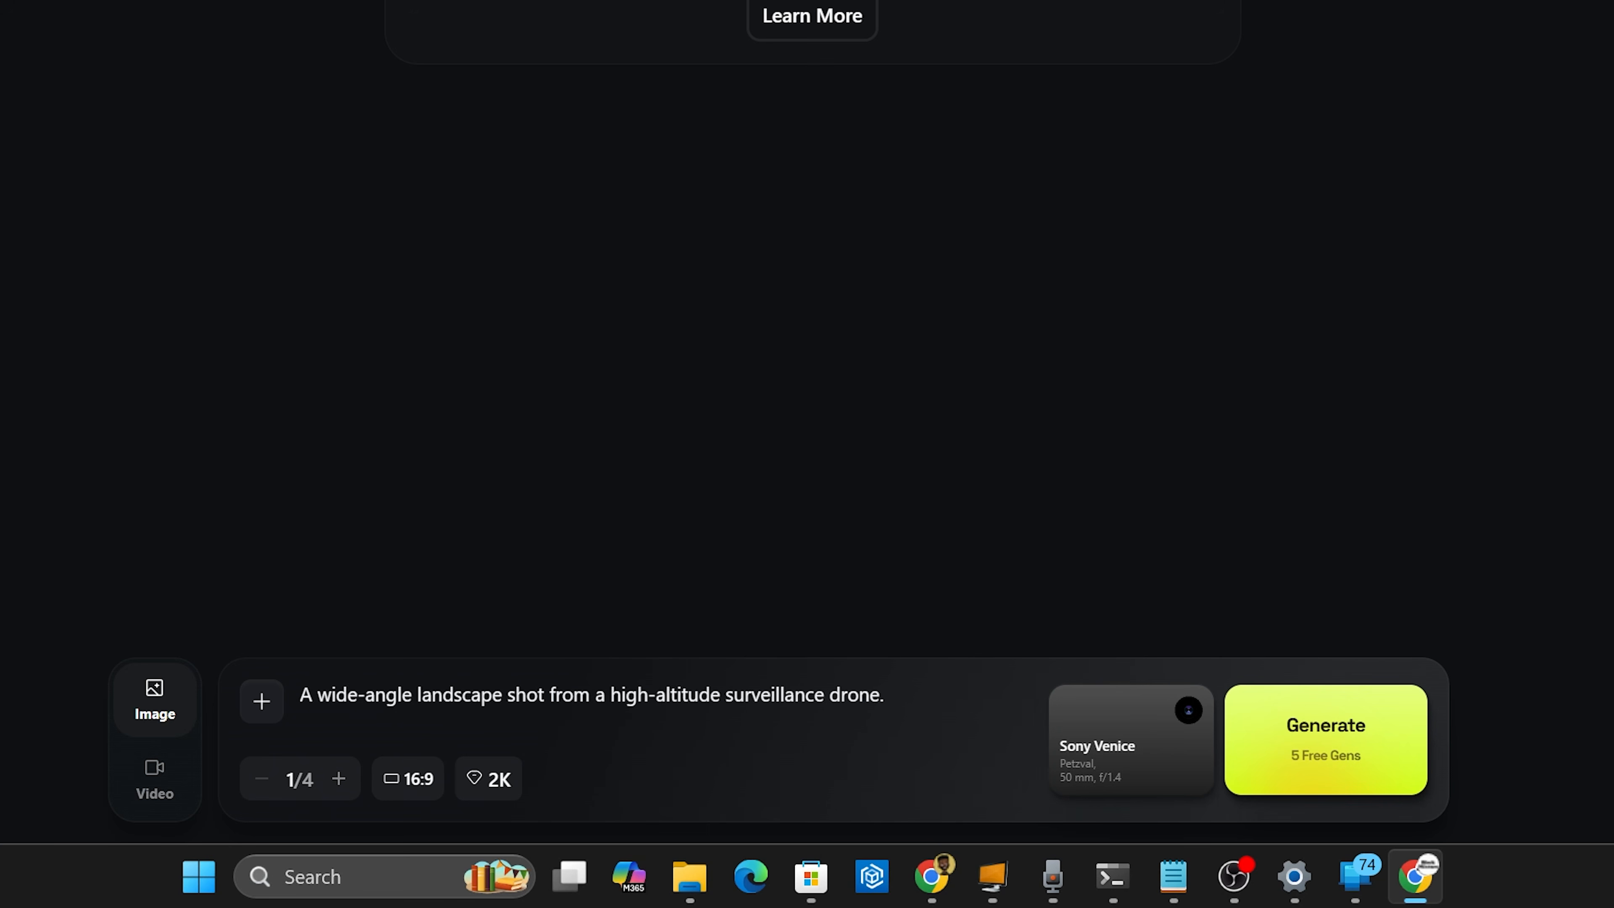
Step: Open the Gemini assistant and copy the whole drone-shot prompt
click(1487, 15)
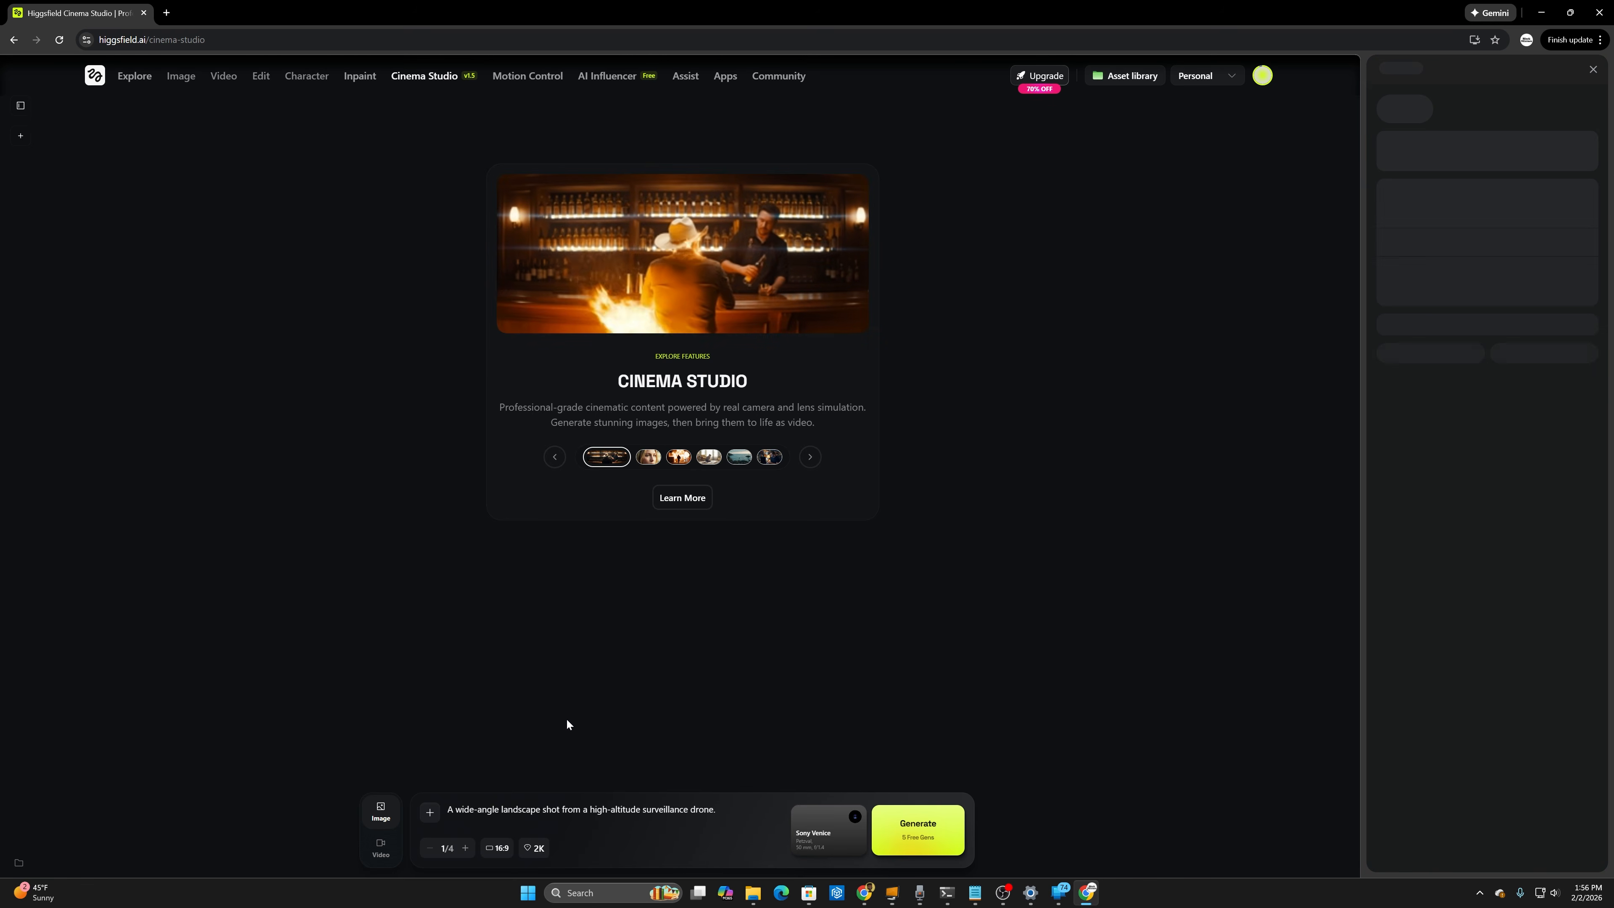
drag(642, 810, 407, 822)
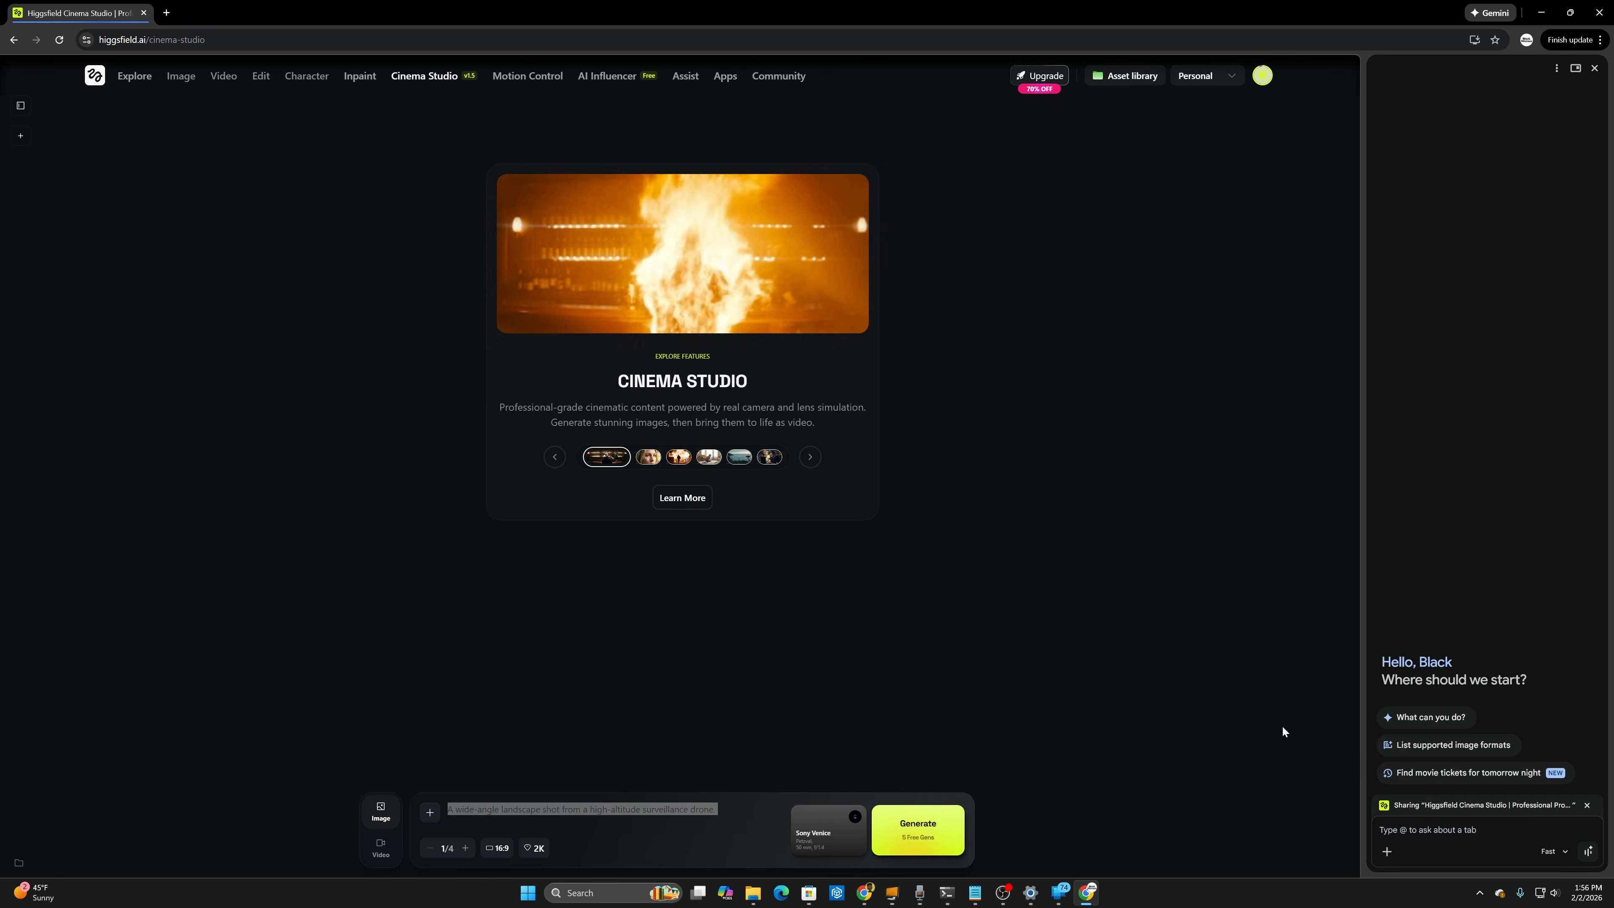
triple_click(551, 809)
key(ctrl+c)
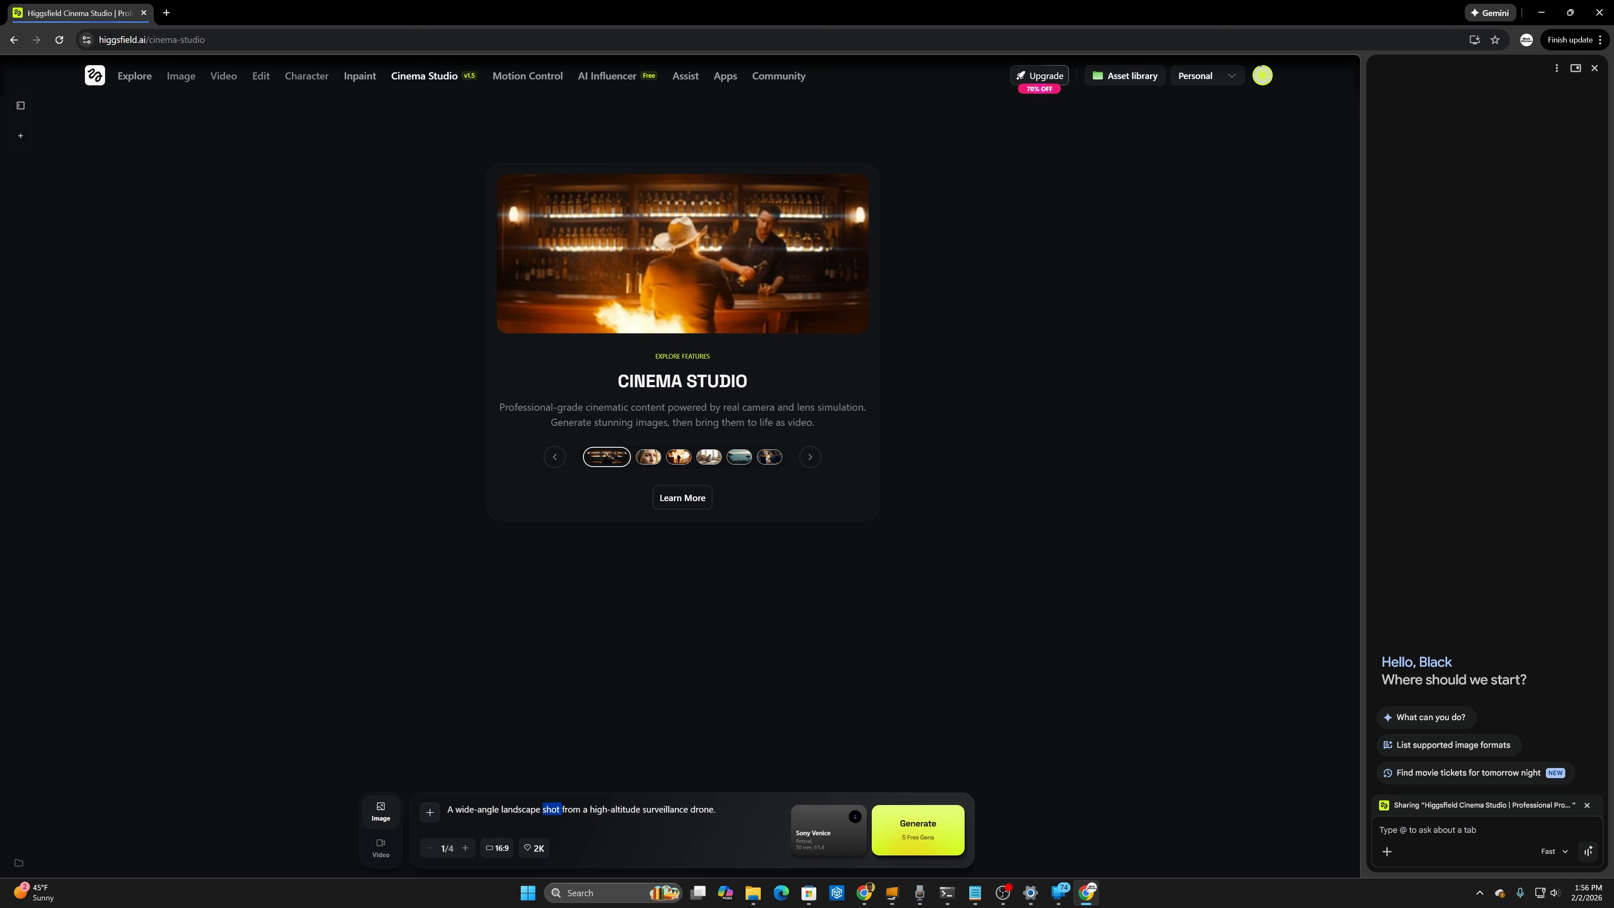
Step: Draft a Gemini request to expand the text prompt with scene details and a techno noir vibe, prompt first, and append the copied prompt
click(1455, 830)
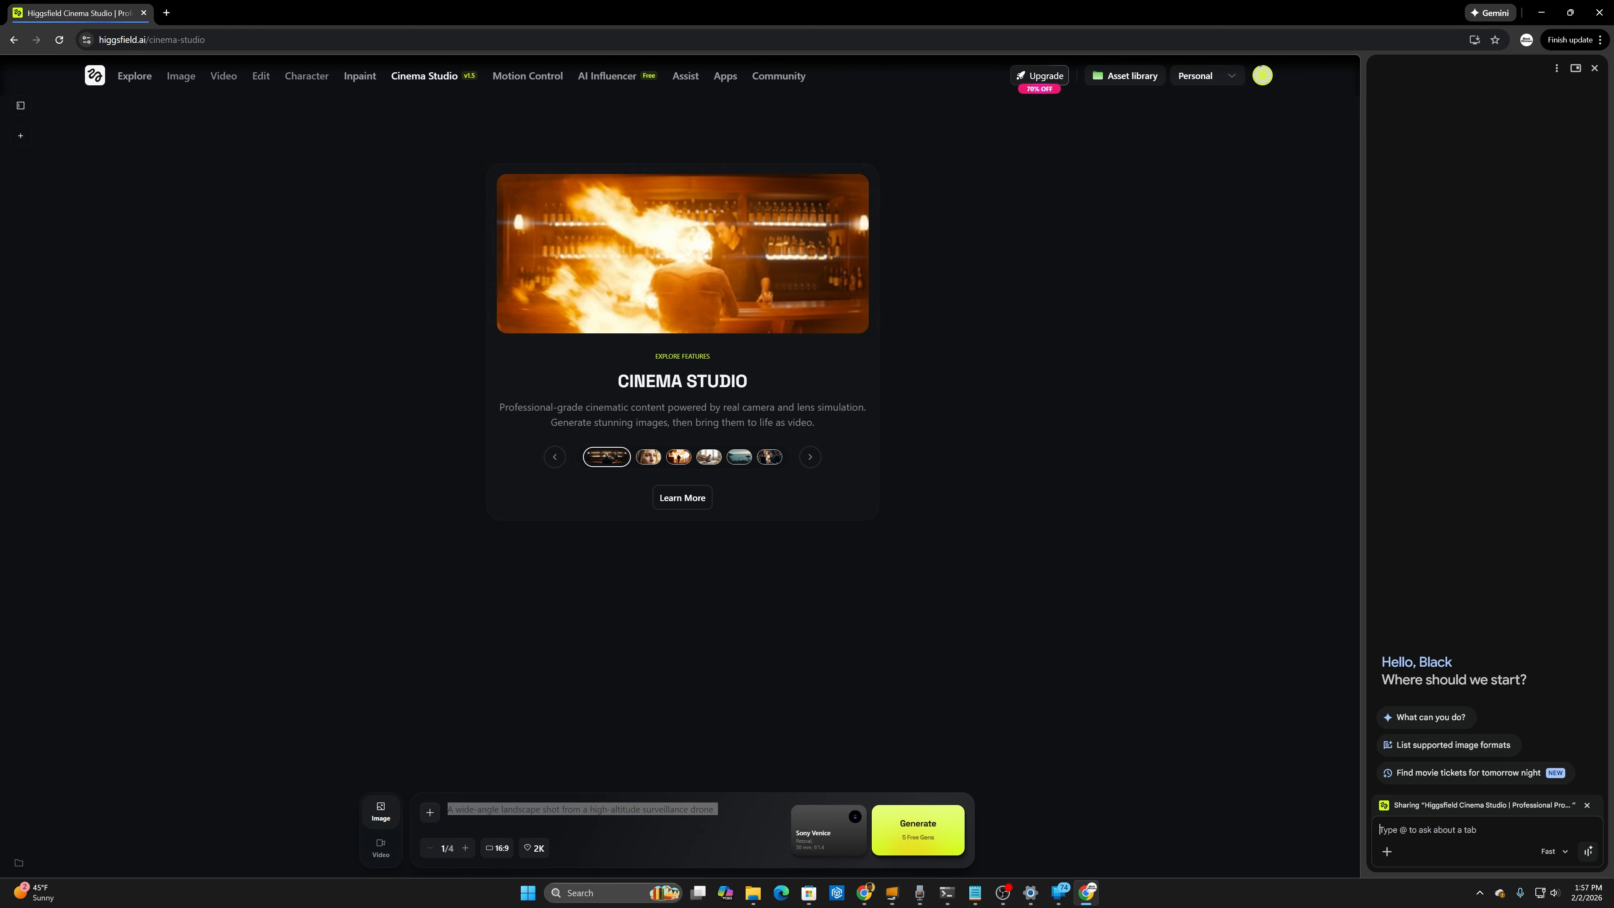
text(I want you to expand my text prompt to fles)
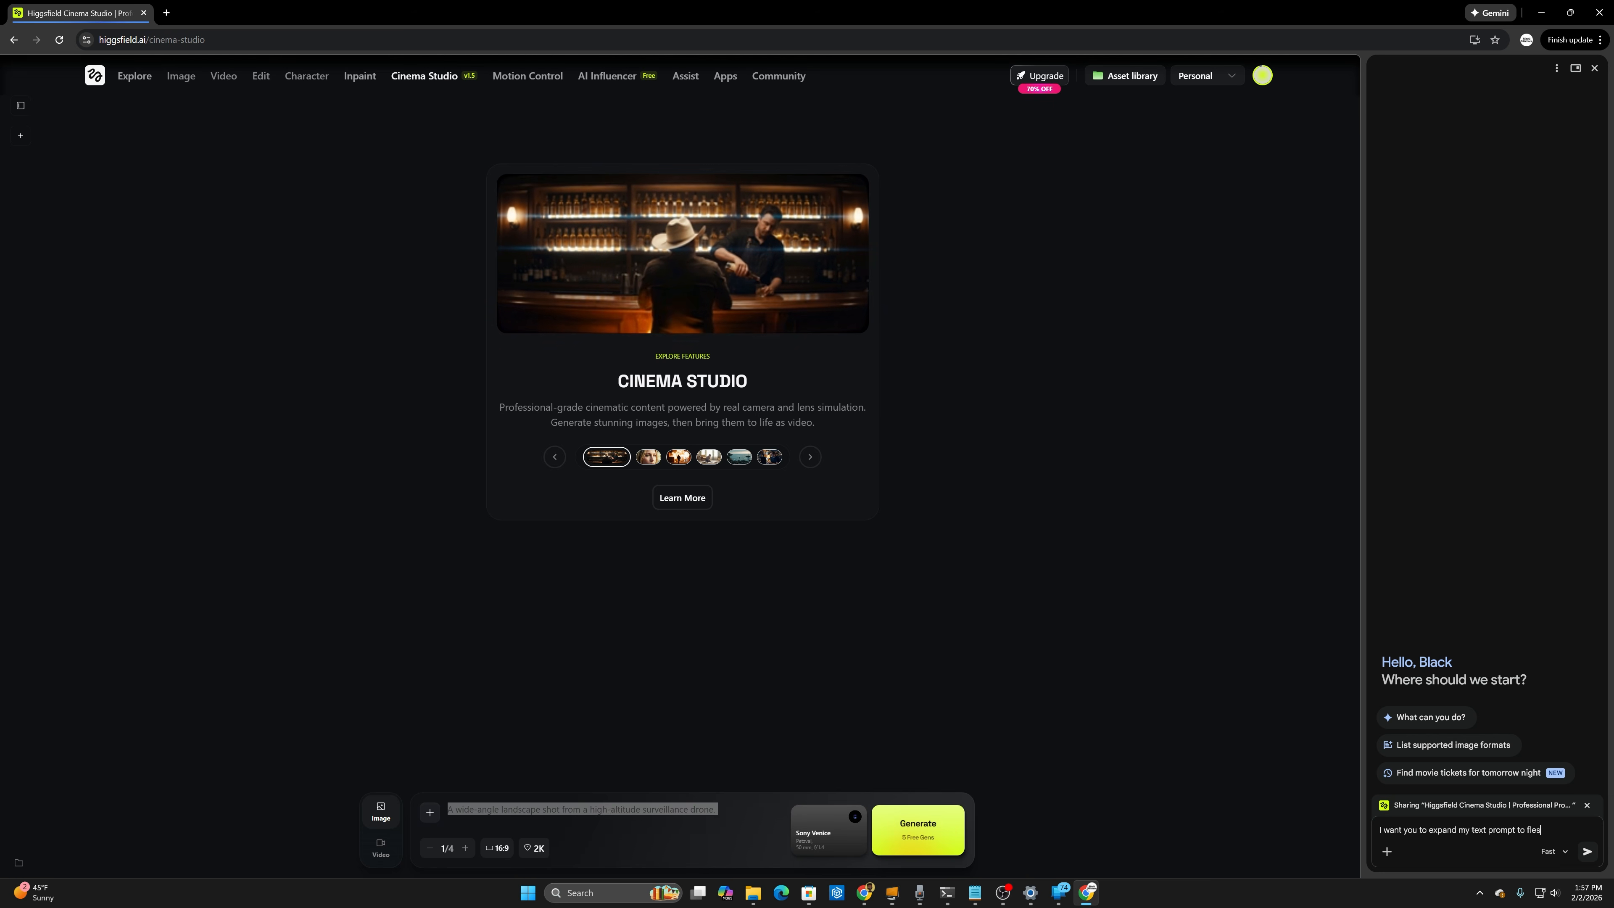
text(deta)
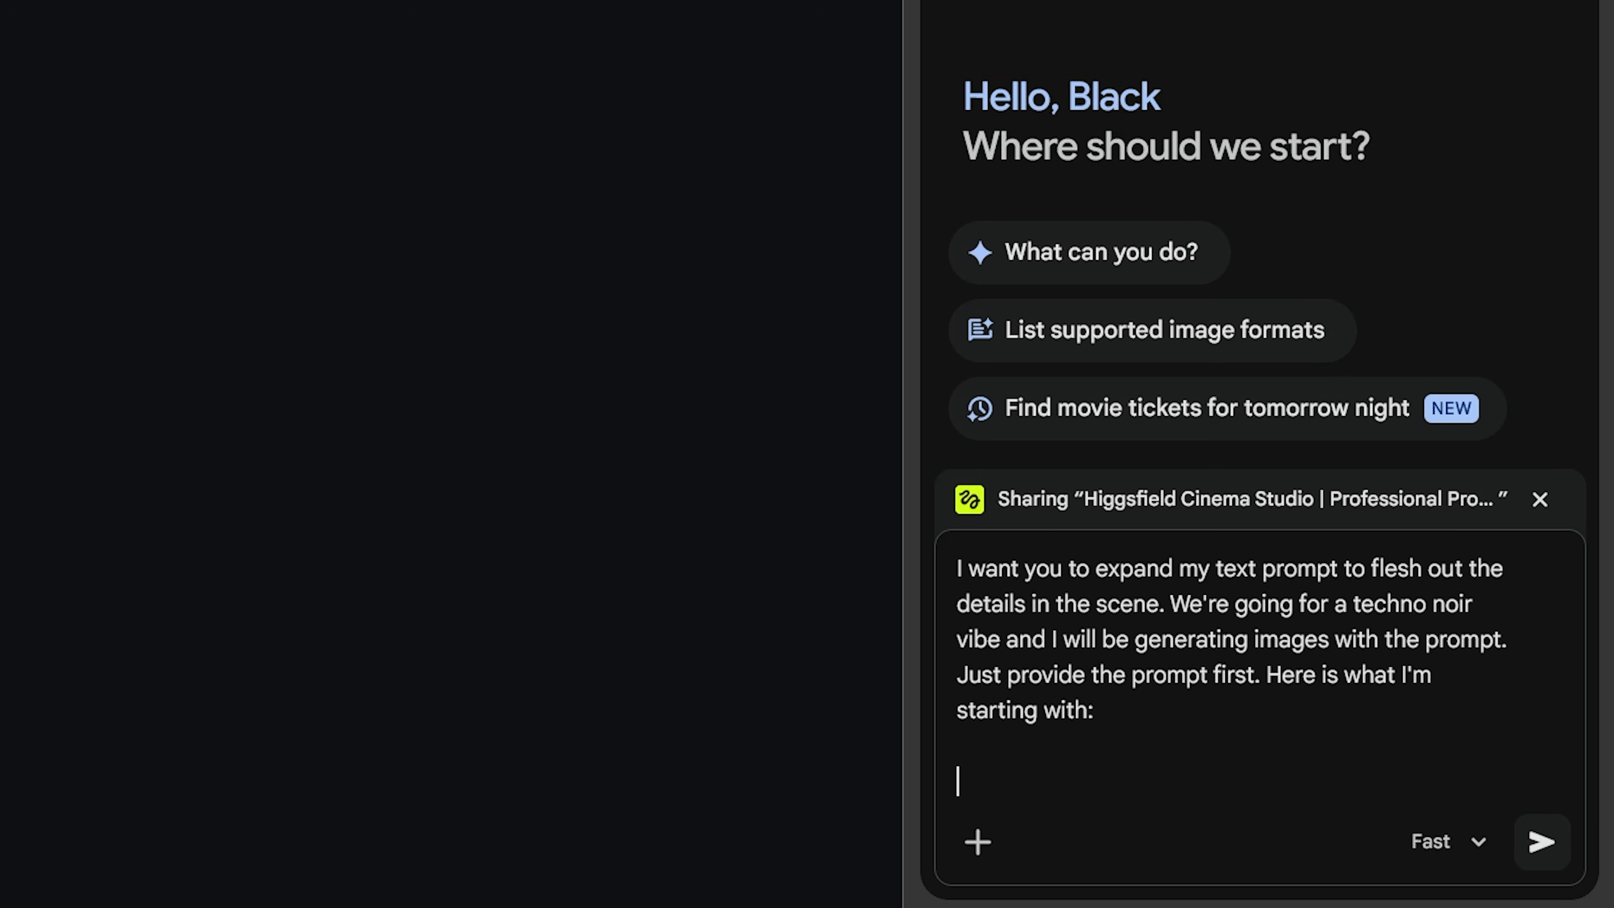
key(ctrl+v)
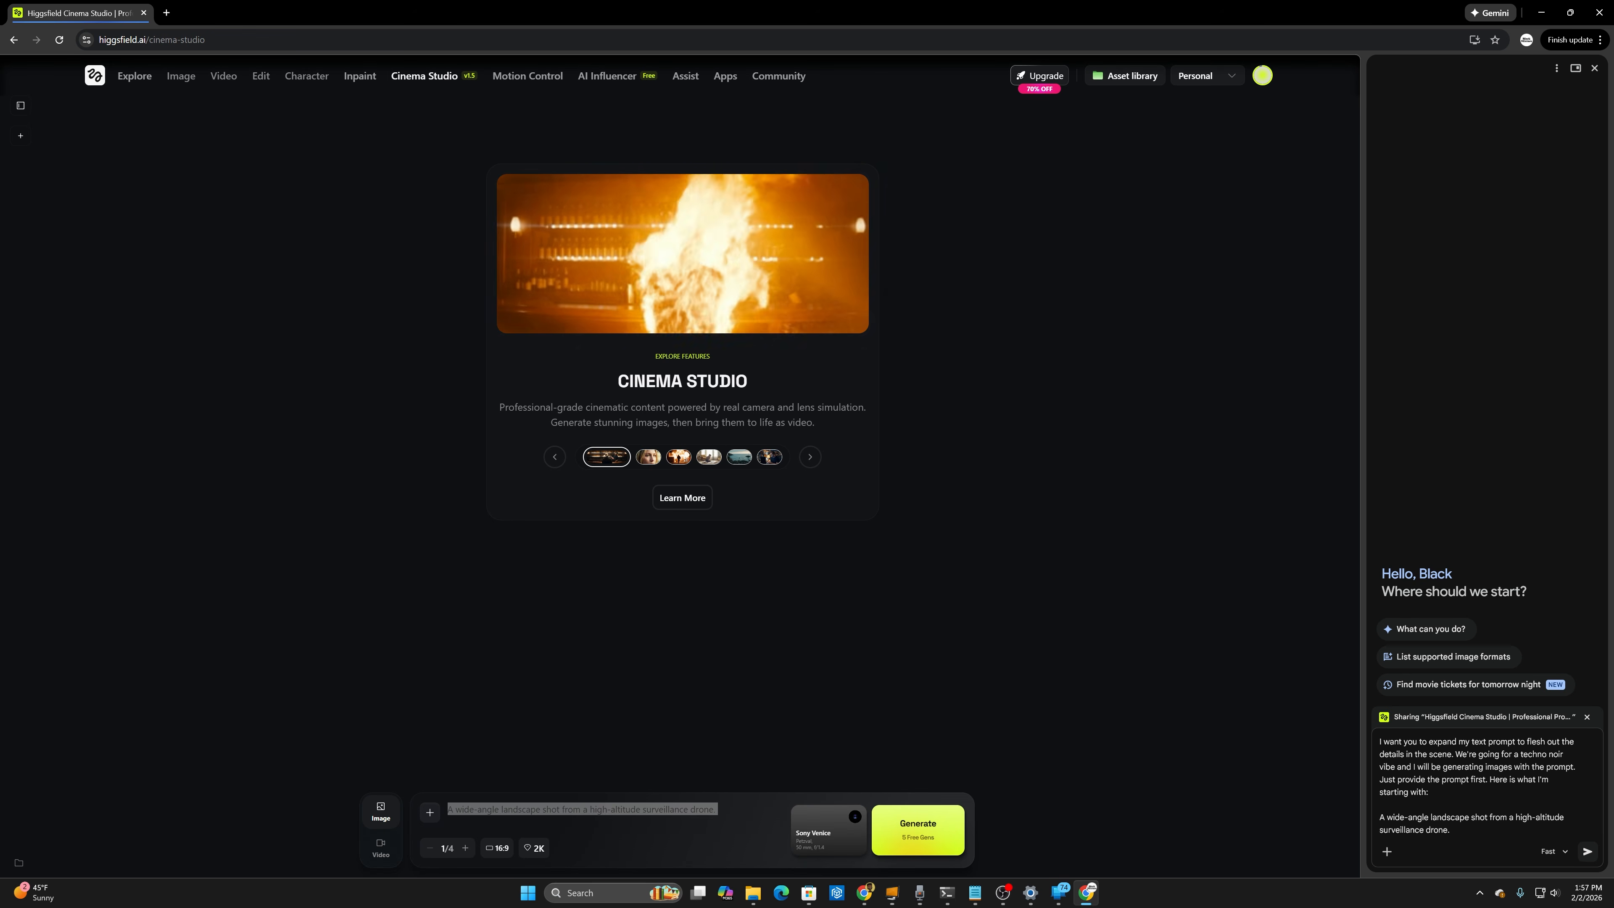
Step: Switch Gemini to Pro, add a futuristic apocalyptic desert nomad wearing tattered clothing and multiple tech objects, and submit the request
click(1538, 852)
click(1459, 772)
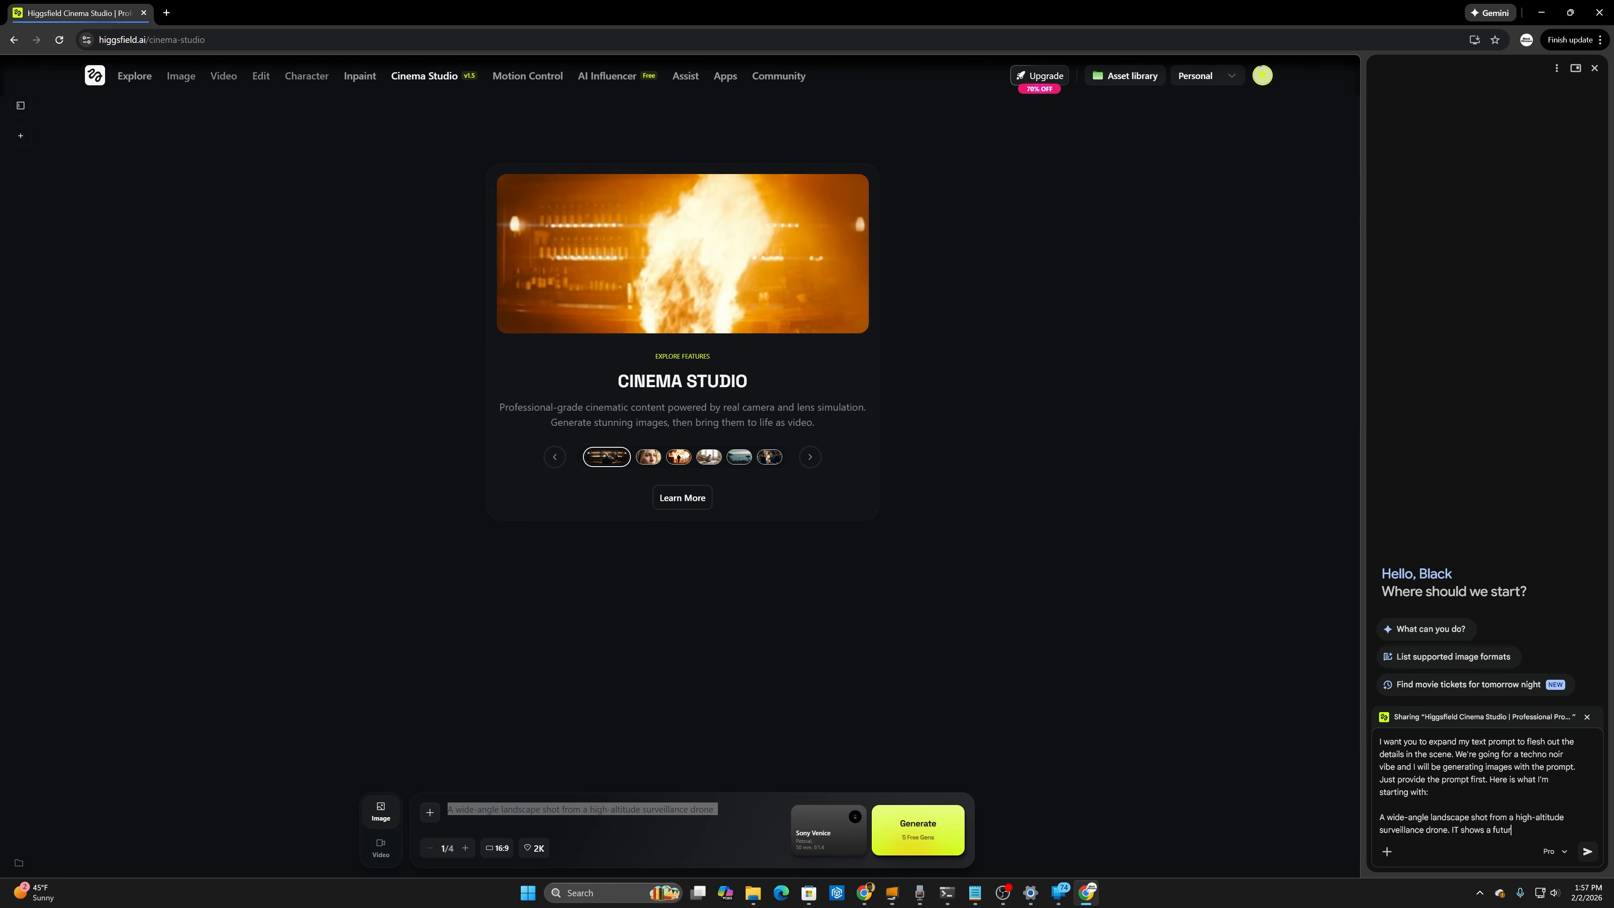
text(lyptic desr)
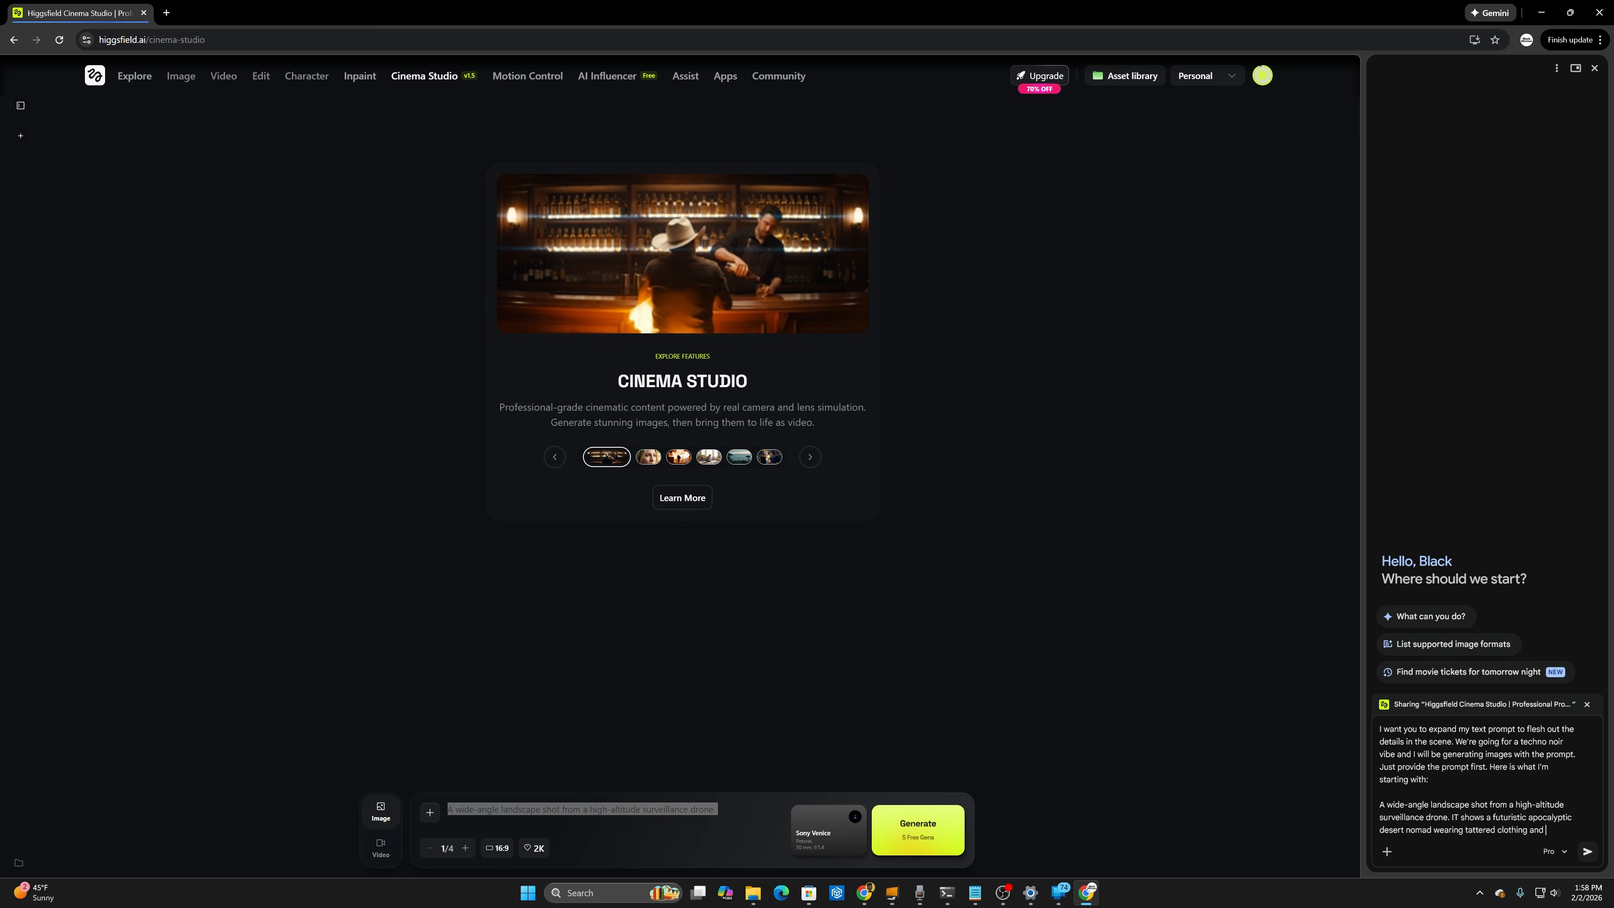
text(tech)
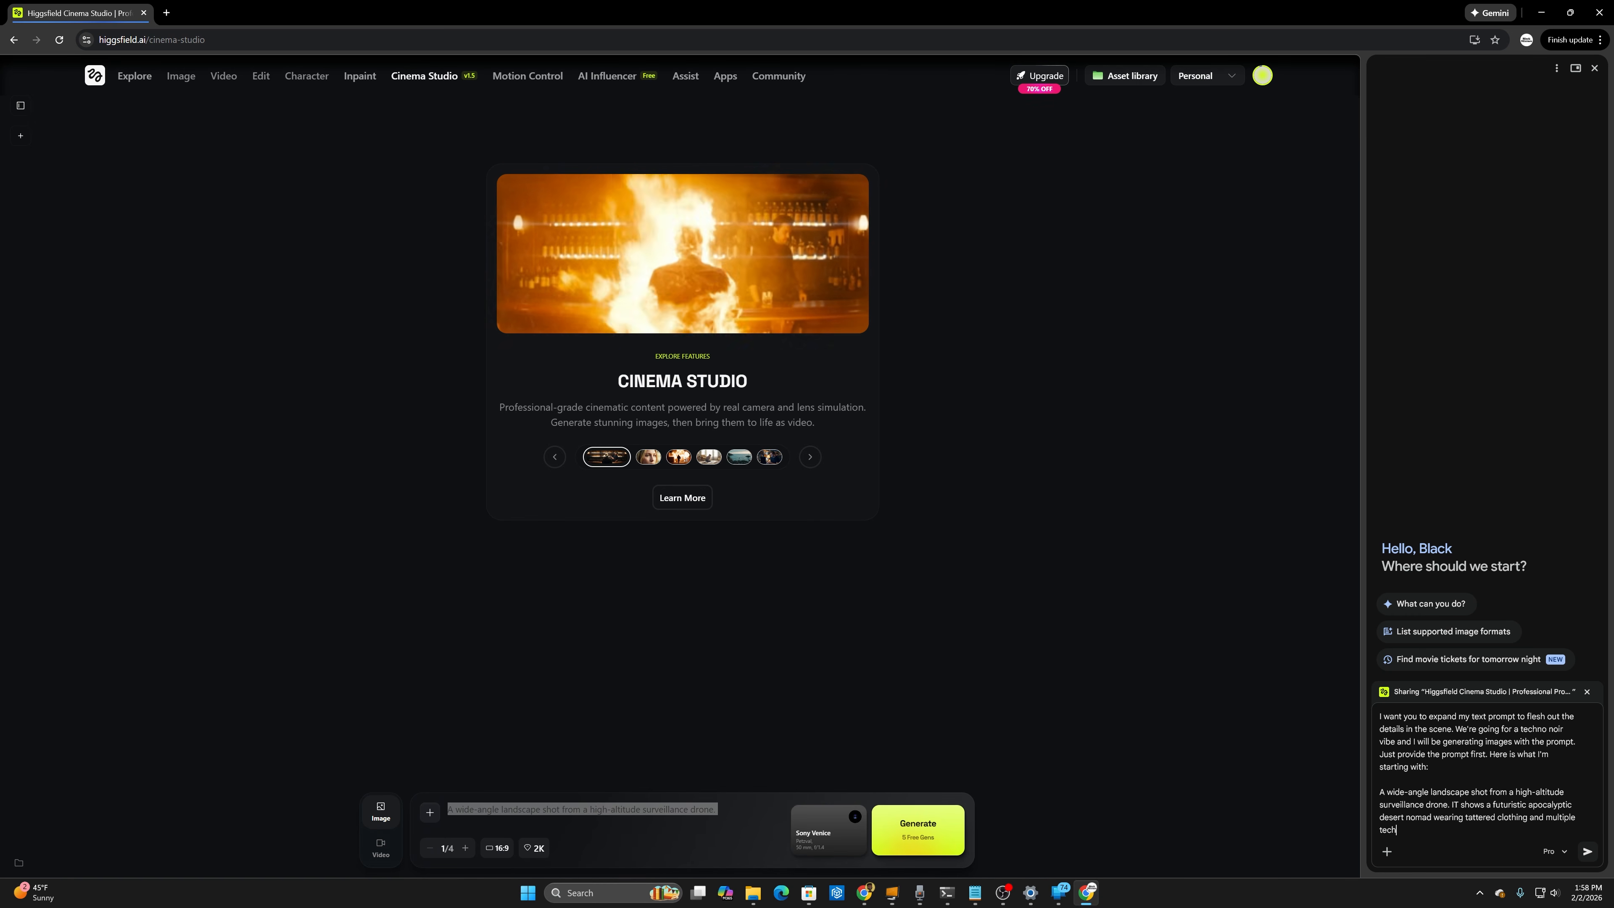
text( objects.)
key(Return)
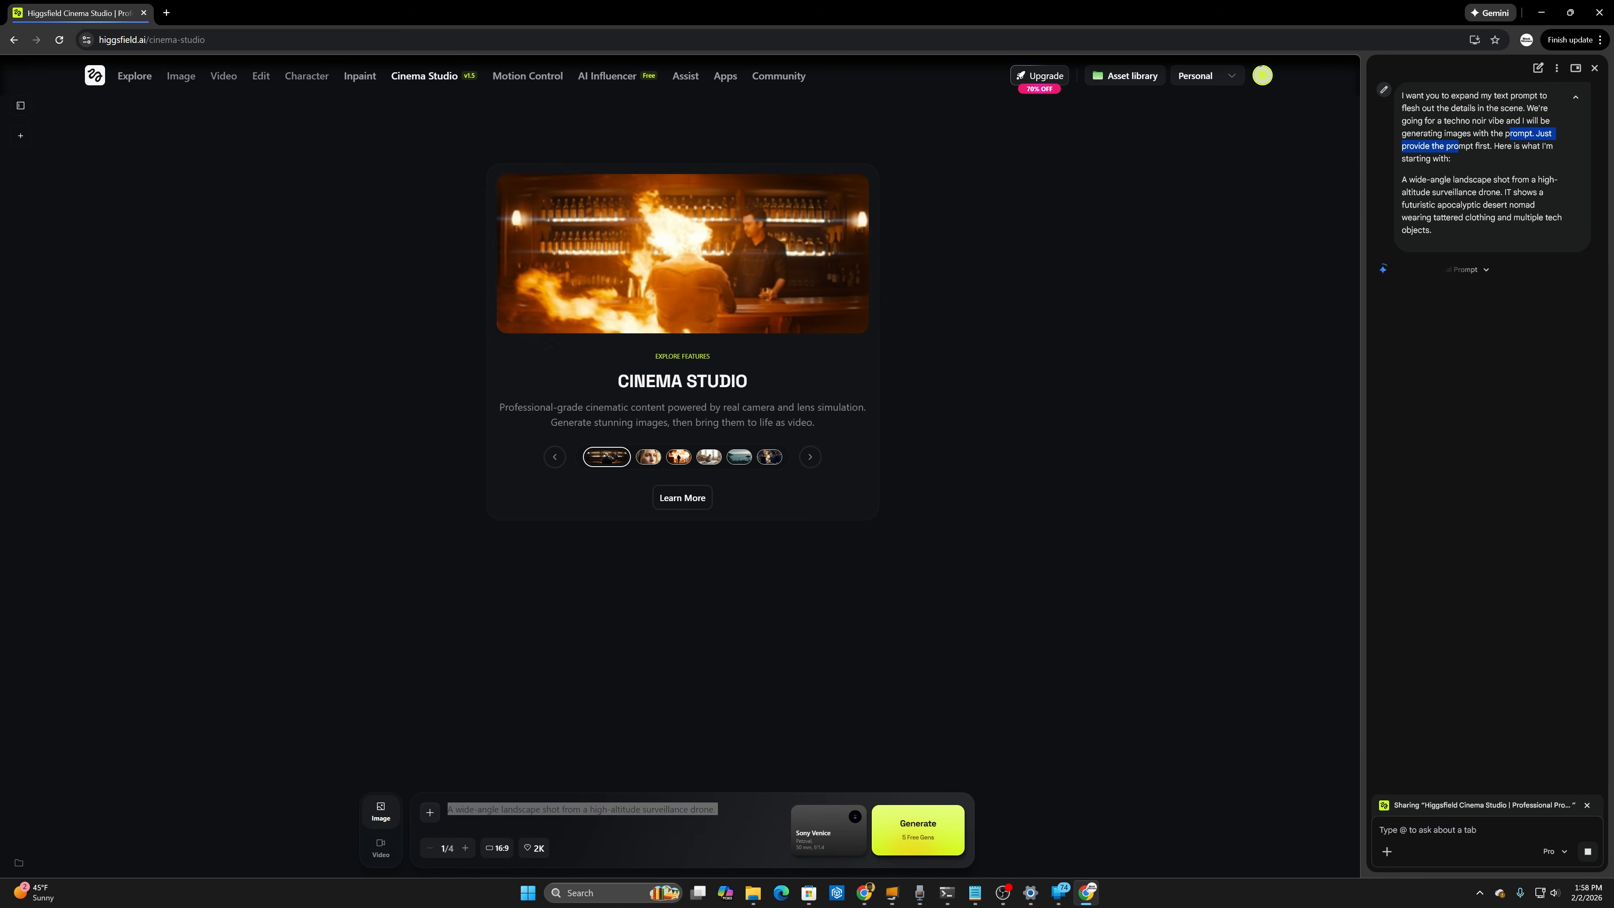
Step: Collapse the submitted request and copy the full expanded prompt from Gemini's reply
click(1575, 98)
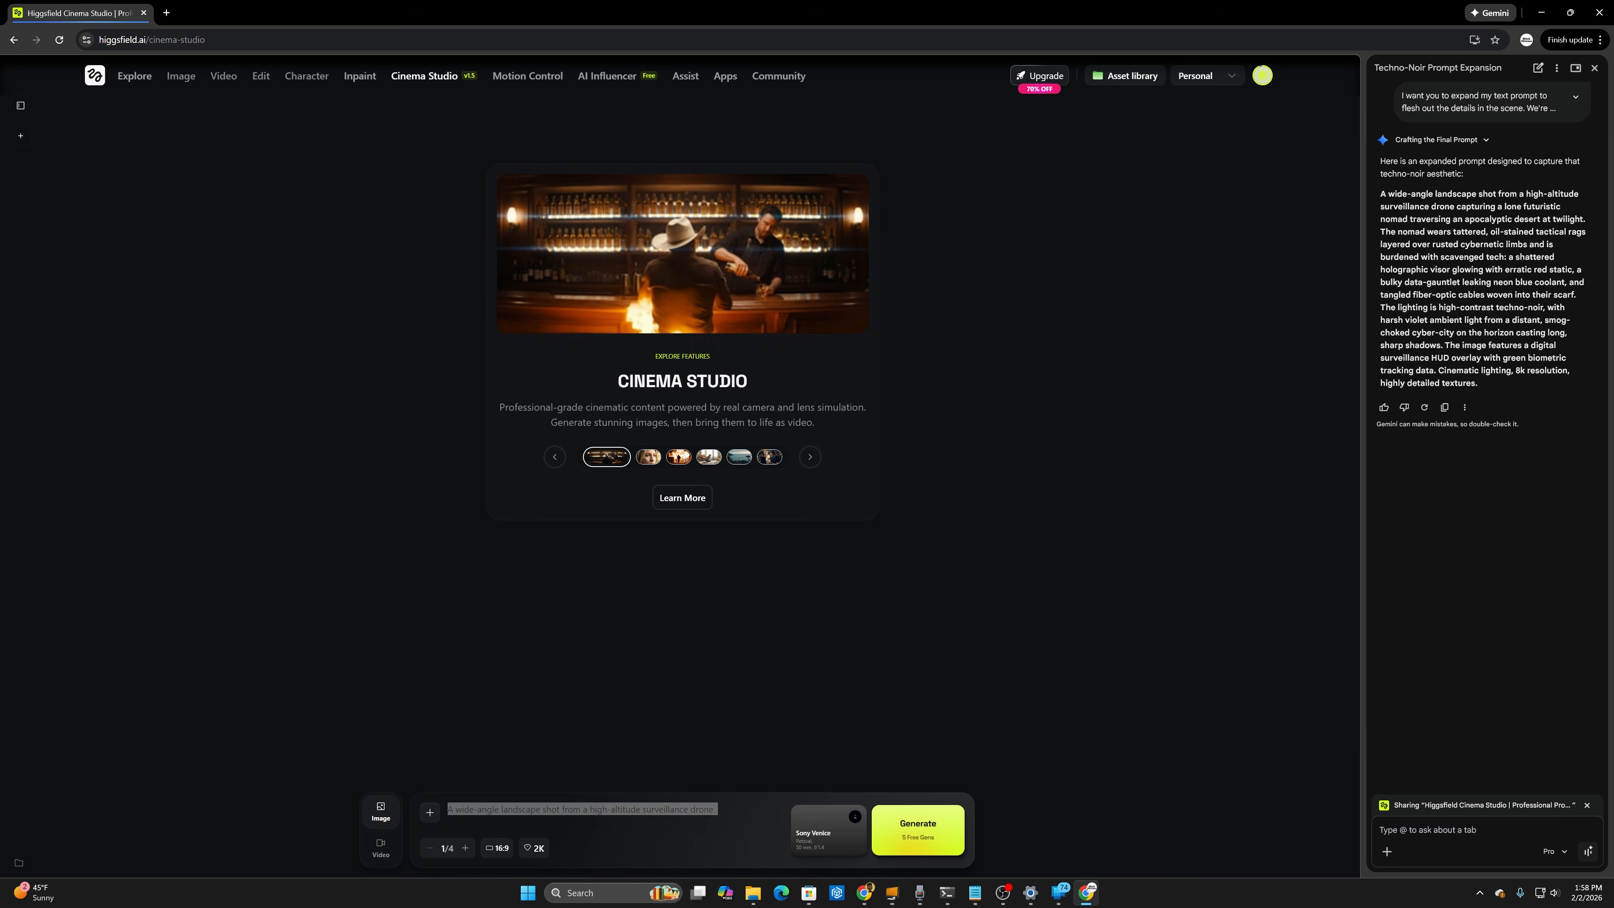
drag(1378, 194, 1497, 389)
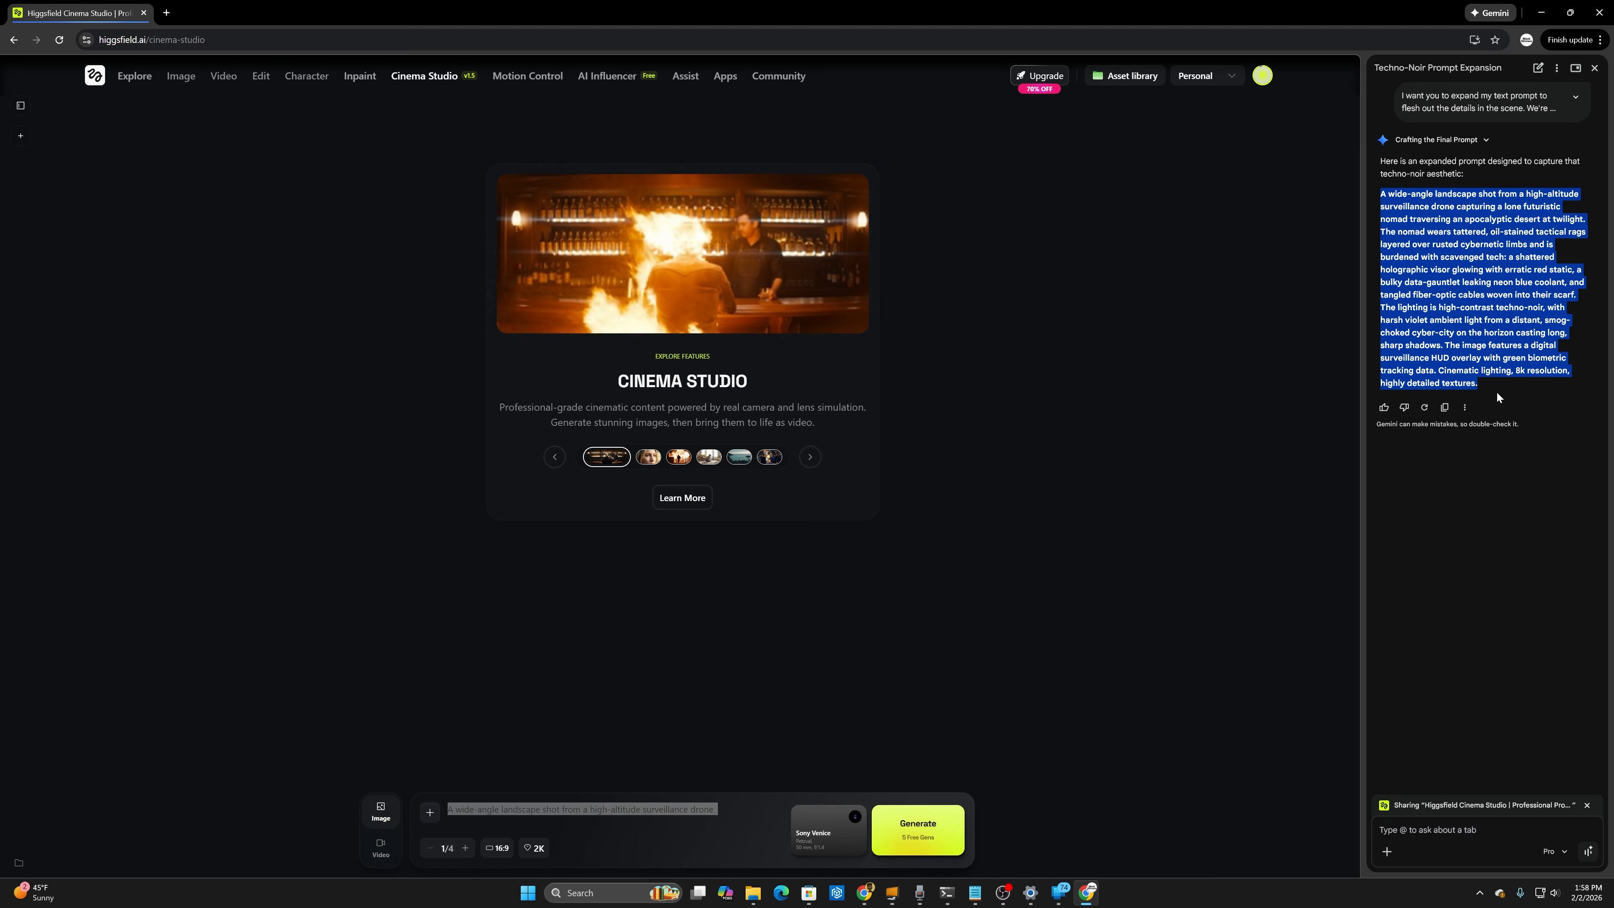
right_click(1484, 315)
click(1503, 379)
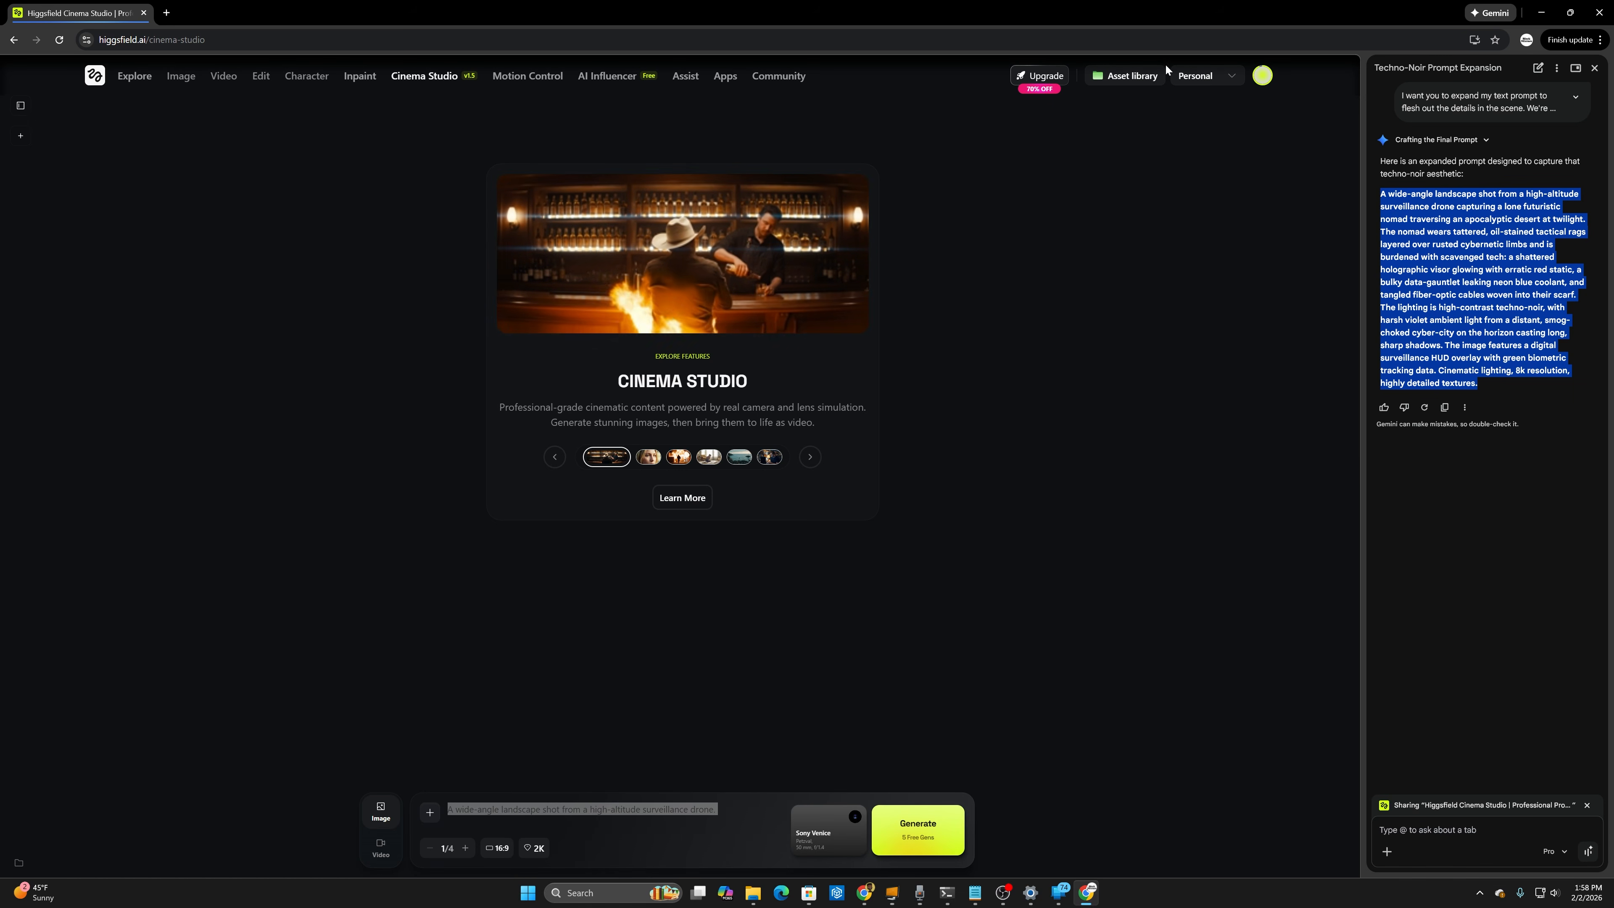
Step: Replace the short image prompt with the copied expanded prompt and read through it
triple_click(667, 826)
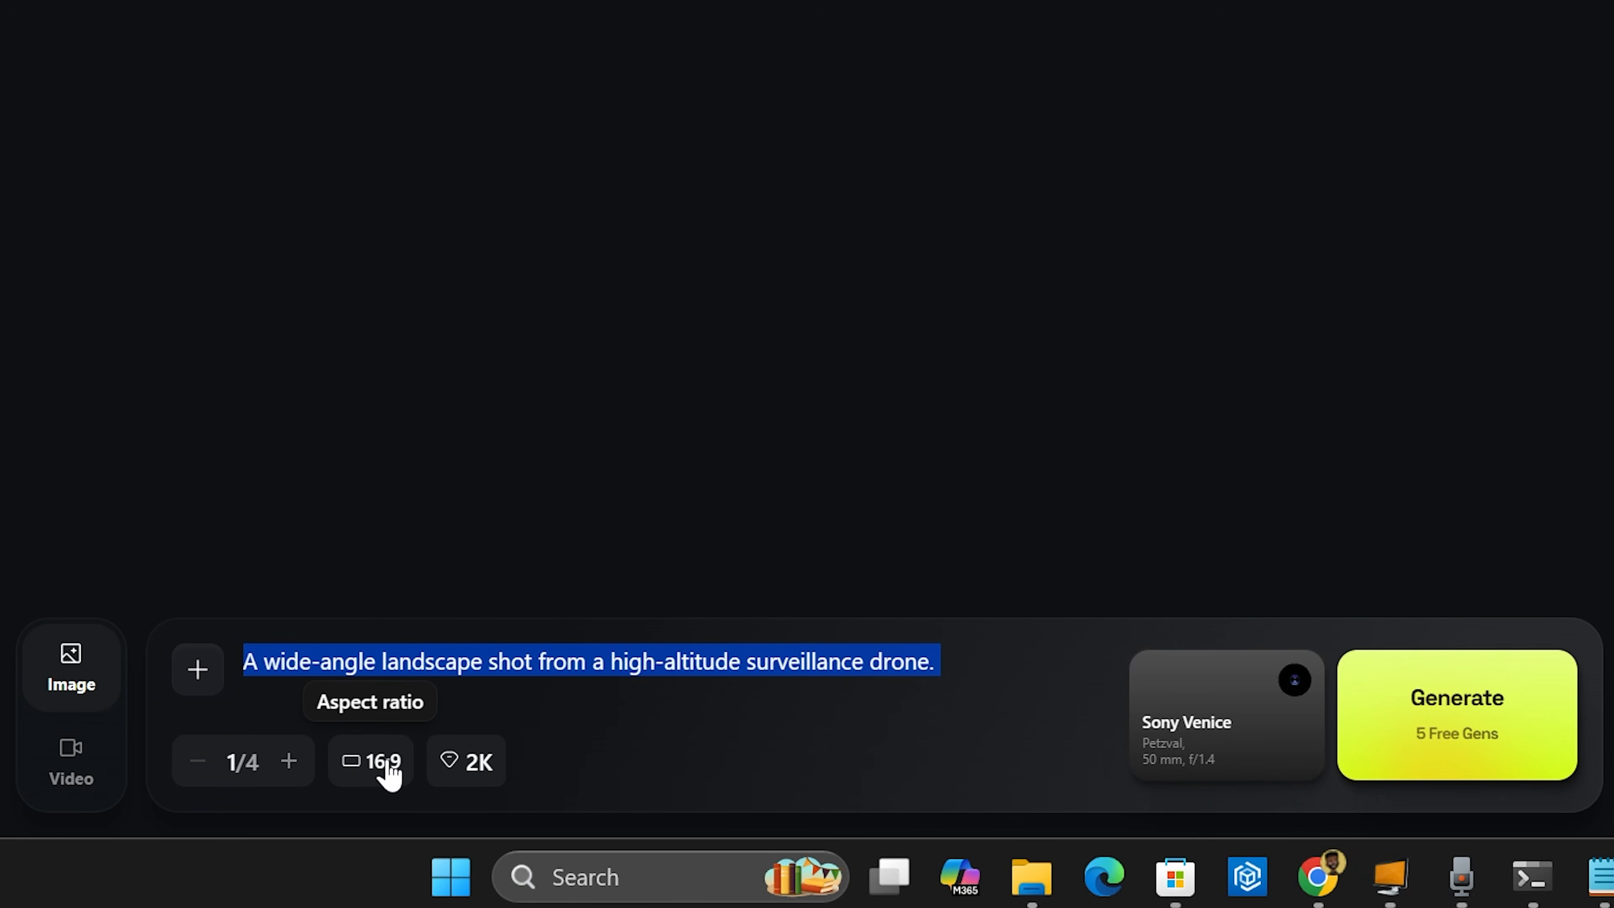
click(368, 769)
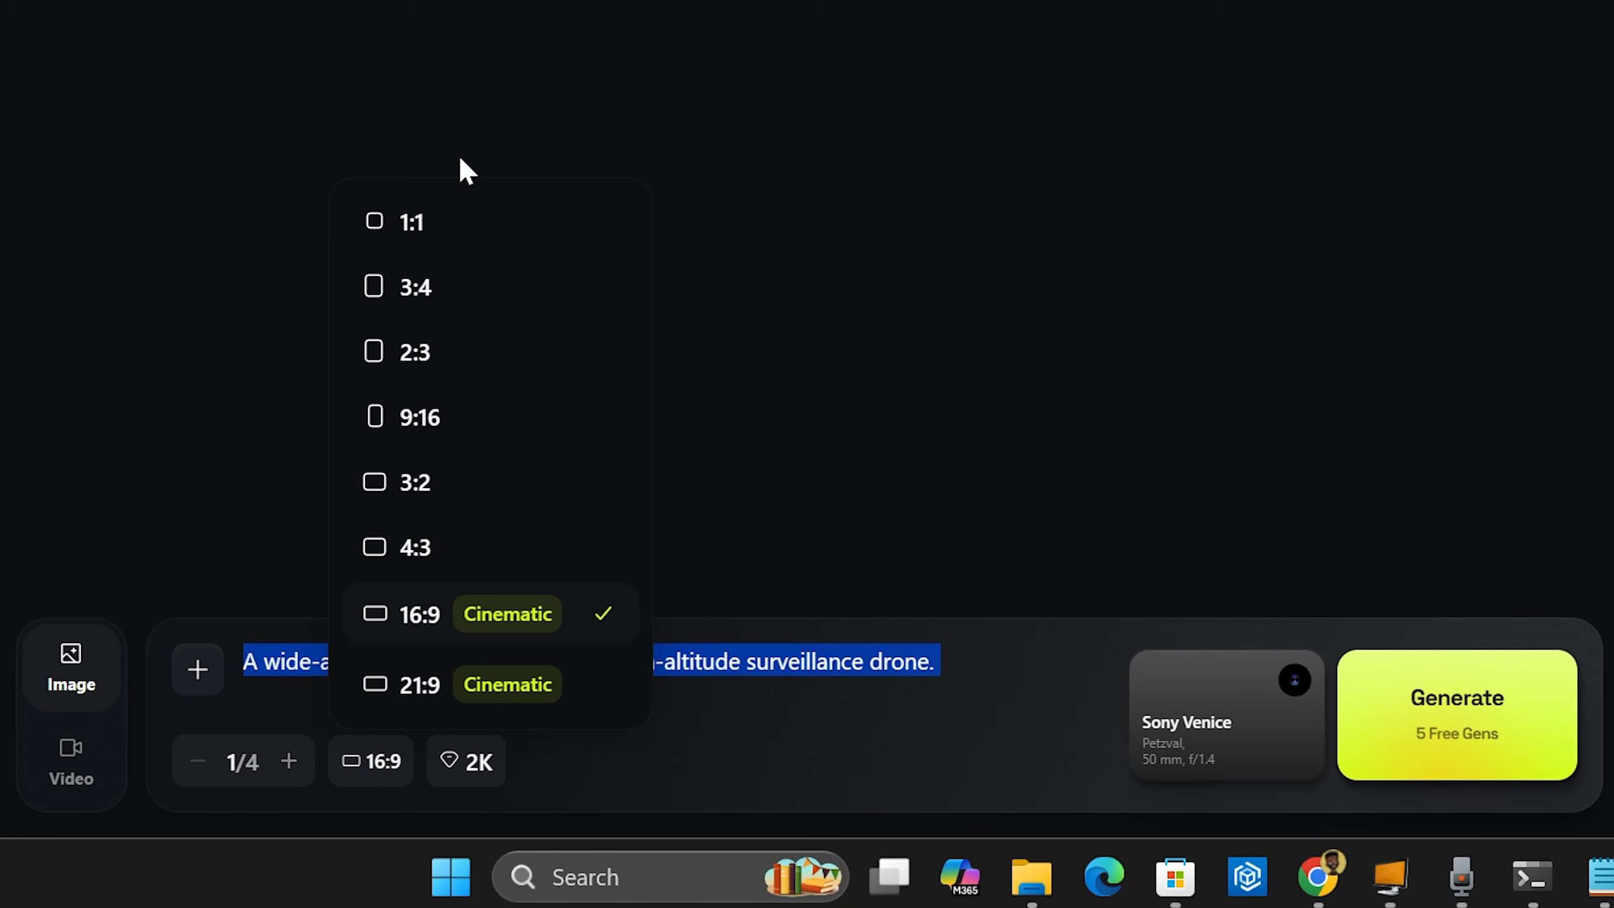
click(1017, 672)
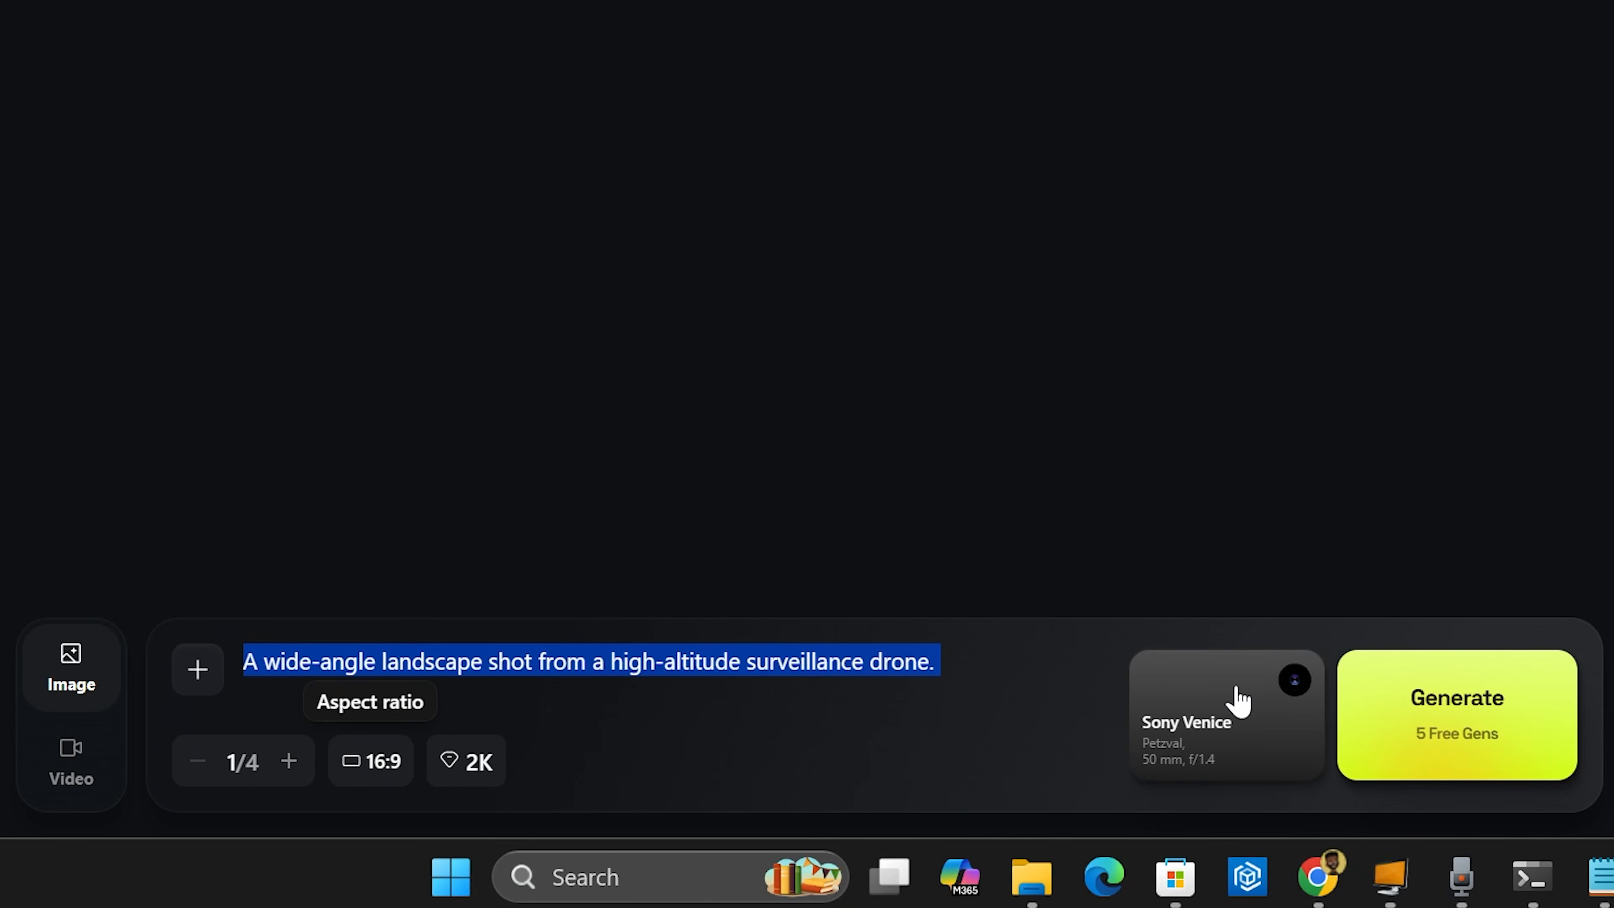
key(ctrl+v)
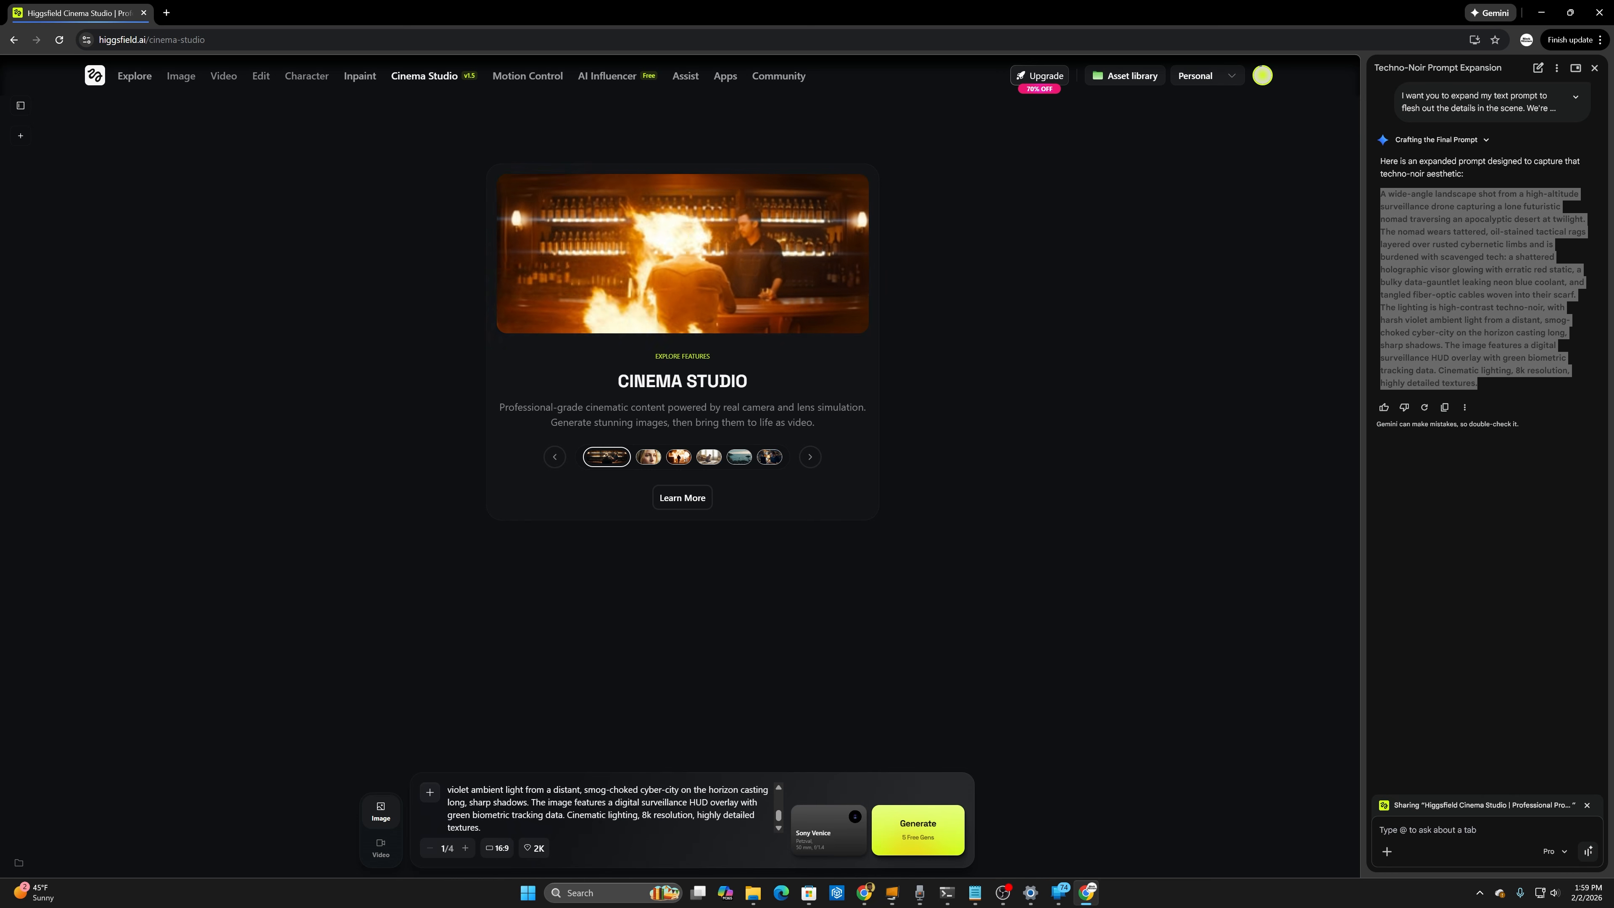
scroll(608, 808, up, 3)
drag(448, 788, 754, 848)
click(686, 812)
scroll(686, 813, up, 2)
scroll(686, 812, down, 2)
Step: Browse the camera setup options and choose the Arri Alexa 35 with a 35 mm focal length
click(830, 831)
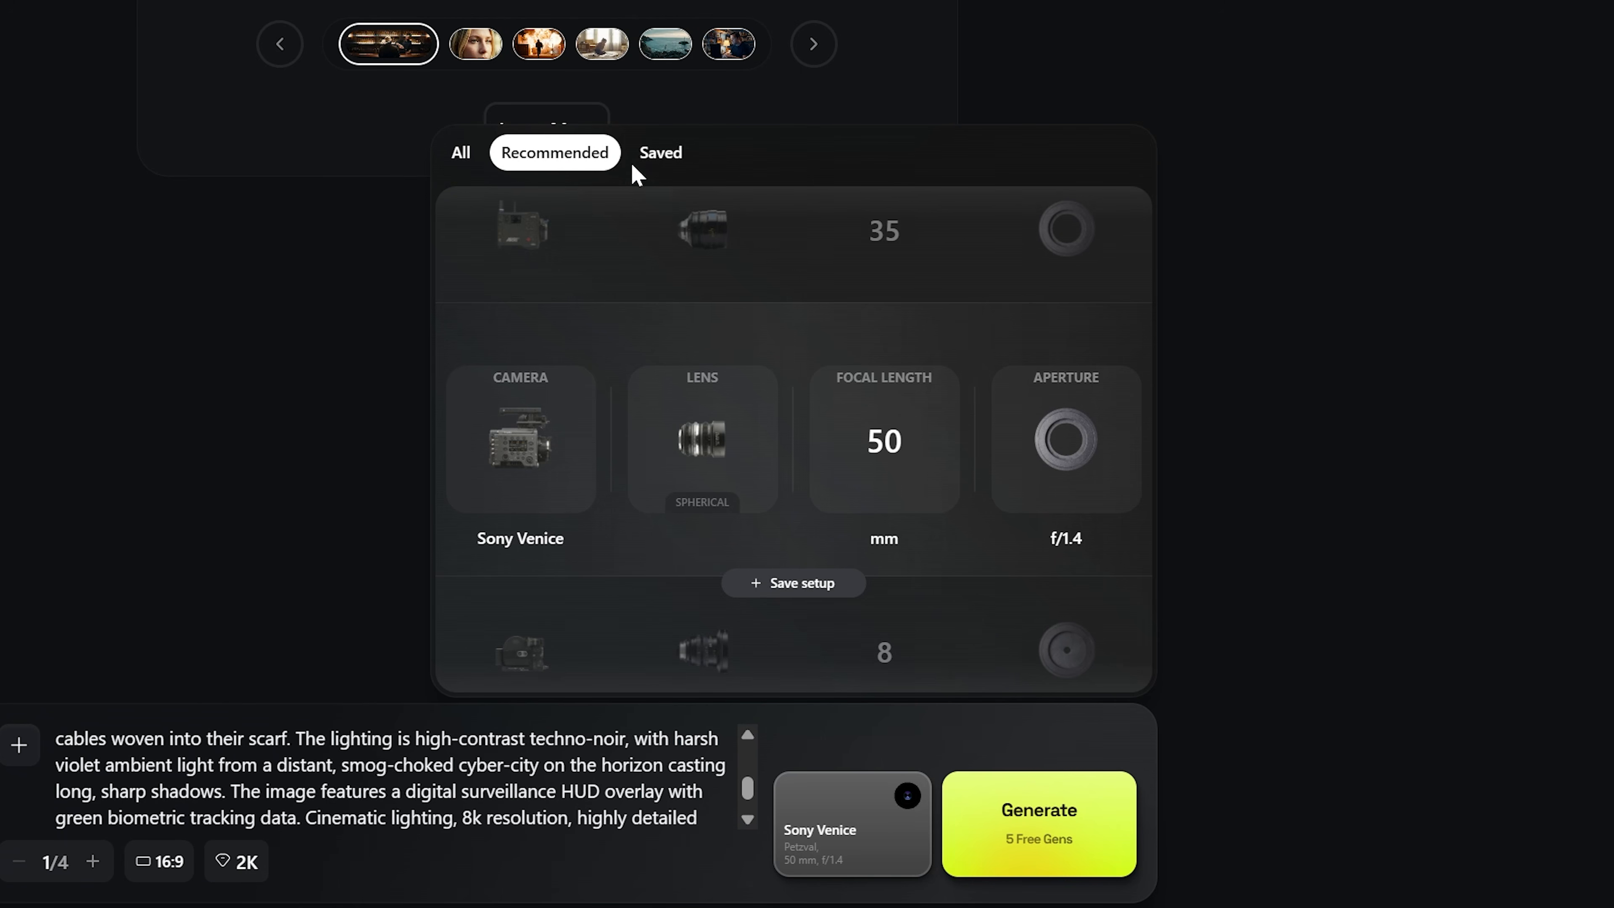
drag(527, 671, 540, 907)
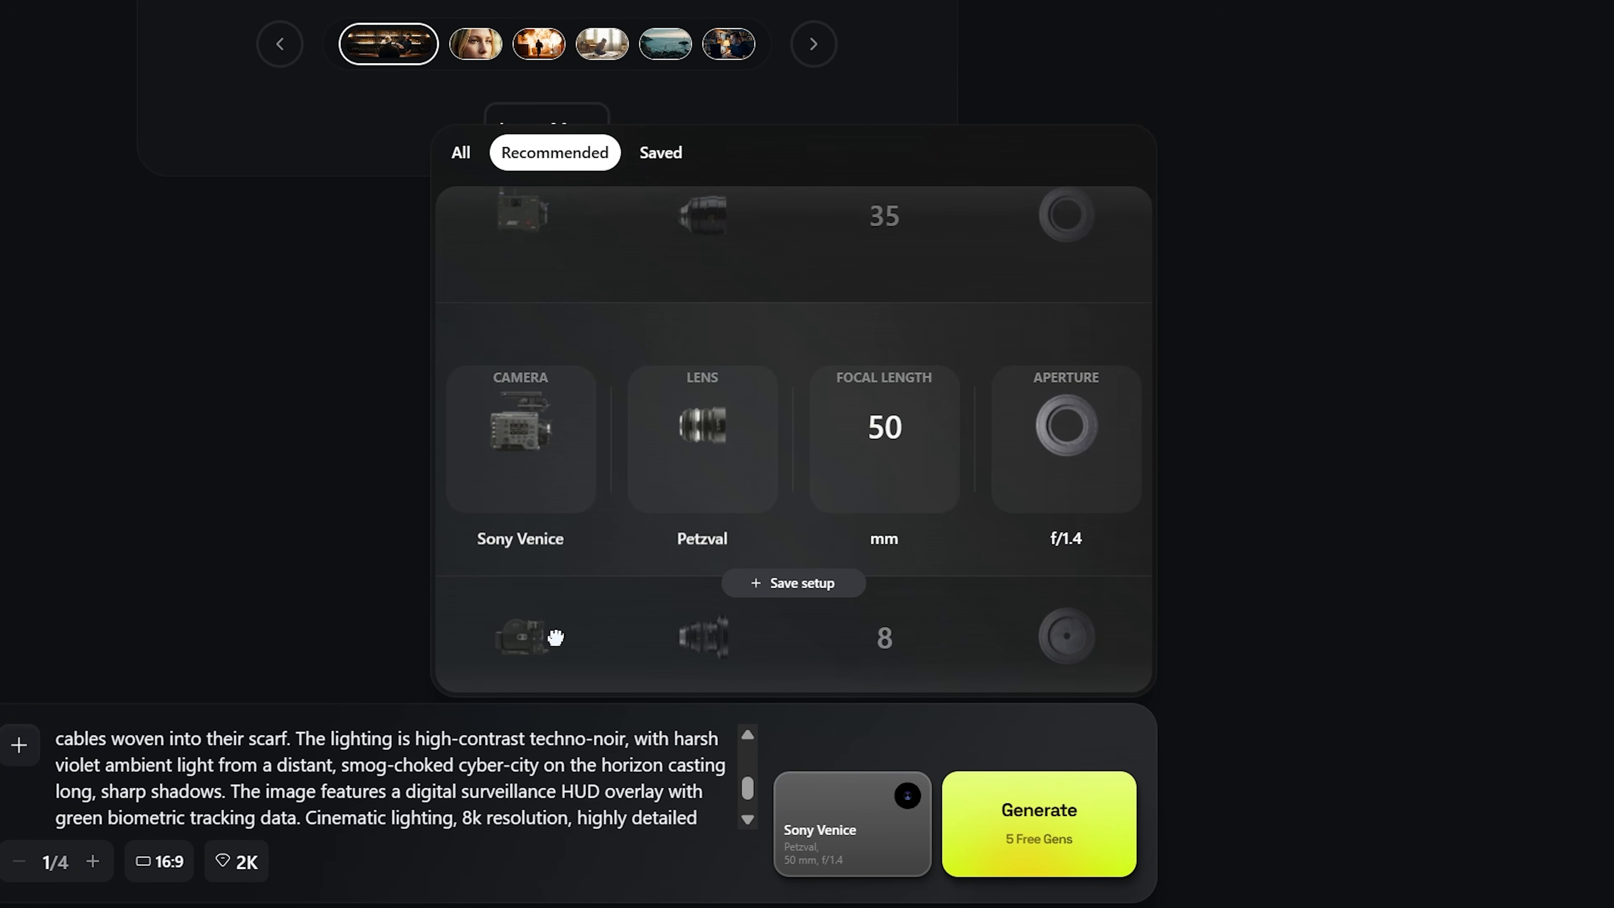
drag(529, 523, 574, 219)
drag(533, 604, 496, 697)
drag(519, 467, 518, 522)
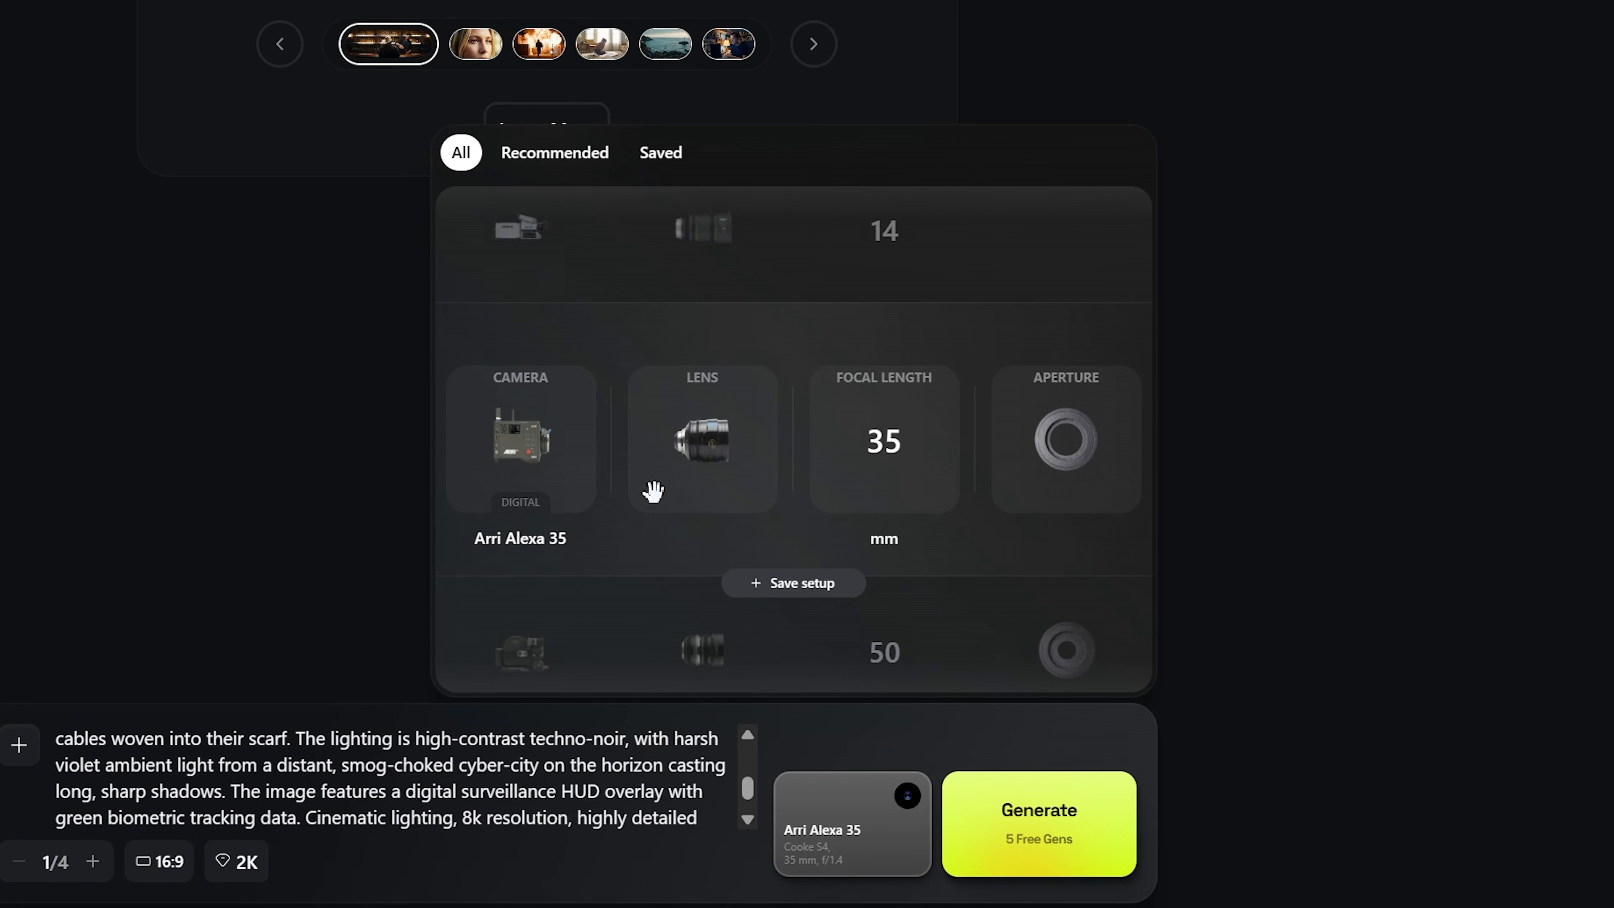
Step: Set the lens to ARRI Signature Prime and the aperture to f/11, and save the camera setup
mouse_move(720, 528)
mouse_down()
mouse_move(706, 658)
mouse_move(721, 525)
mouse_move(672, 493)
mouse_up()
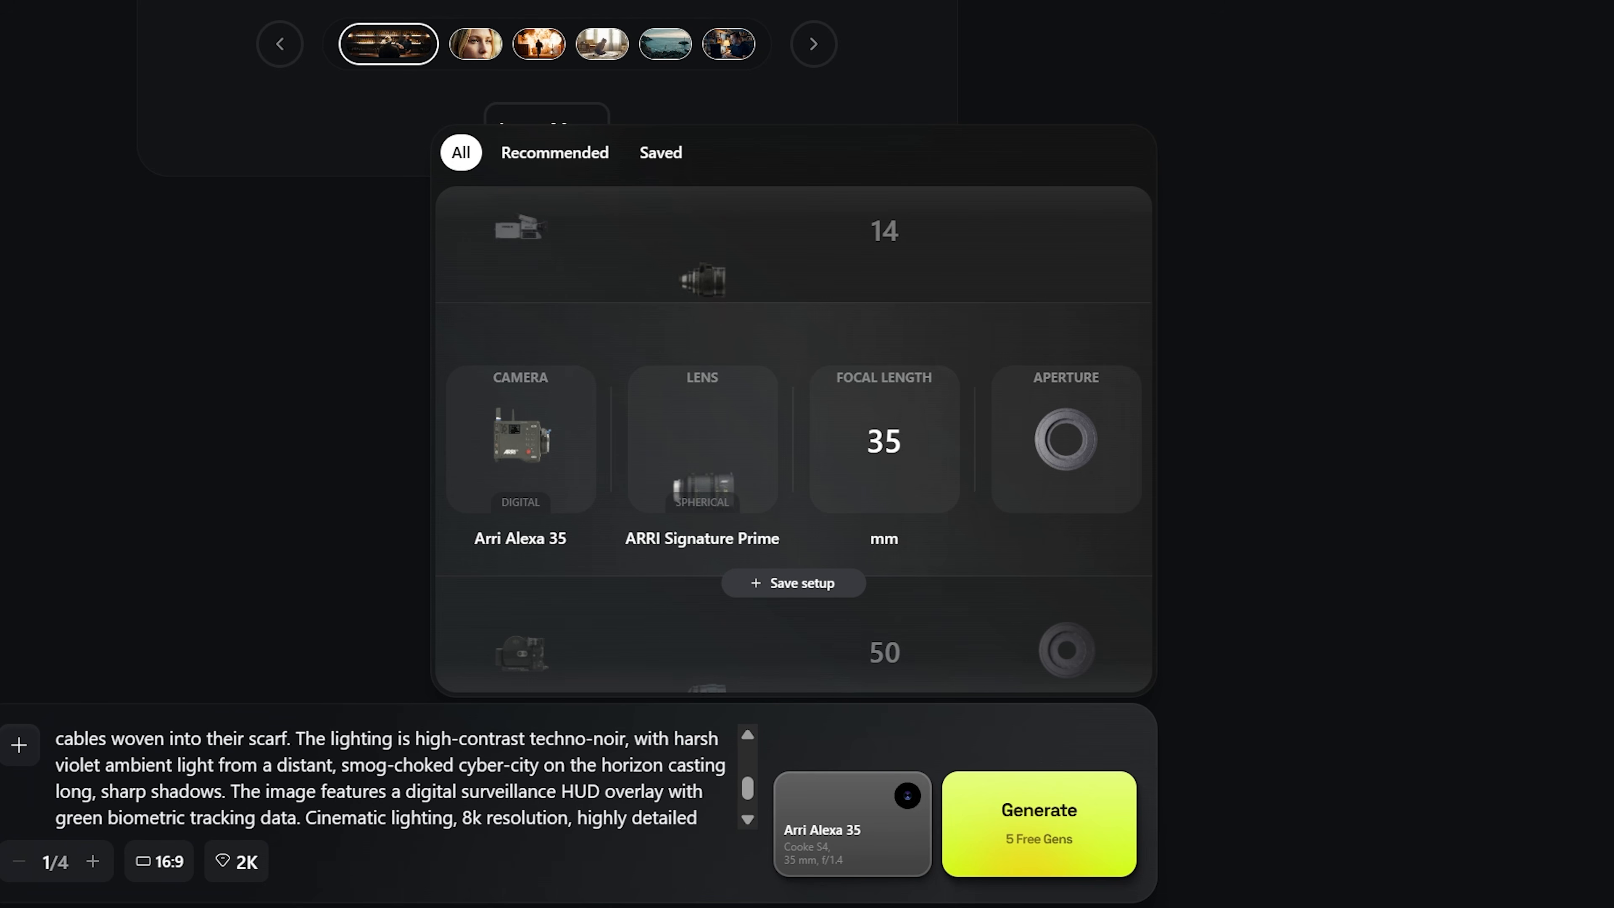
drag(1060, 577, 1106, 202)
drag(1068, 480, 1099, 444)
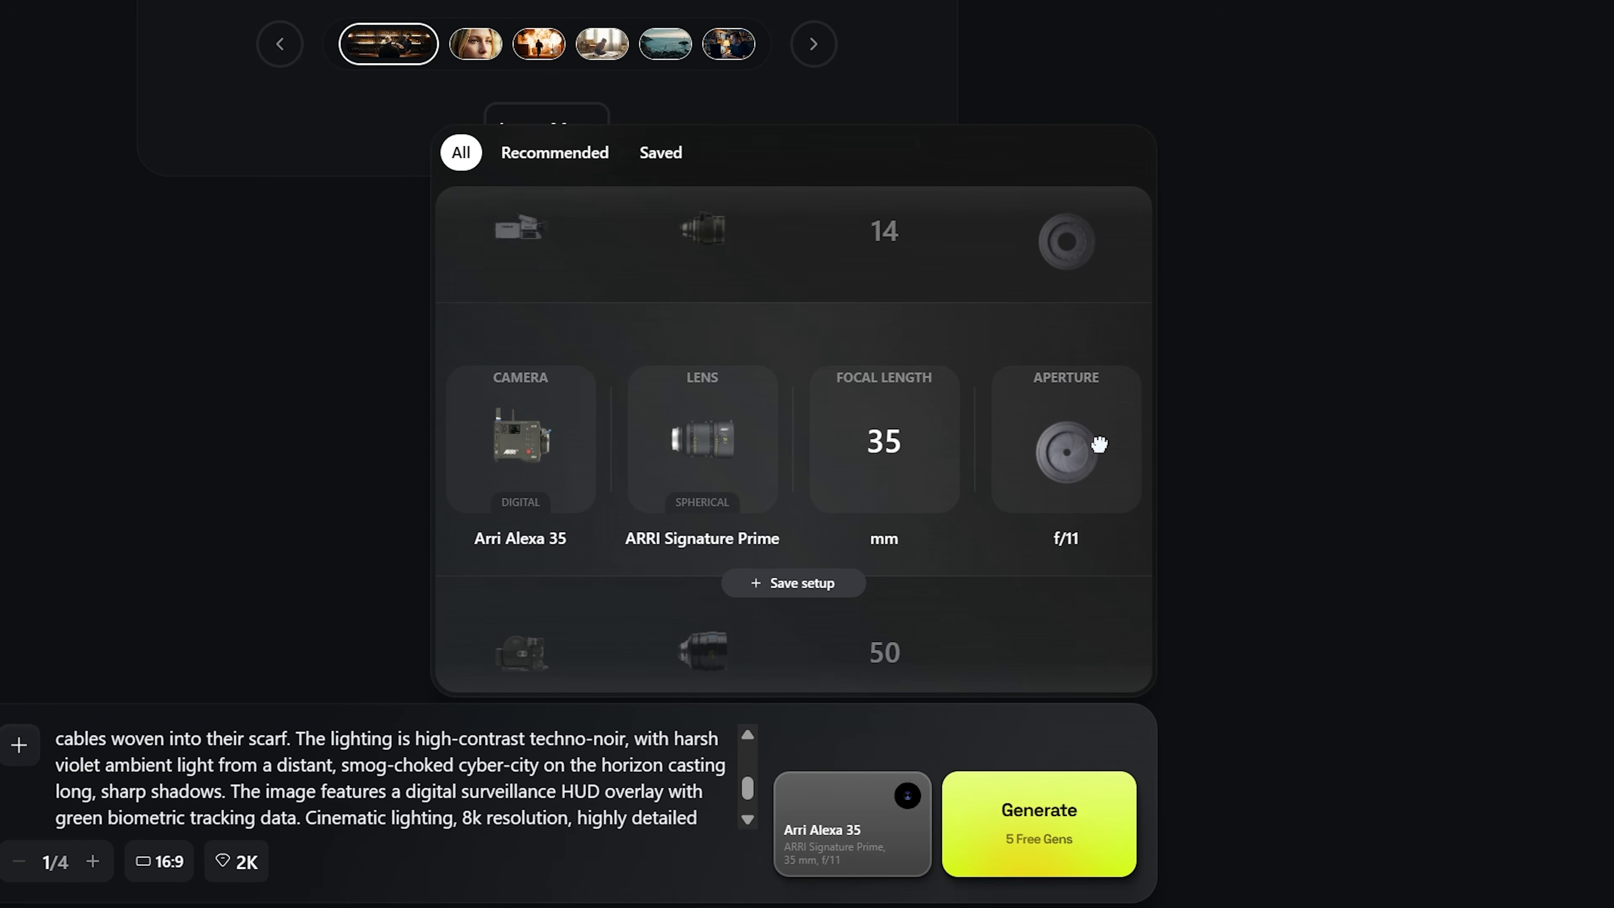
drag(1099, 390, 1102, 432)
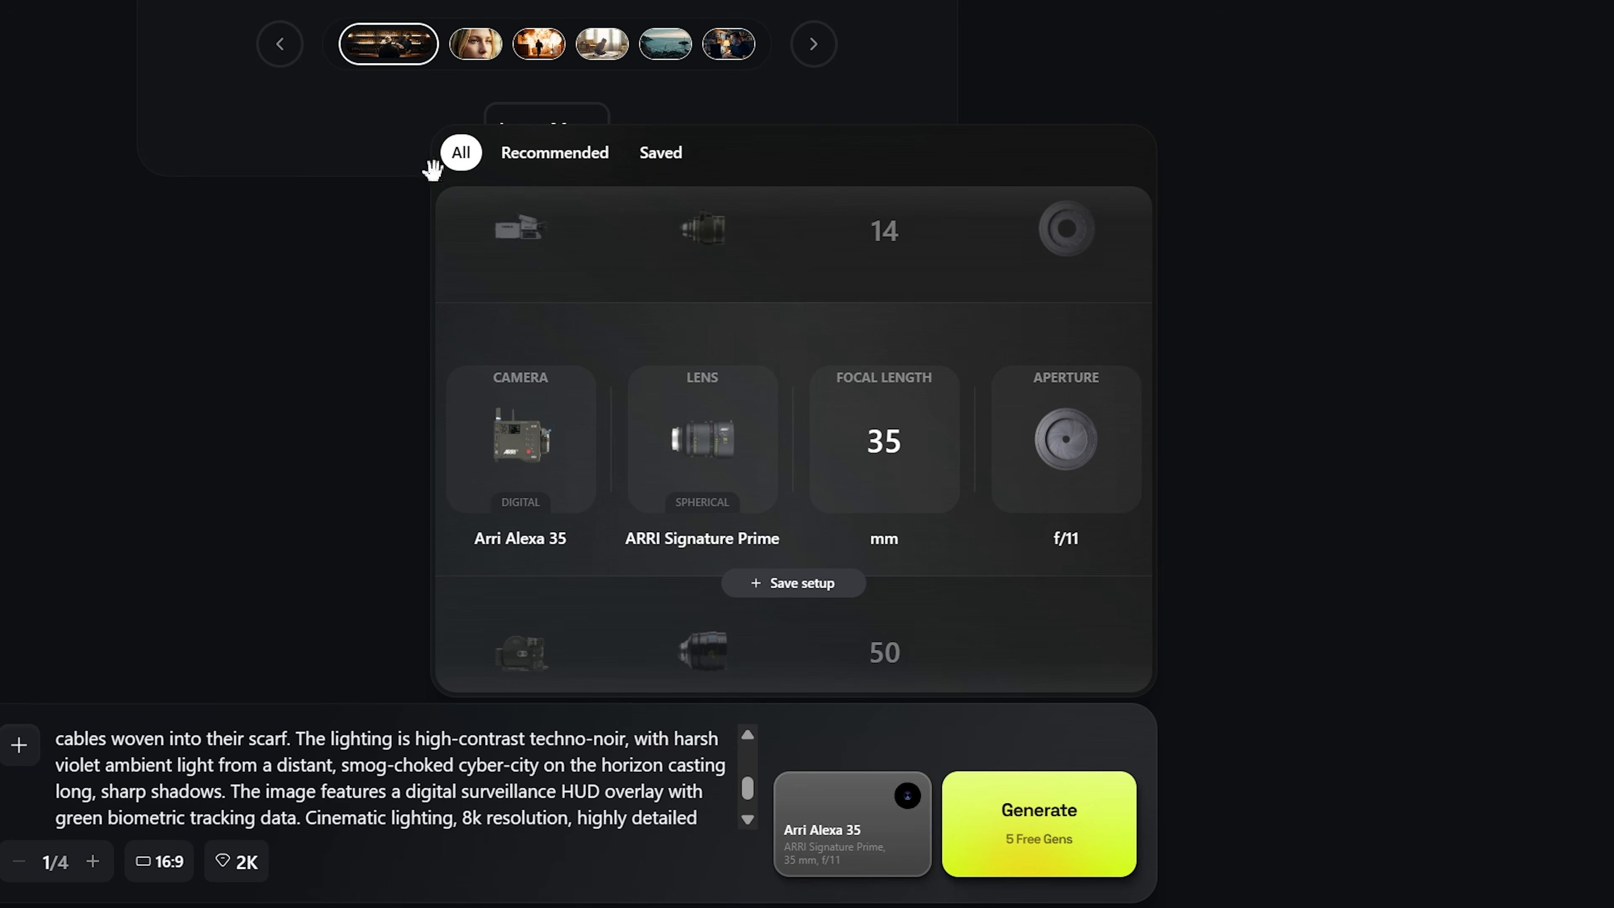
click(791, 595)
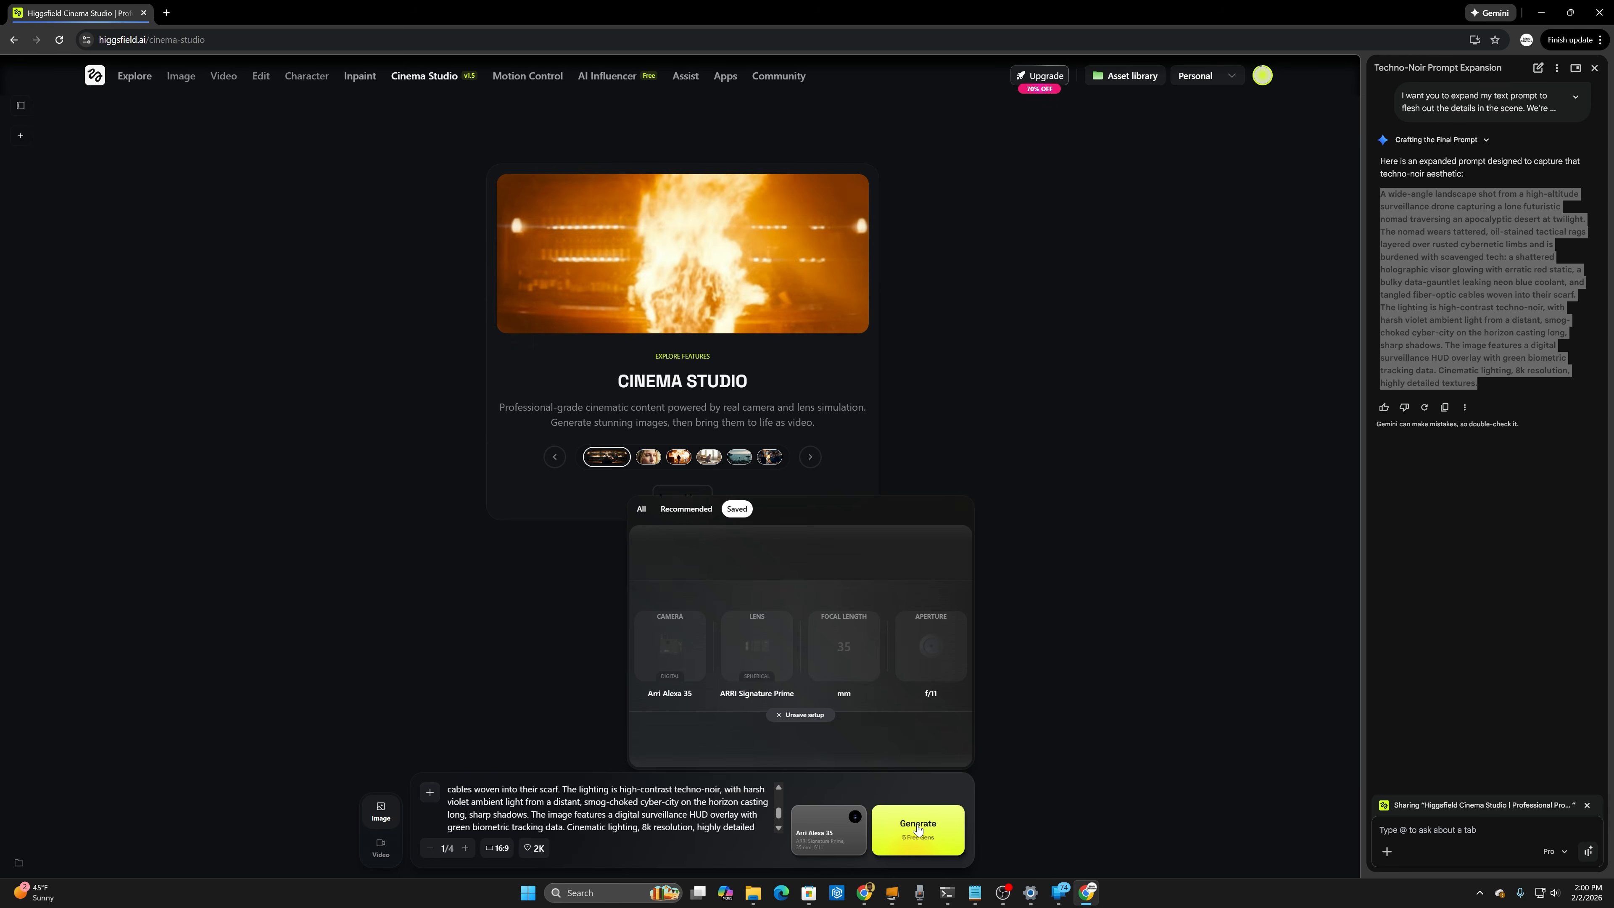
click(925, 840)
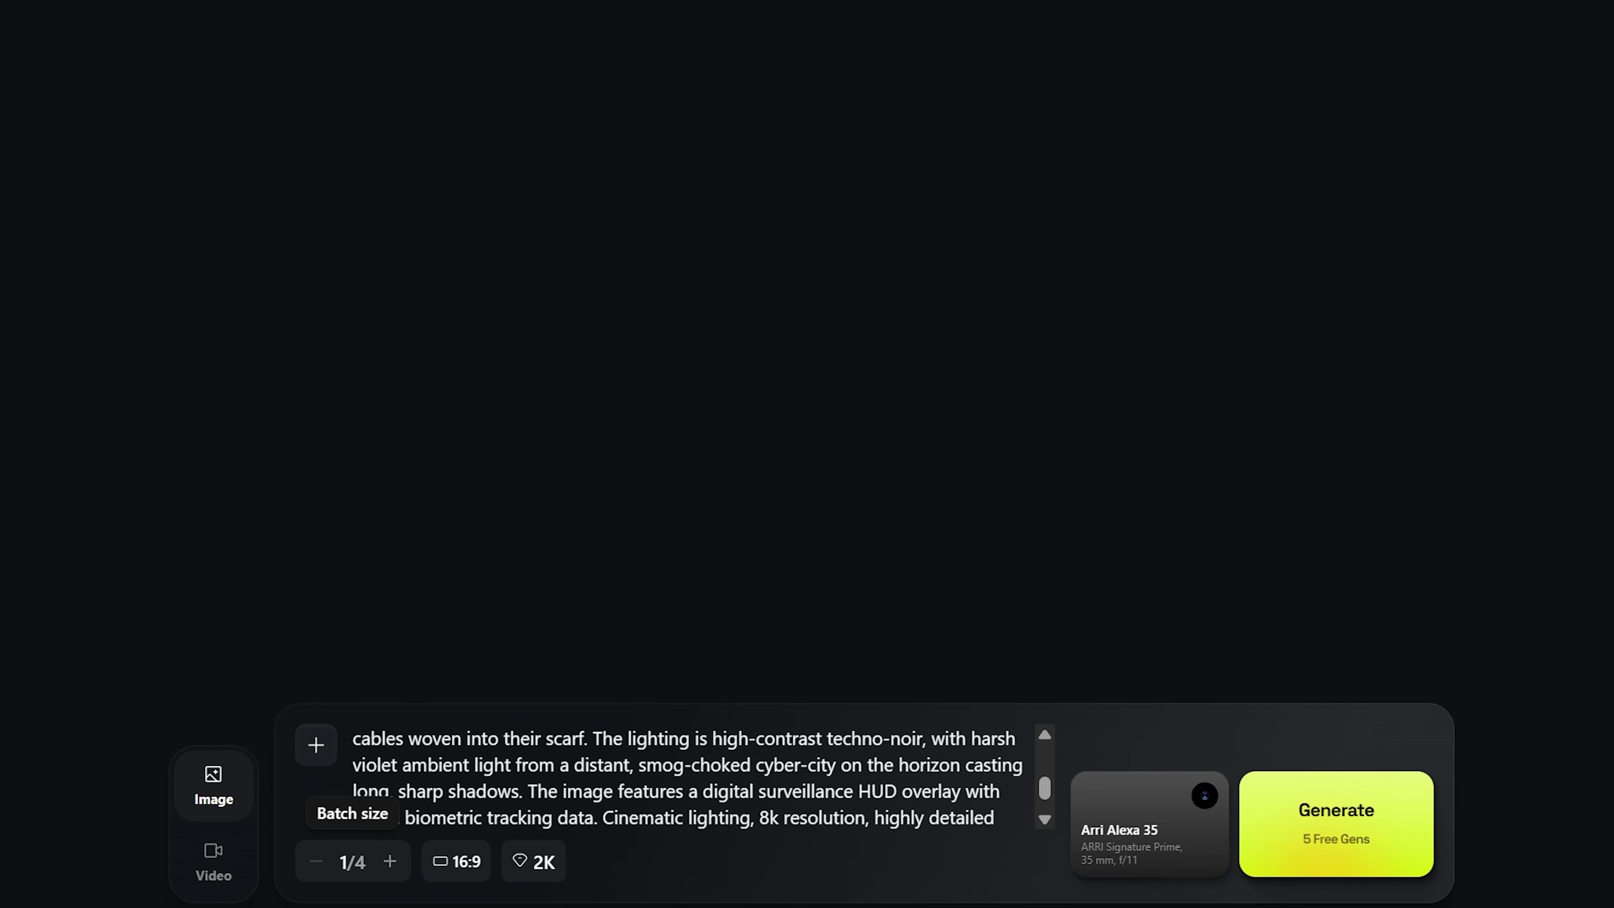
Step: Set the image batch size to 4, keep the 16:9 aspect ratio and 2K resolution, and generate the images
drag(340, 862, 367, 862)
click(354, 739)
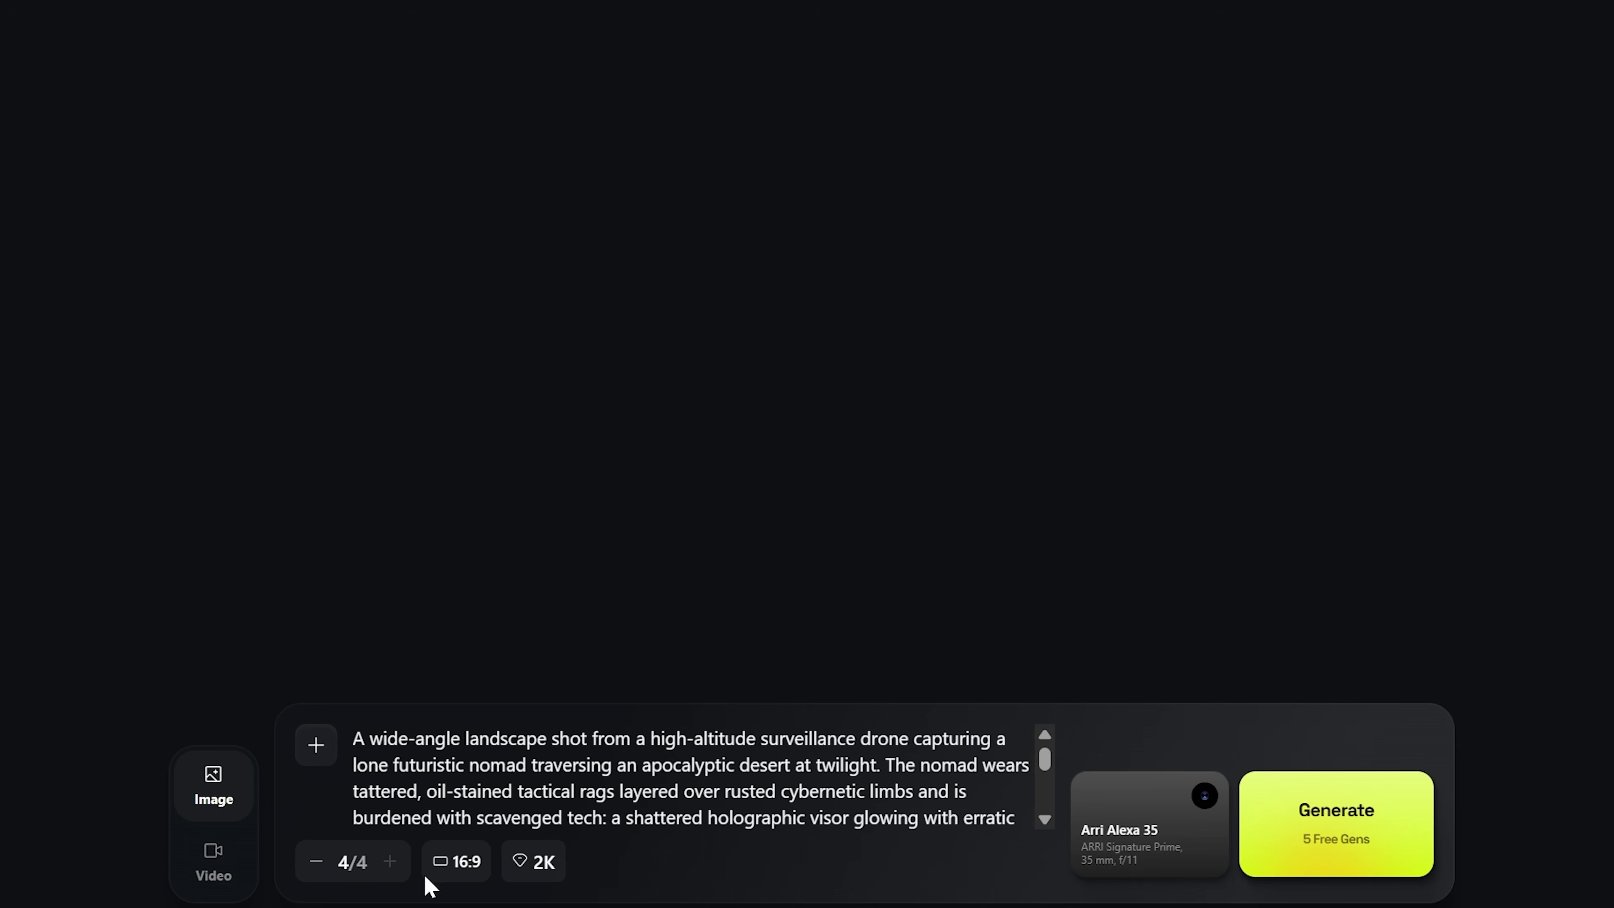
scroll(691, 778, down, 3)
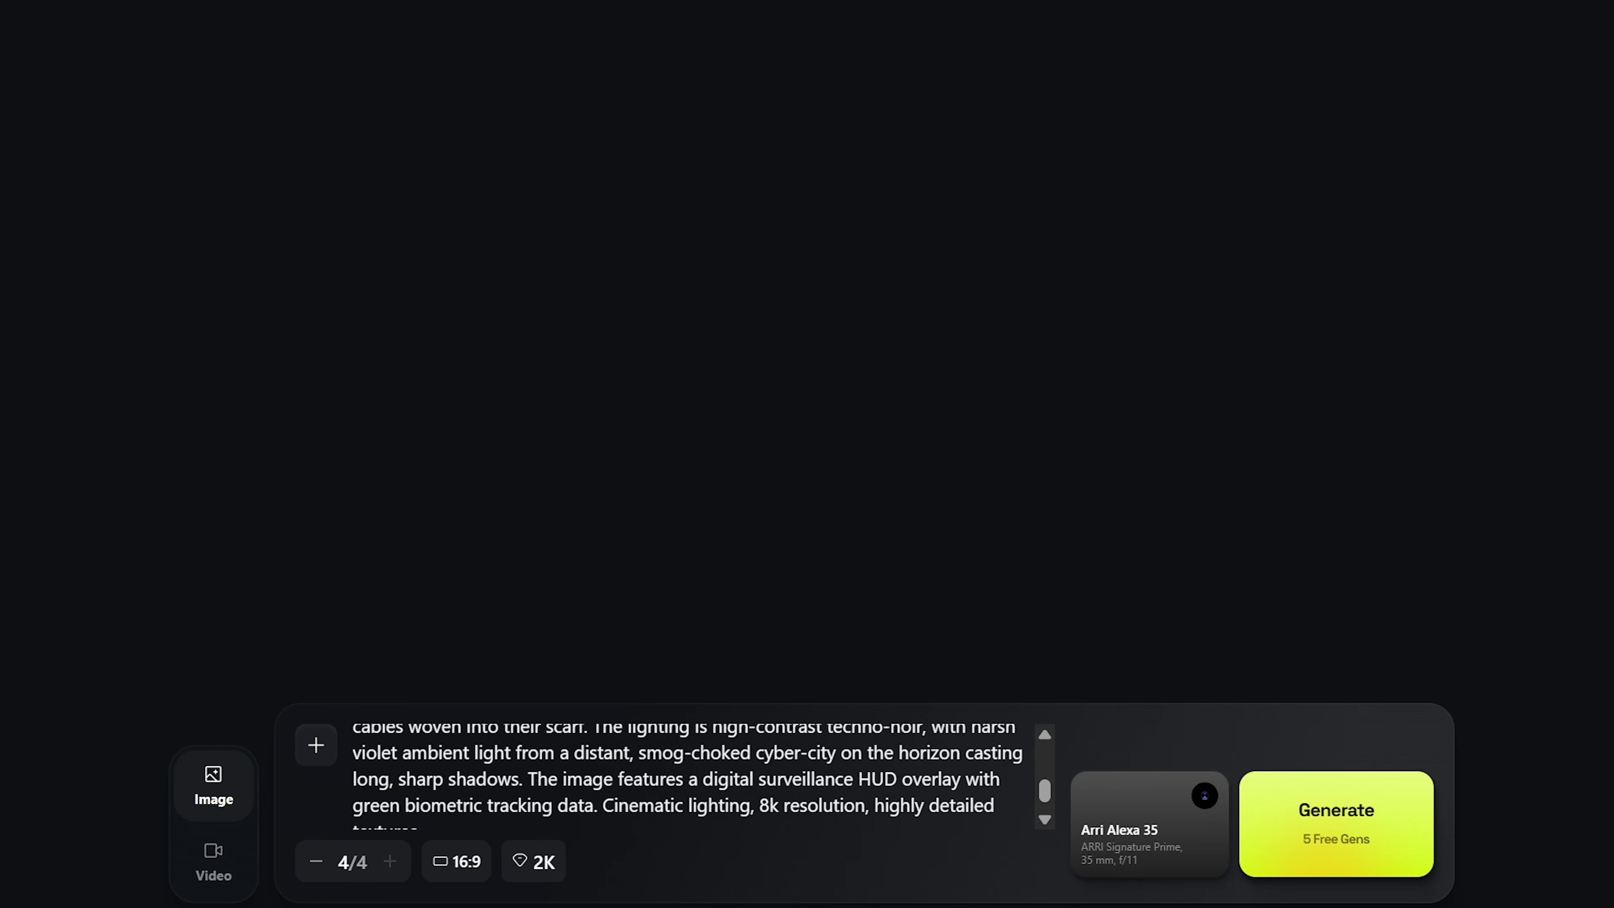
click(537, 869)
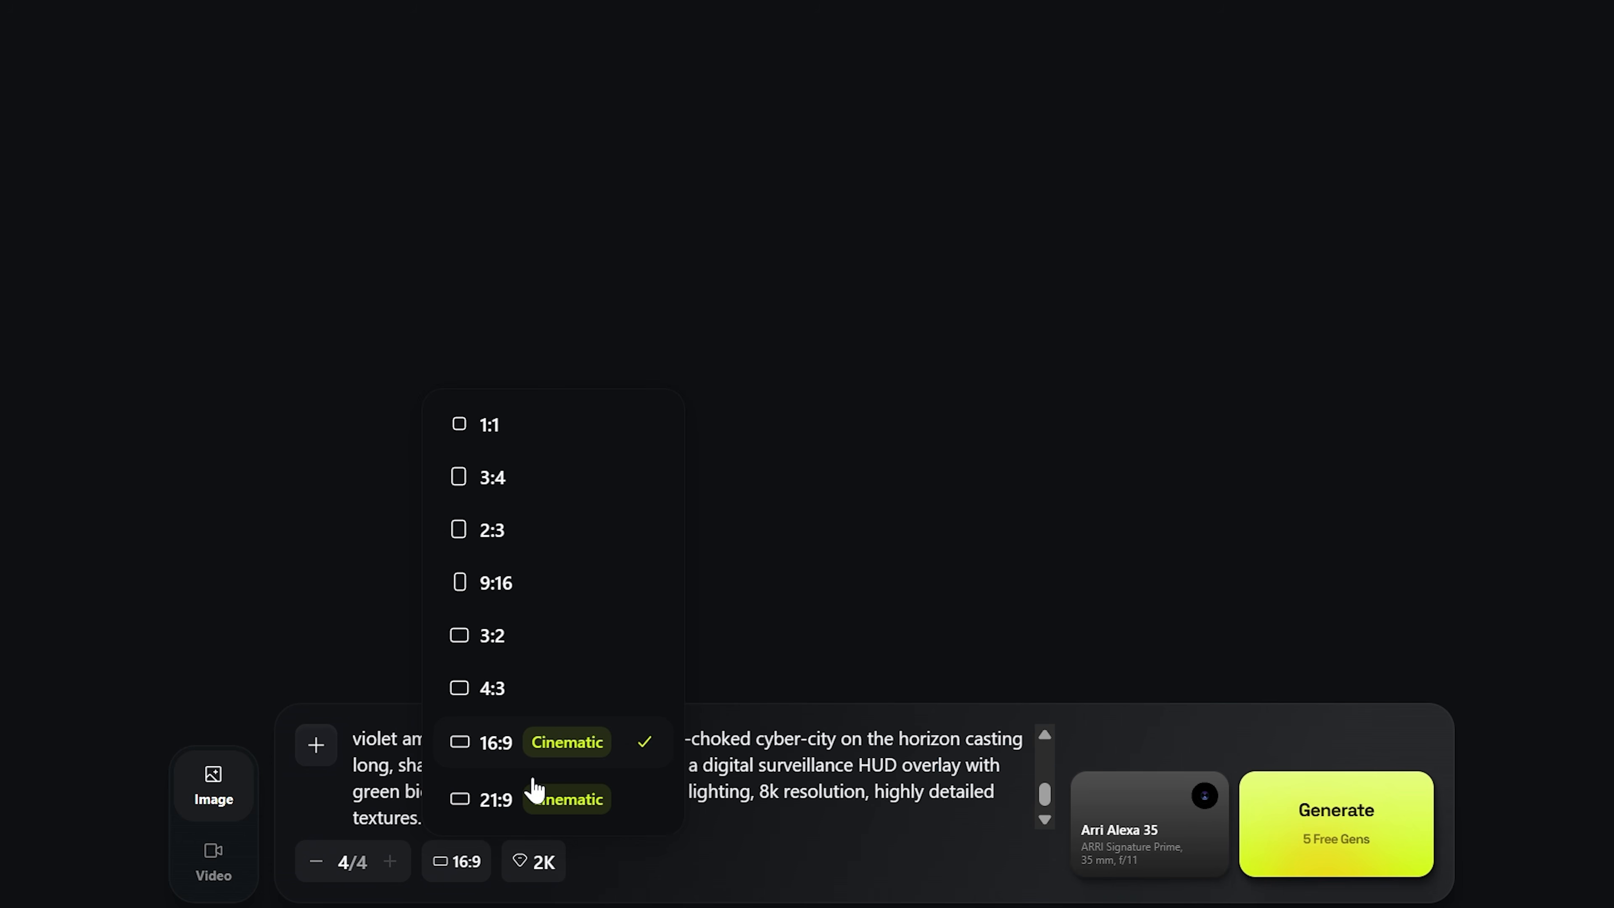
click(570, 758)
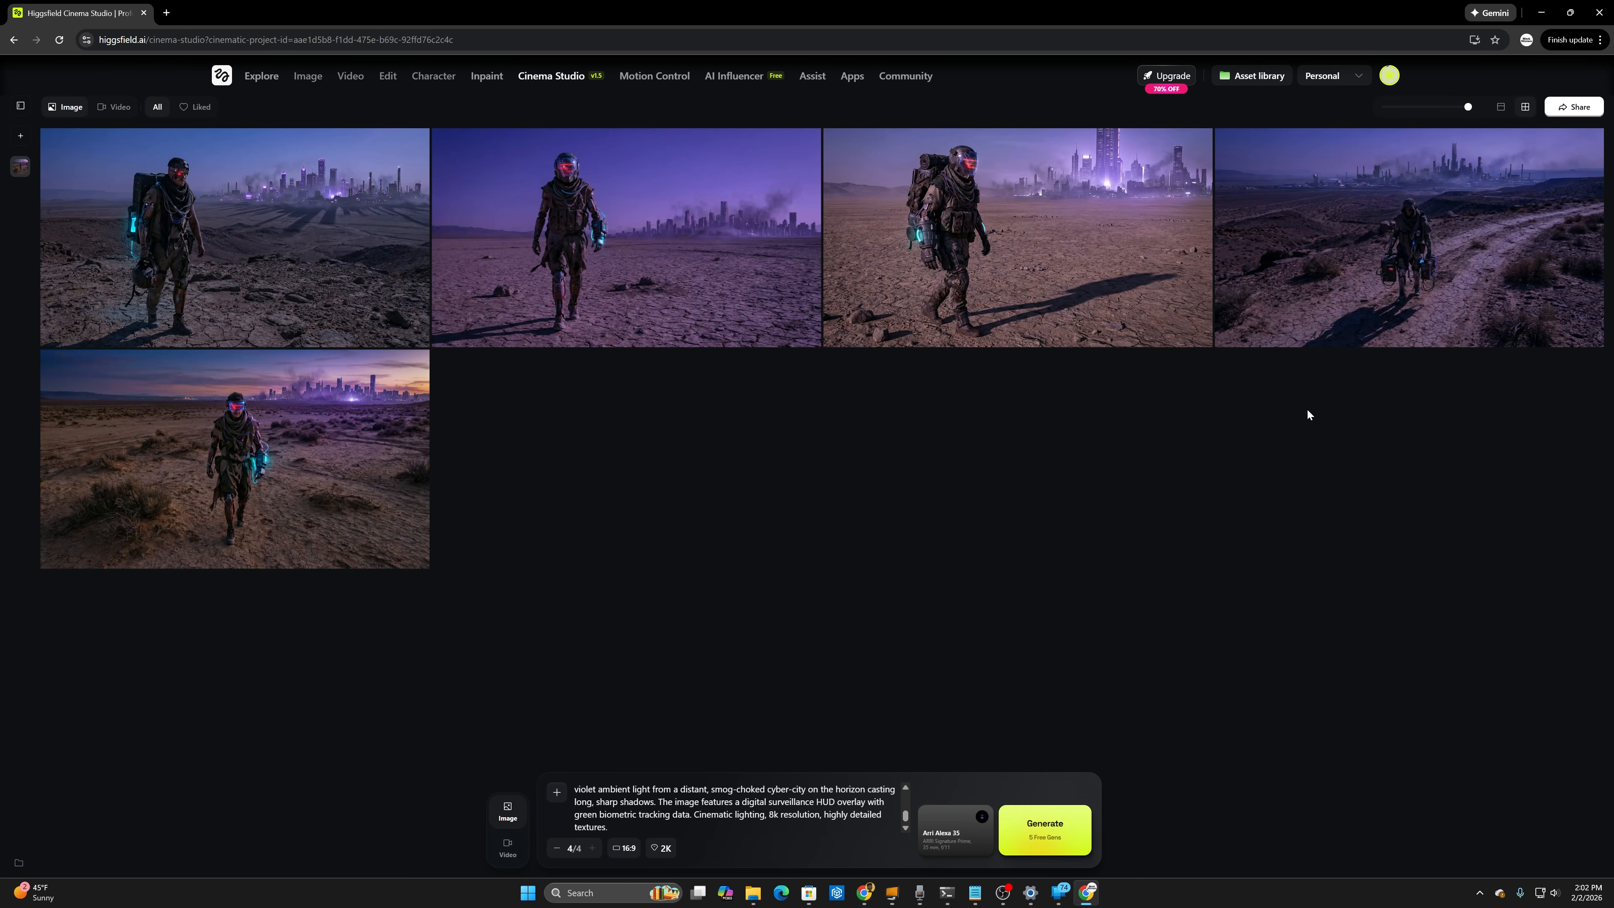
Step: View the first generated nomad image at full size, return to the gallery and mark that image as liked
mouse_move(322, 252)
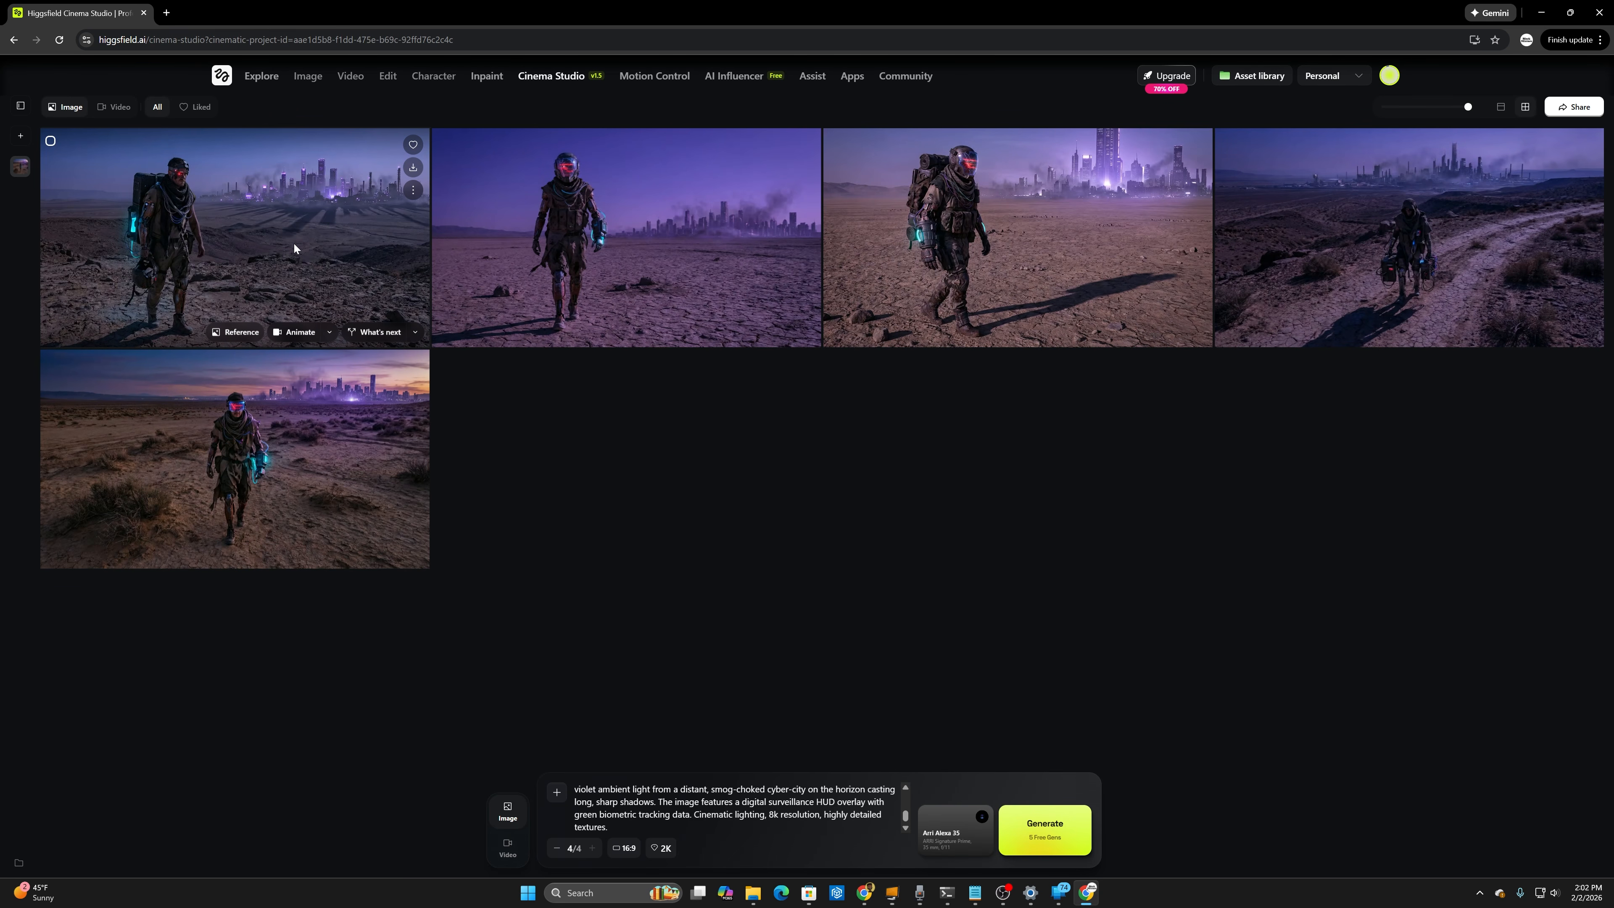
mouse_move(1082, 190)
click(247, 245)
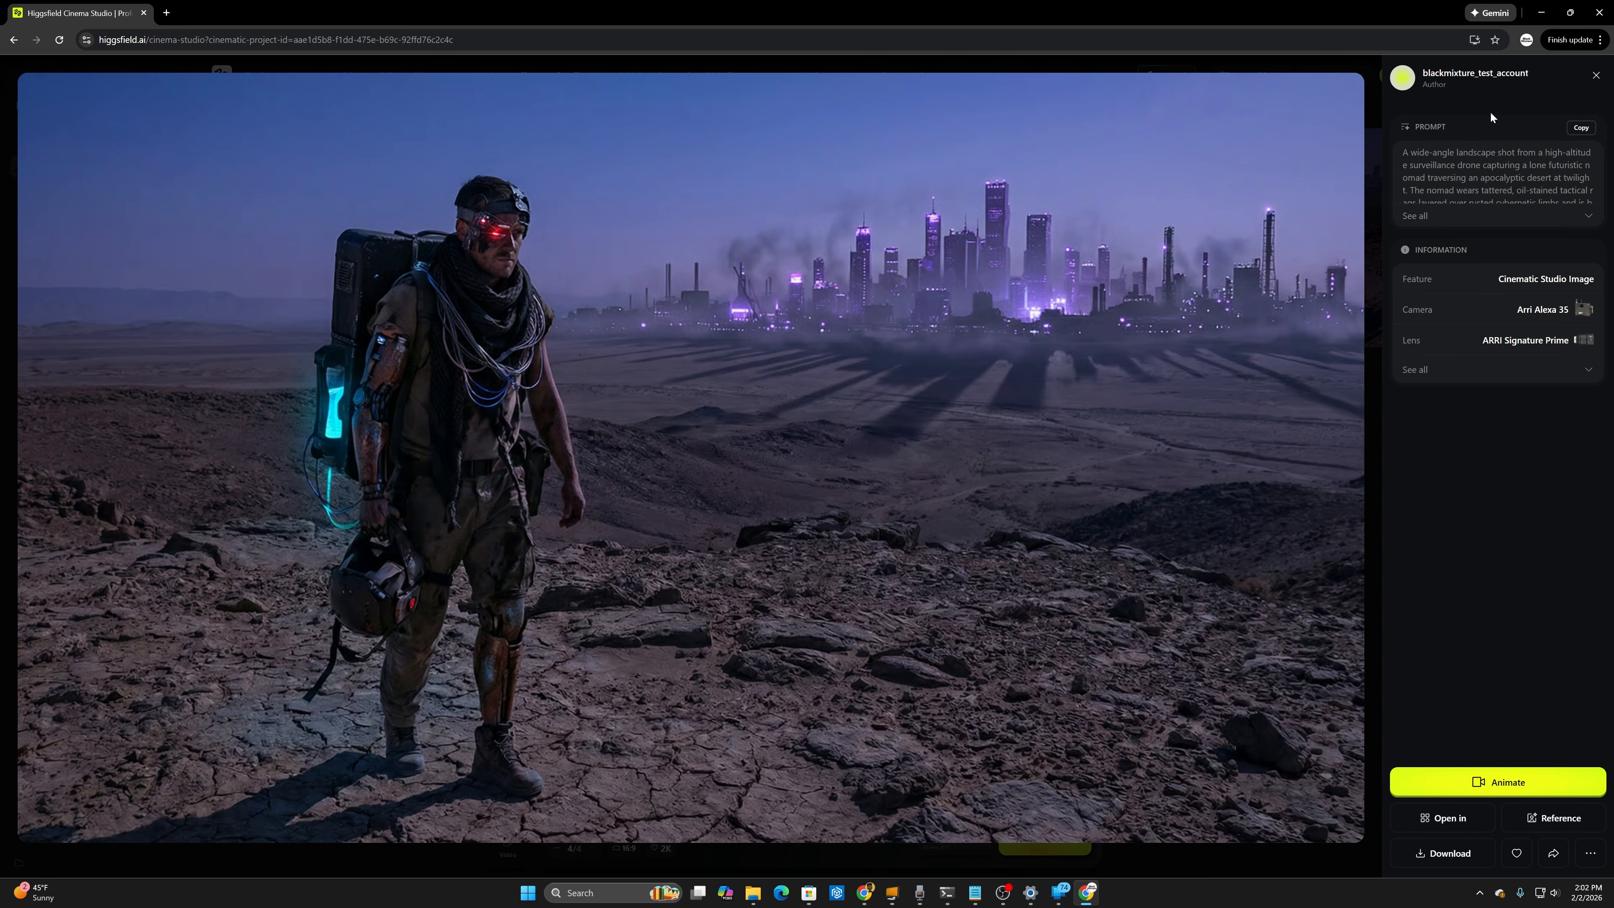
key(Escape)
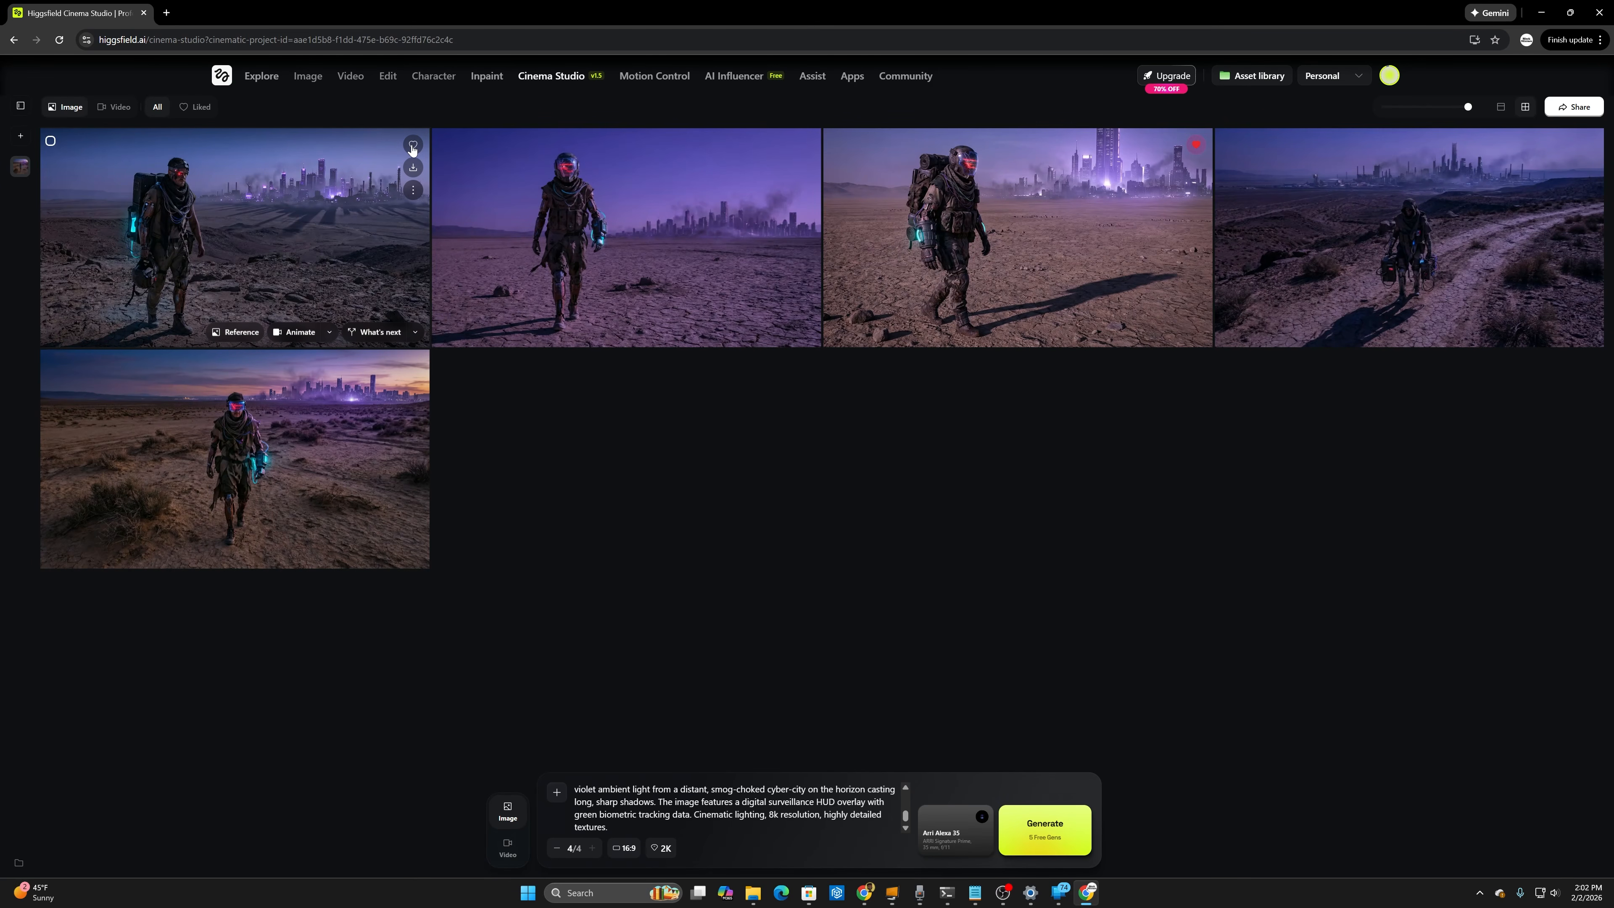
click(412, 146)
Step: Use the liked nomad image as the start frame of a video and set the video batch size to 2
mouse_move(319, 337)
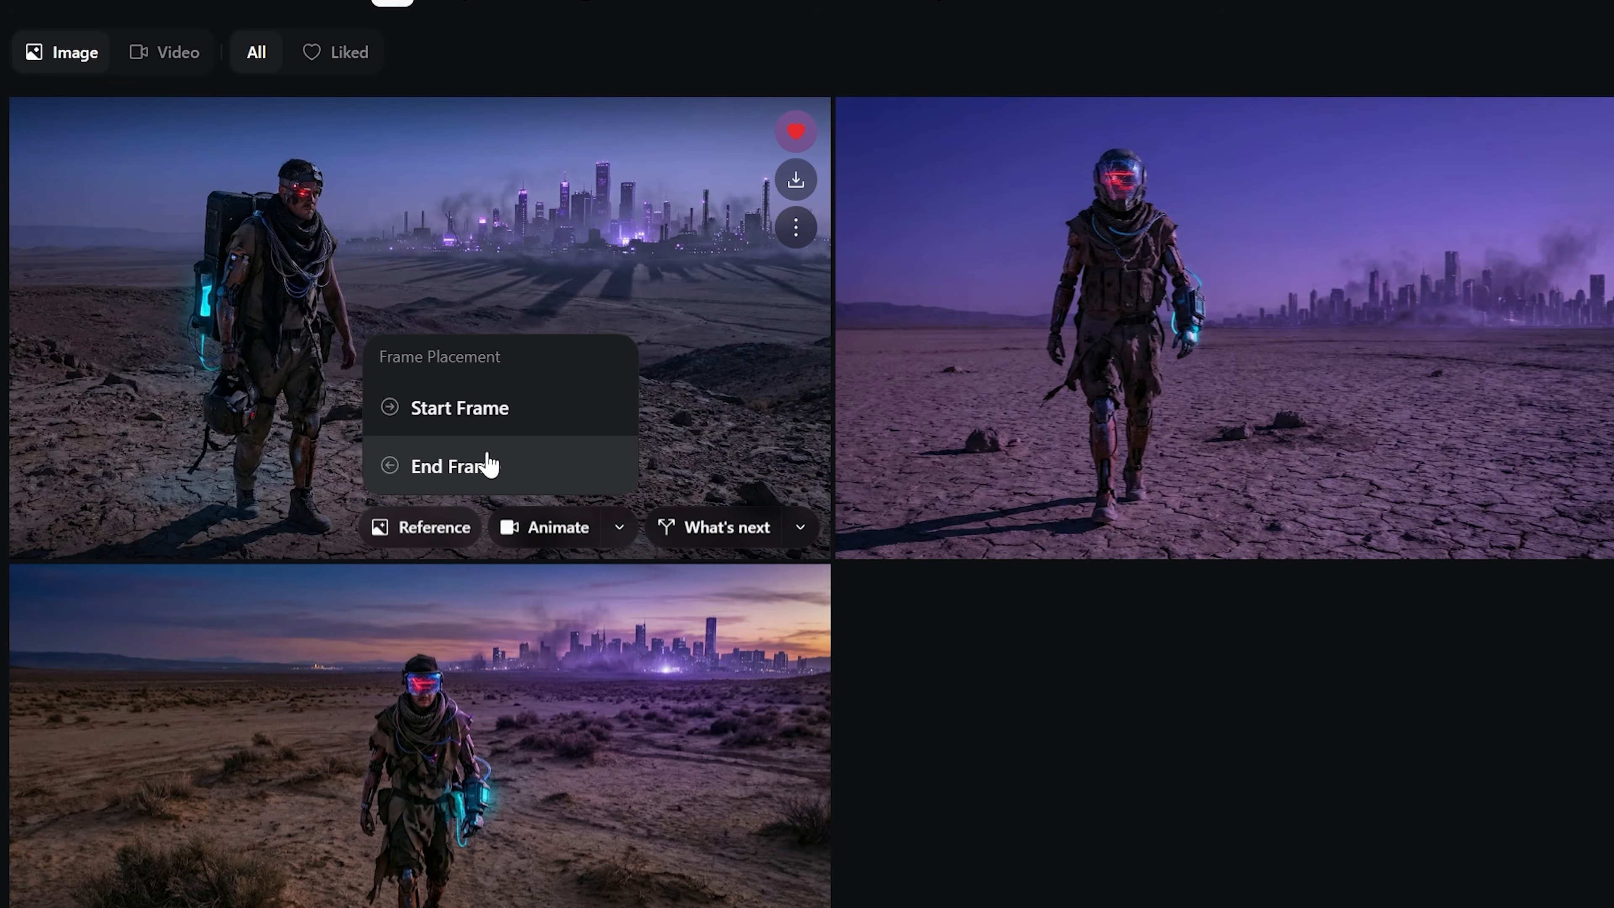
click(502, 410)
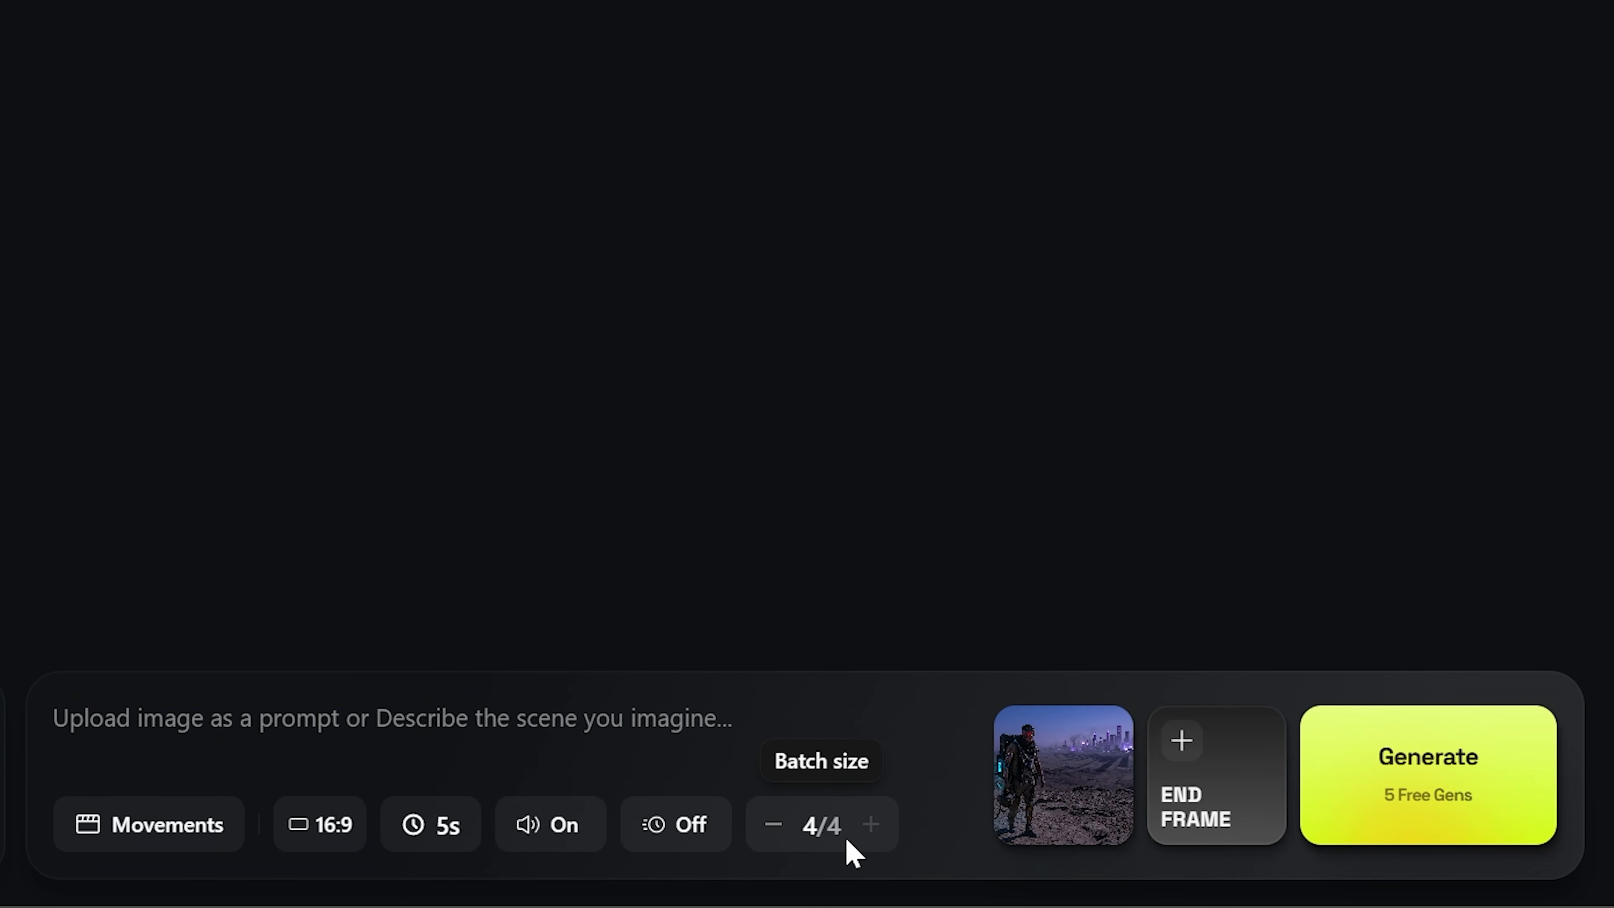
click(770, 825)
click(770, 825)
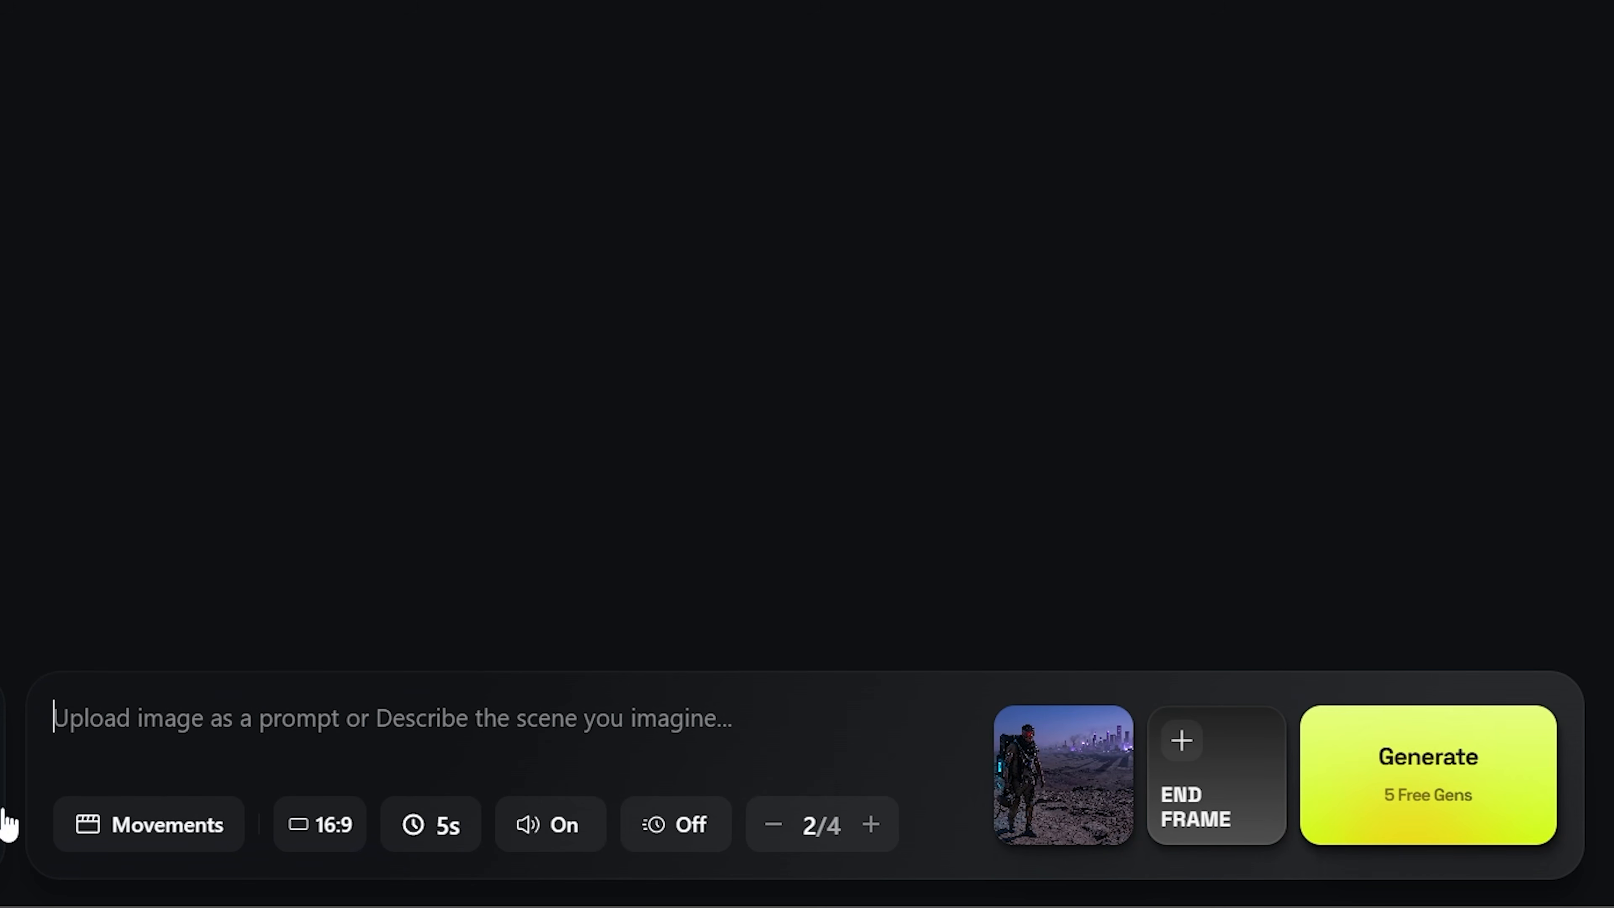
click(435, 851)
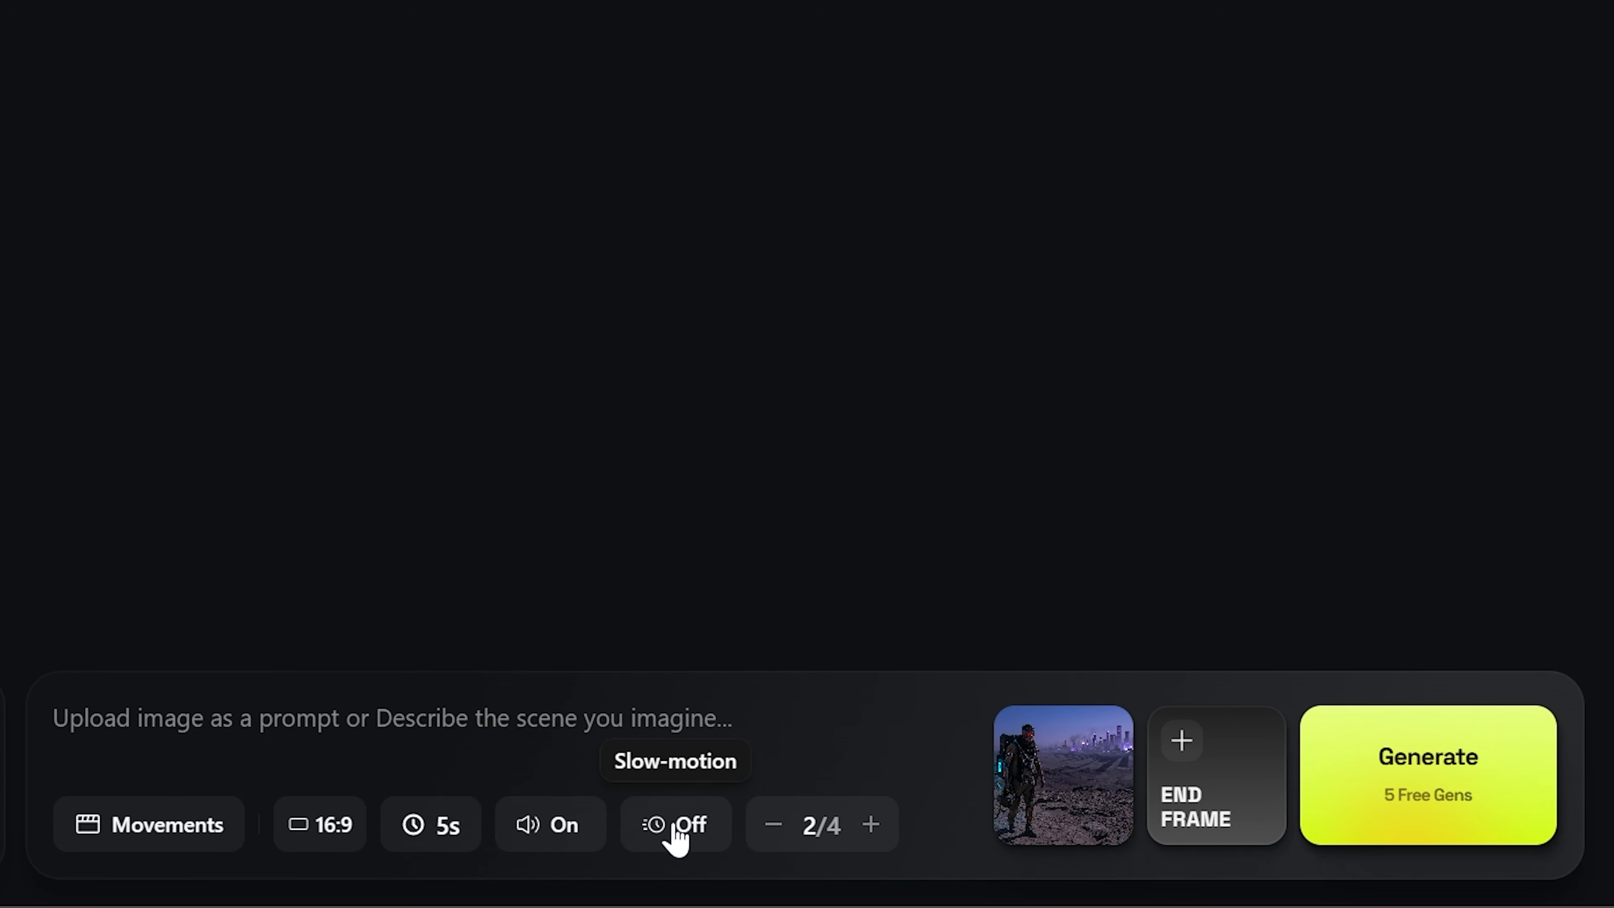
Step: Set the video's camera movement to Camera follows and close the movement options
click(209, 826)
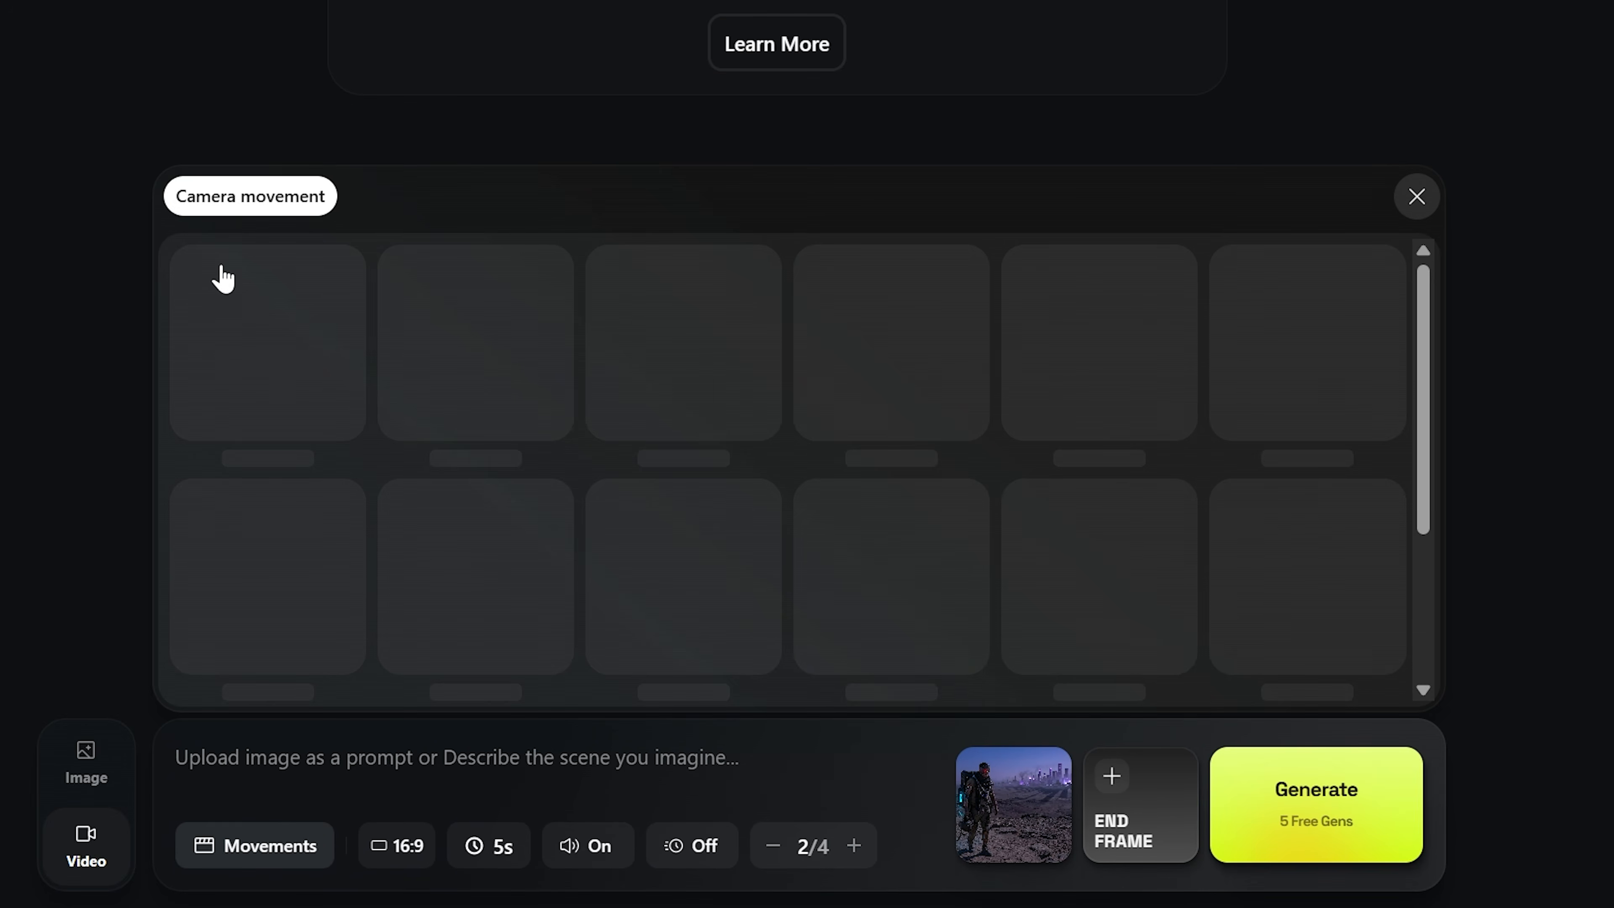
click(1088, 349)
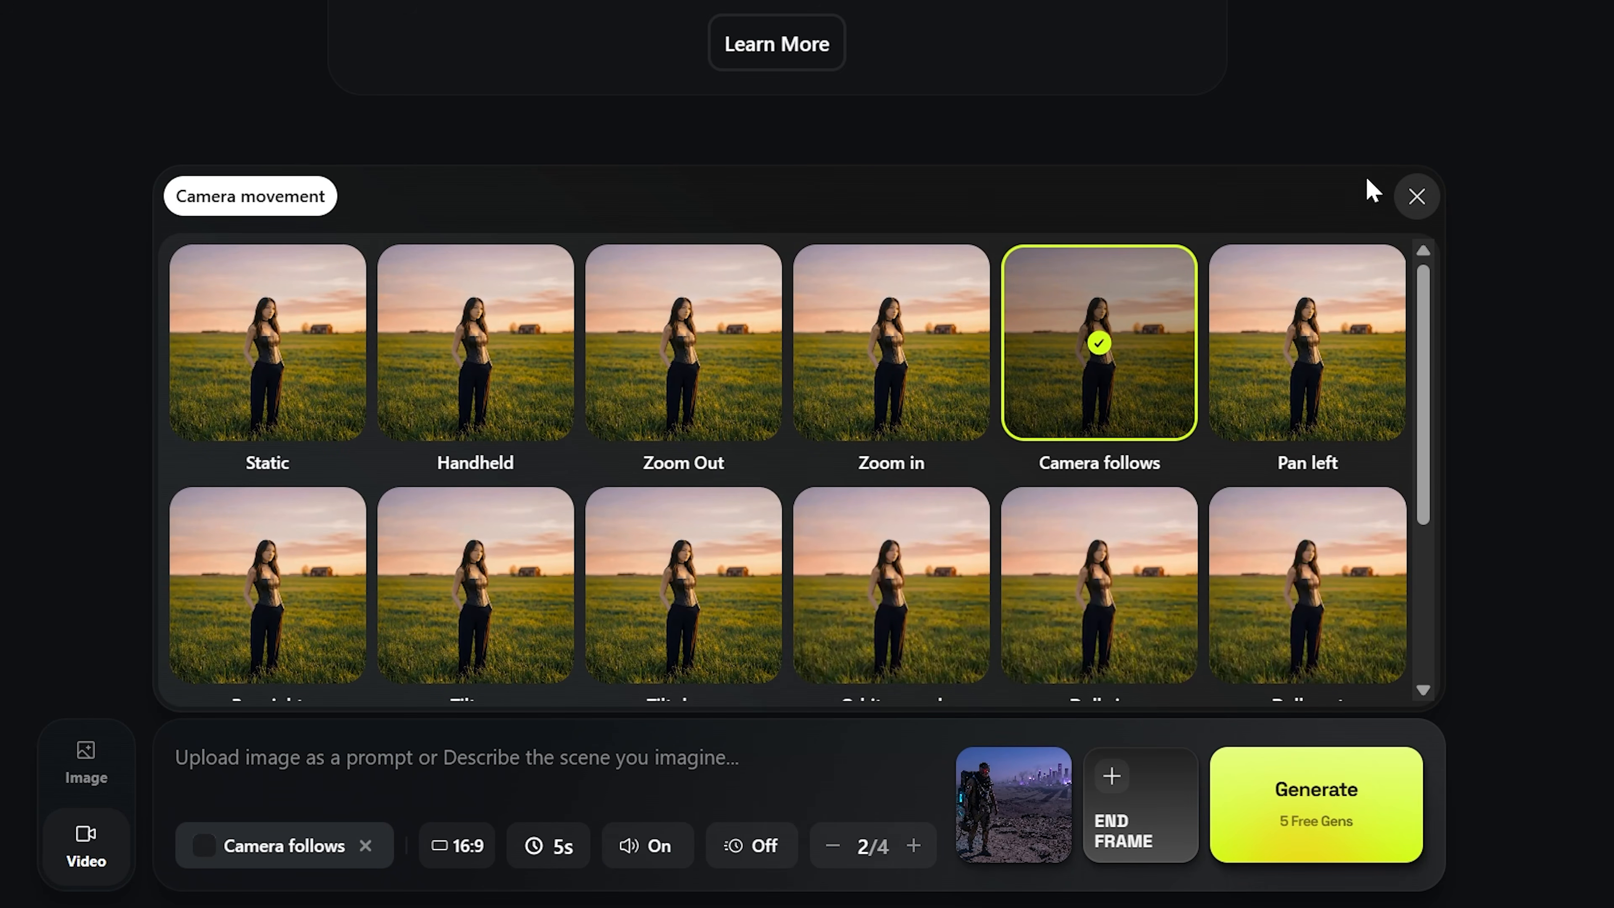
click(1416, 197)
Step: Enter the video prompt "The character walks away from the city towards the desert wasteland." and generate the videos
click(305, 758)
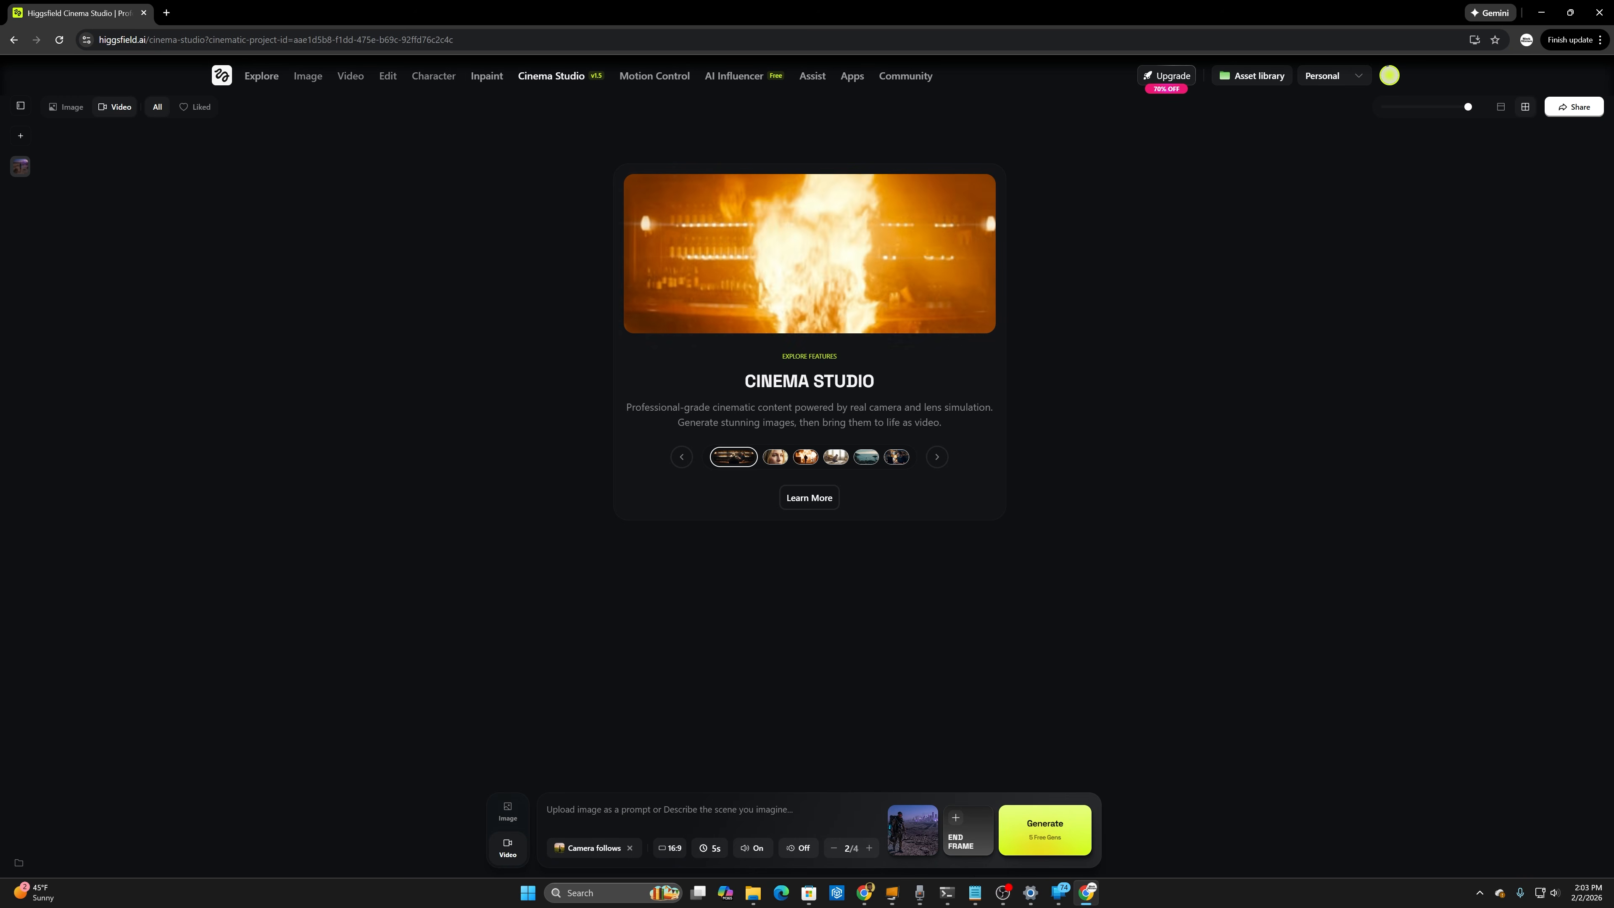
text(The character w)
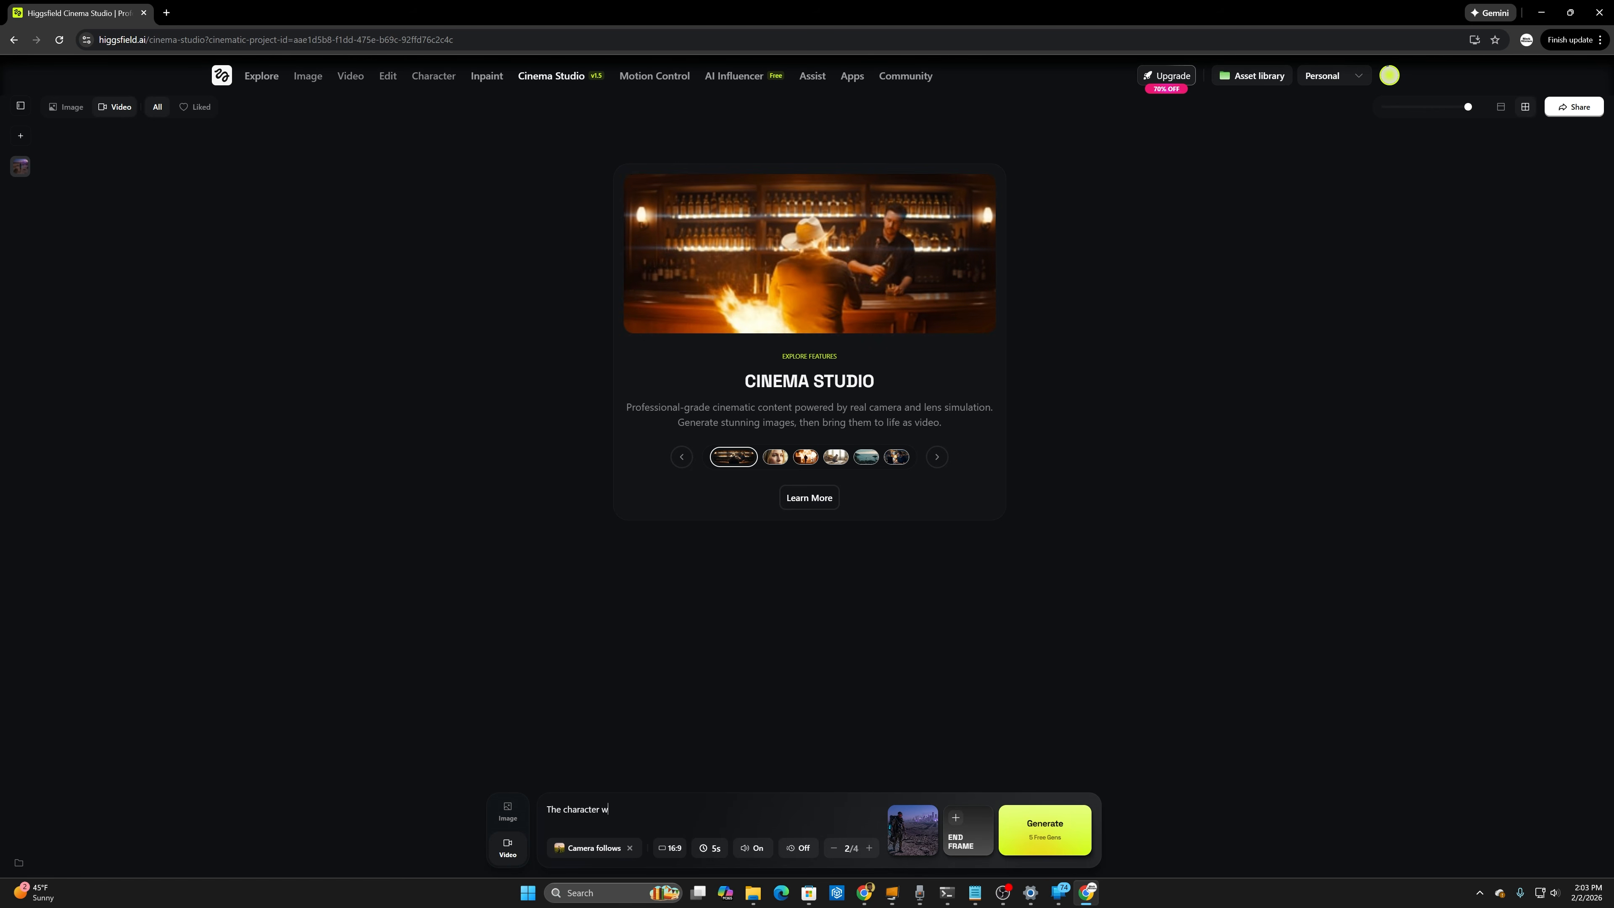
text(alks away from the cit)
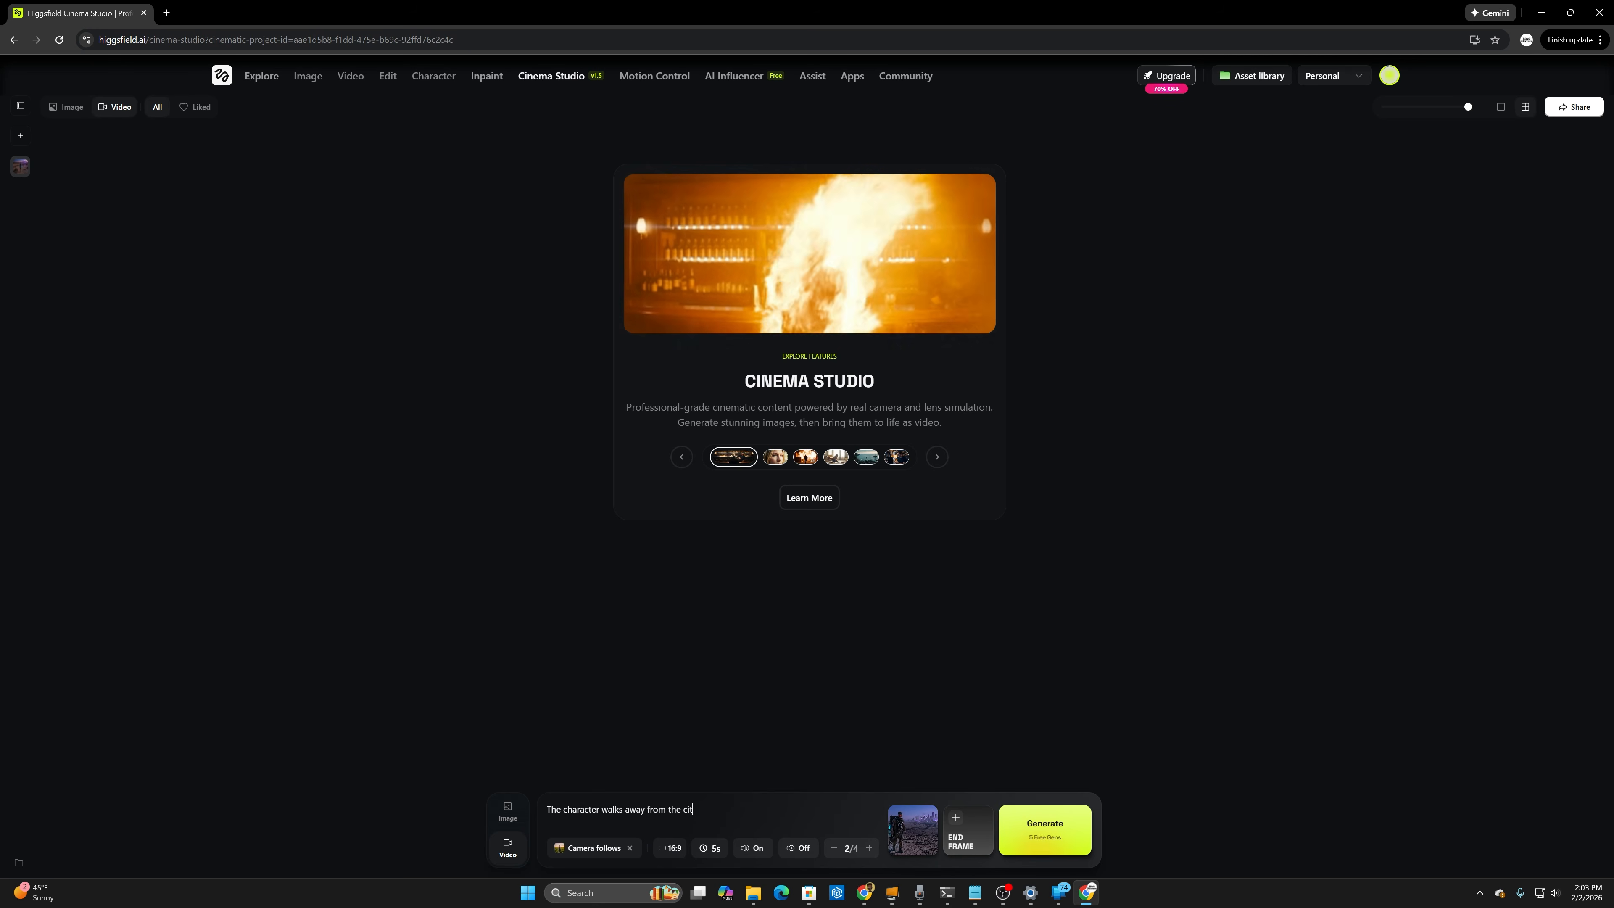
text(y towards the desert wasteland.)
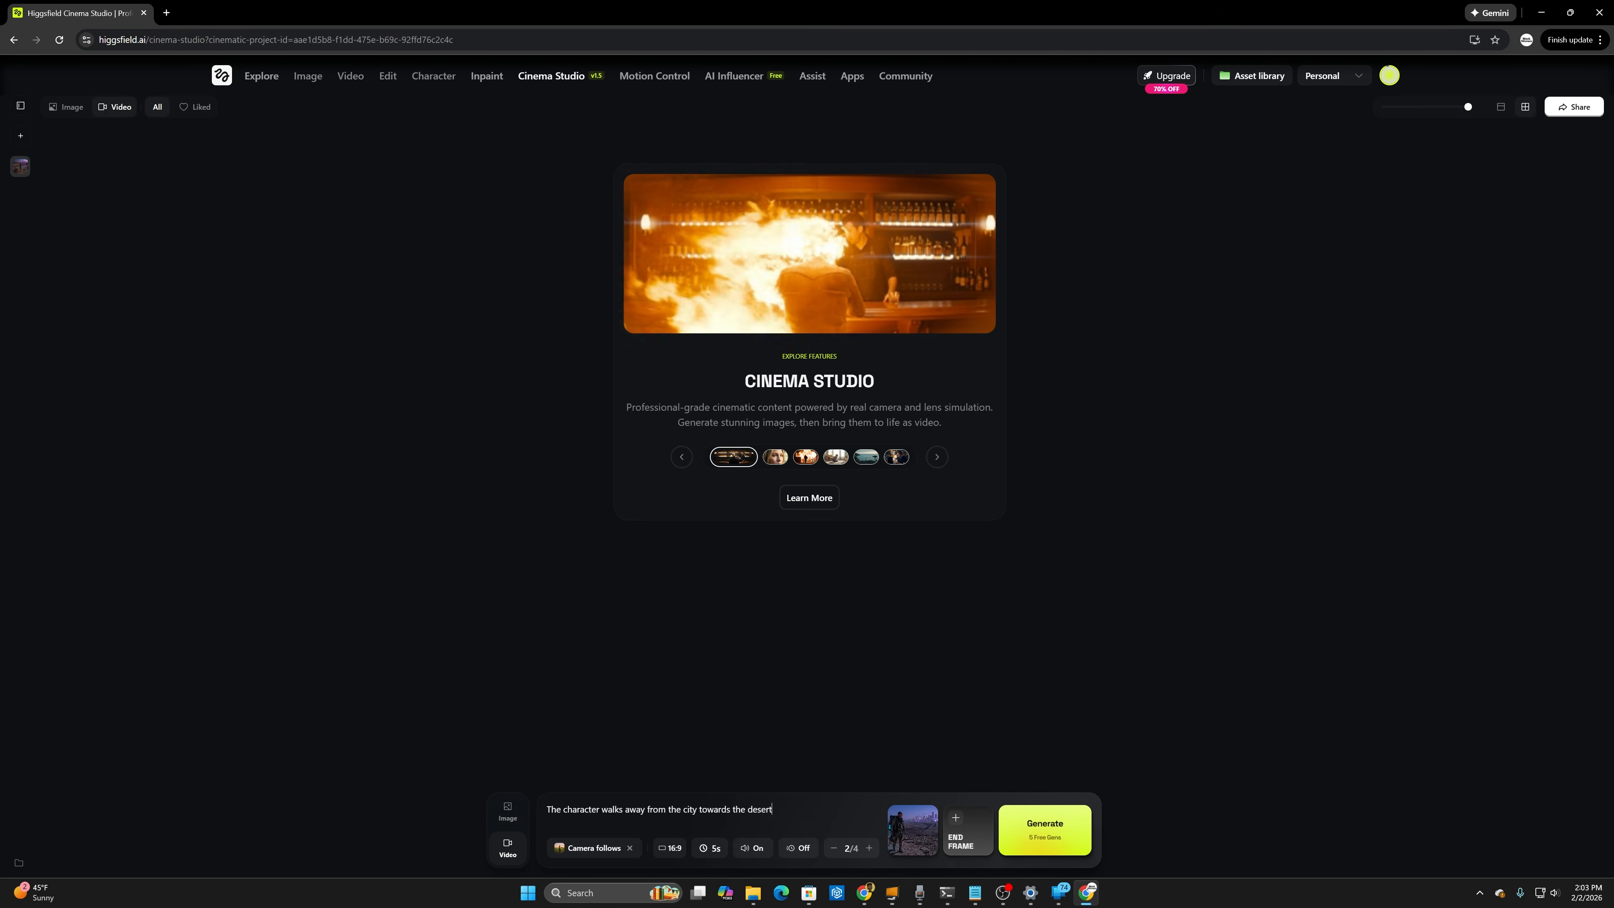
click(1051, 836)
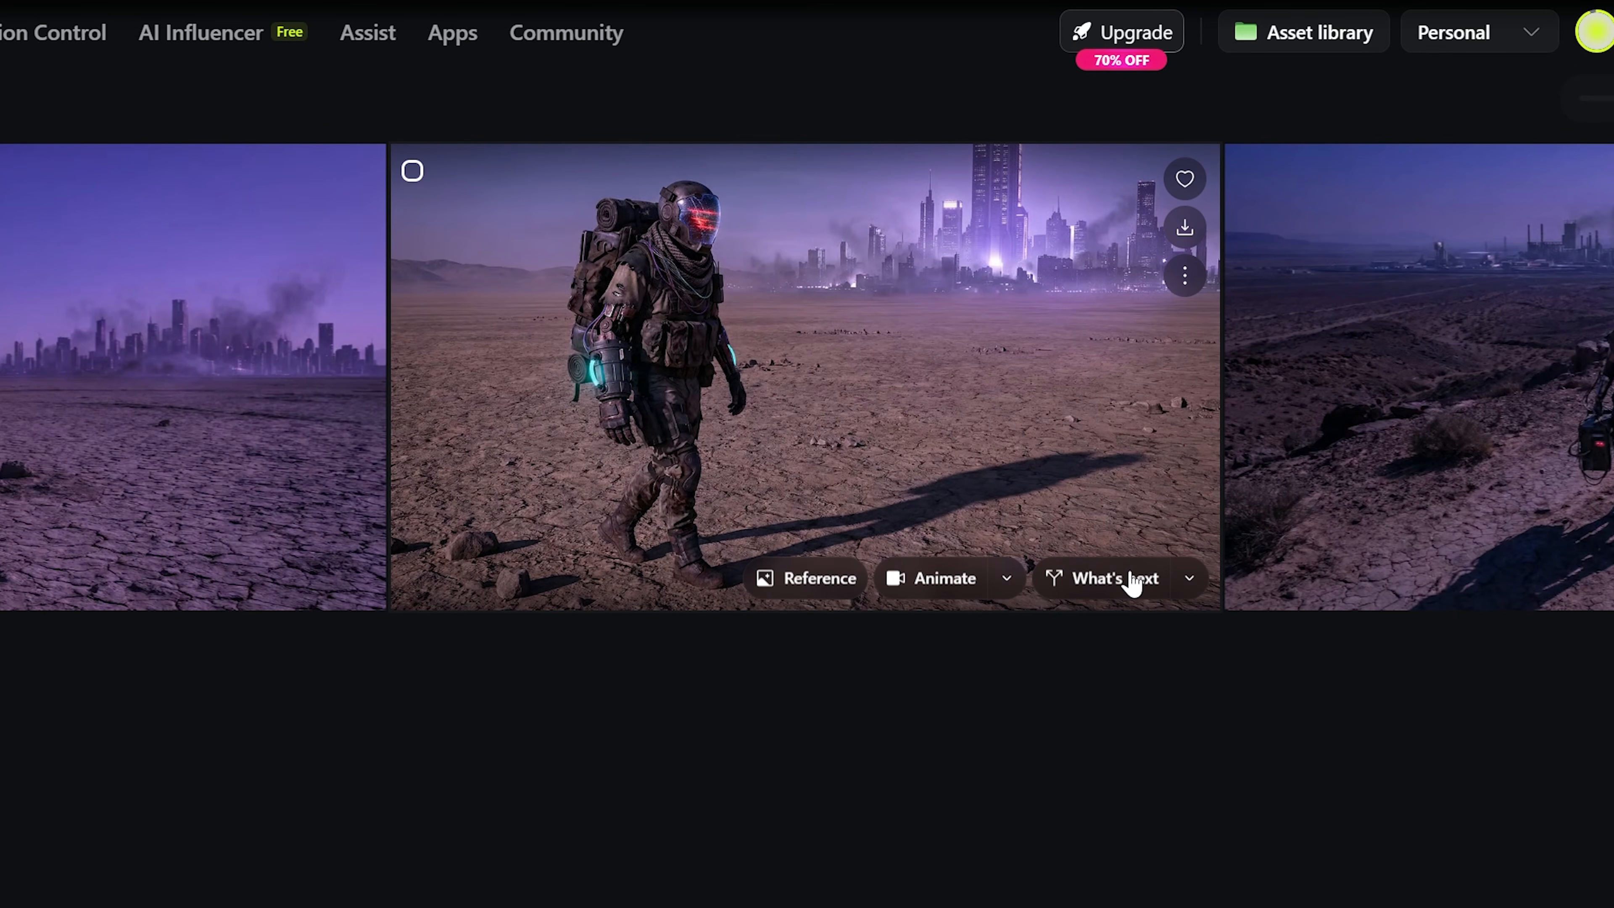
Step: Review the follow-up options for the image of the helmeted nomad walking with a long shadow, and generate What's next? scenes from it
click(1131, 577)
mouse_move(1096, 273)
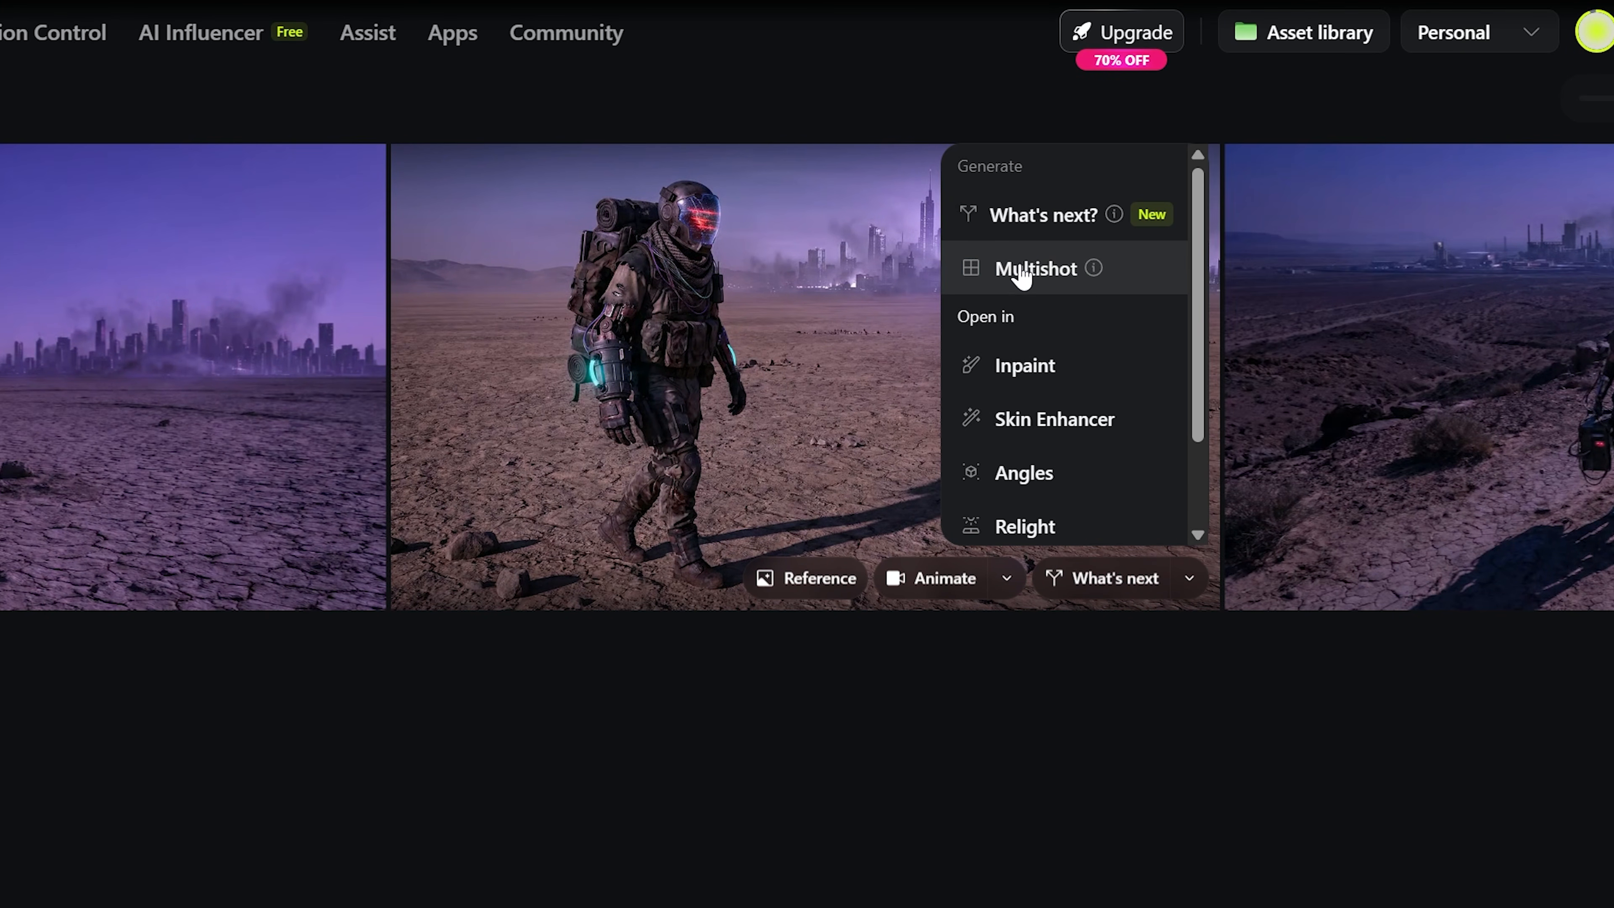
mouse_move(1113, 222)
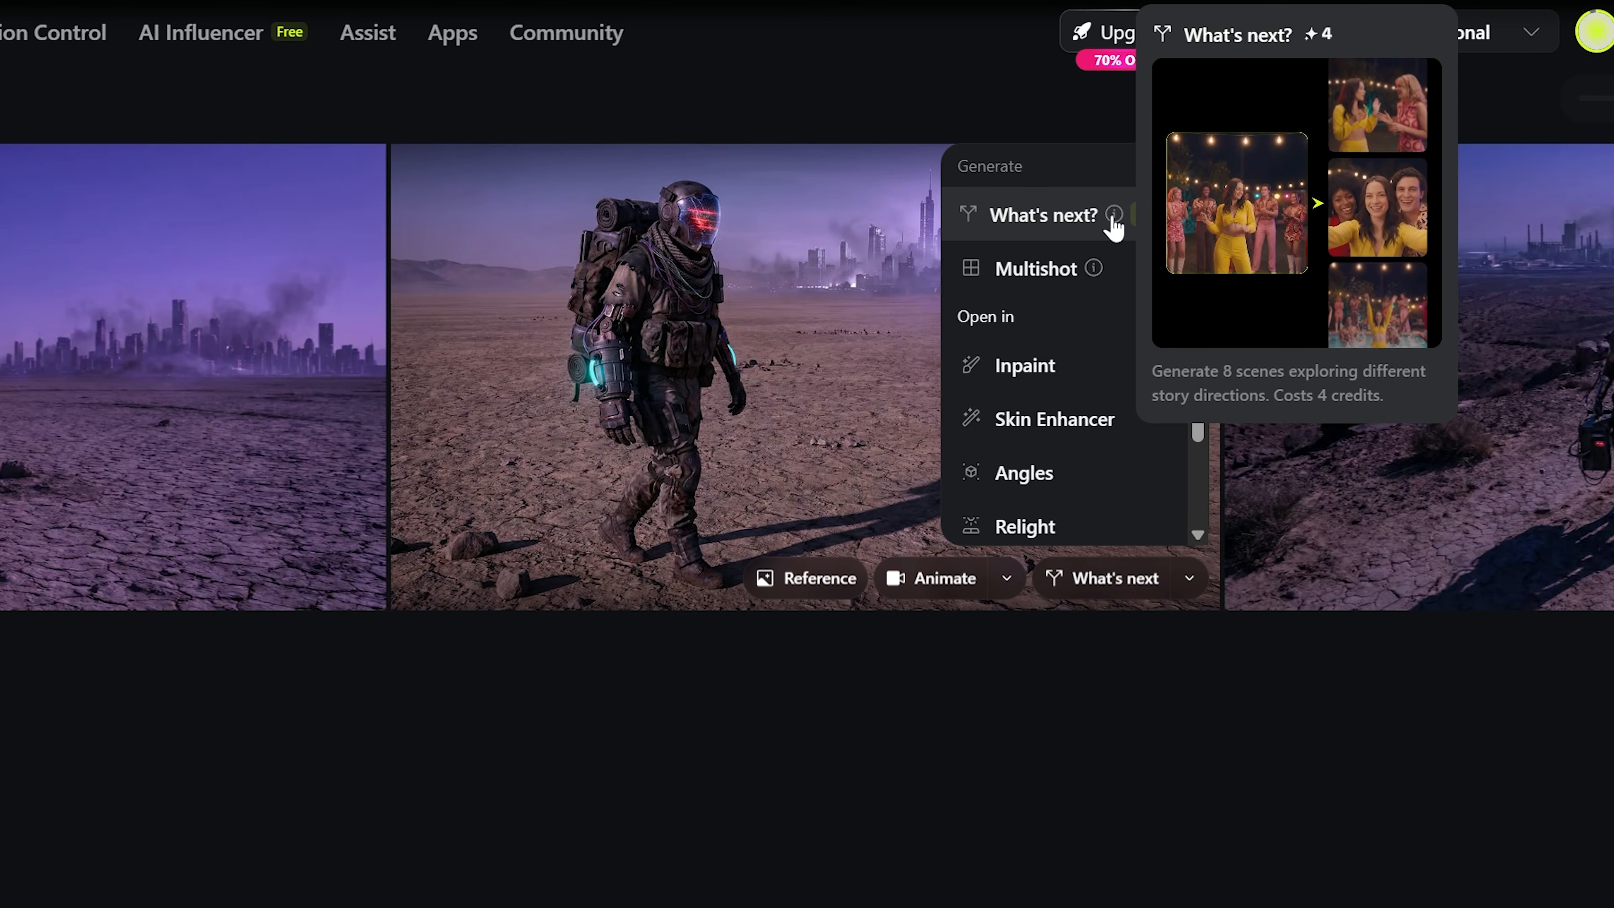
scroll(1065, 381, down, 2)
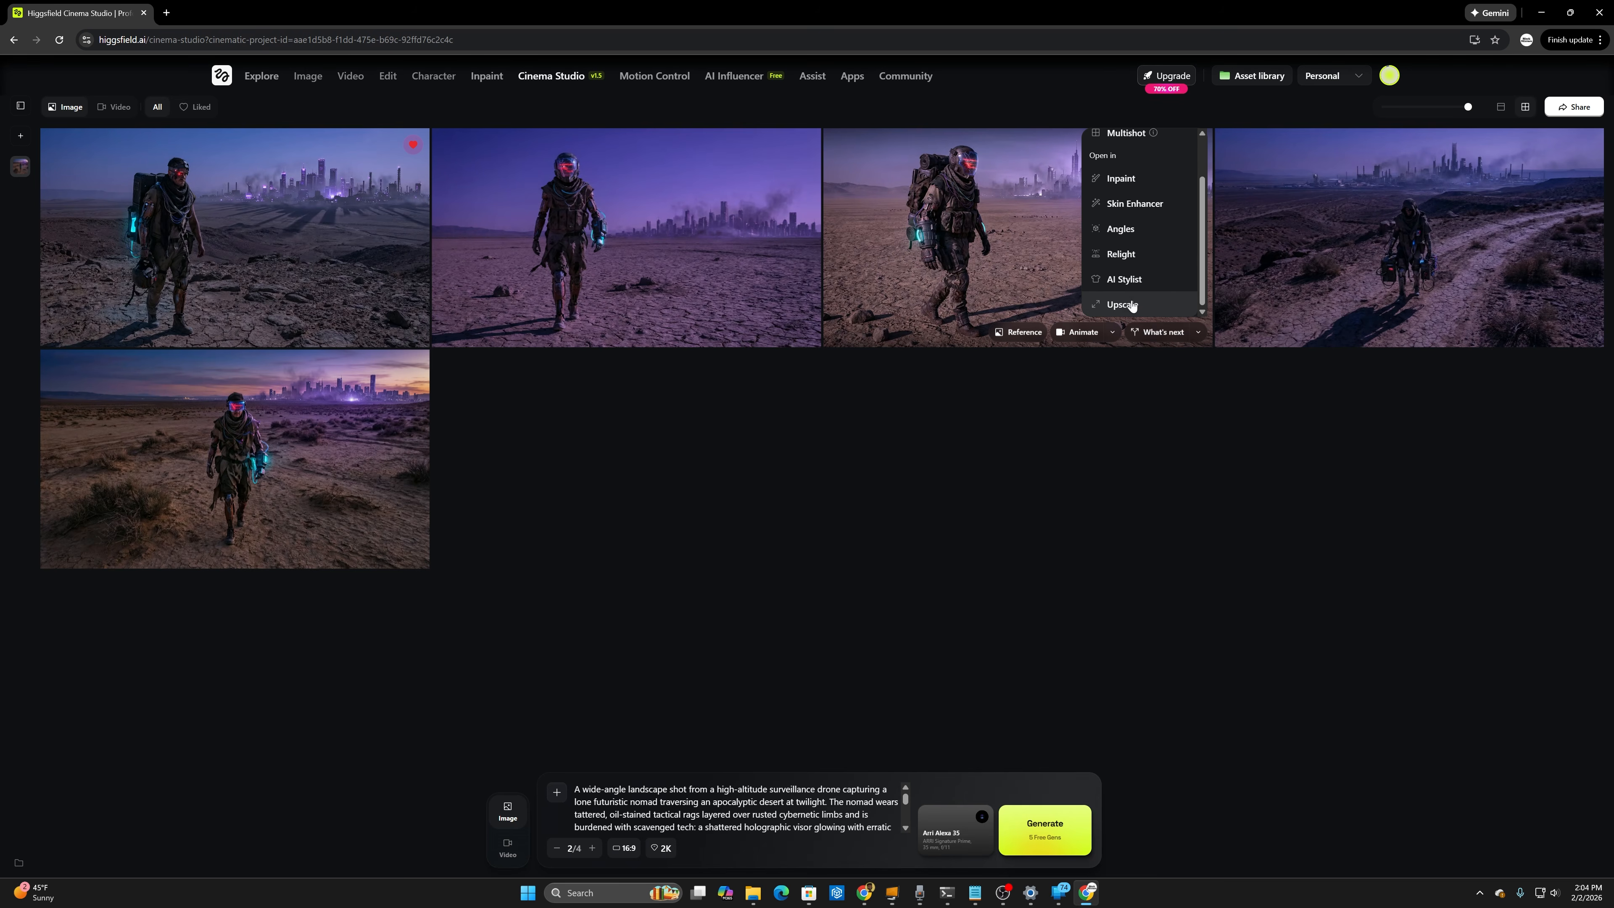
scroll(1057, 467, up, 2)
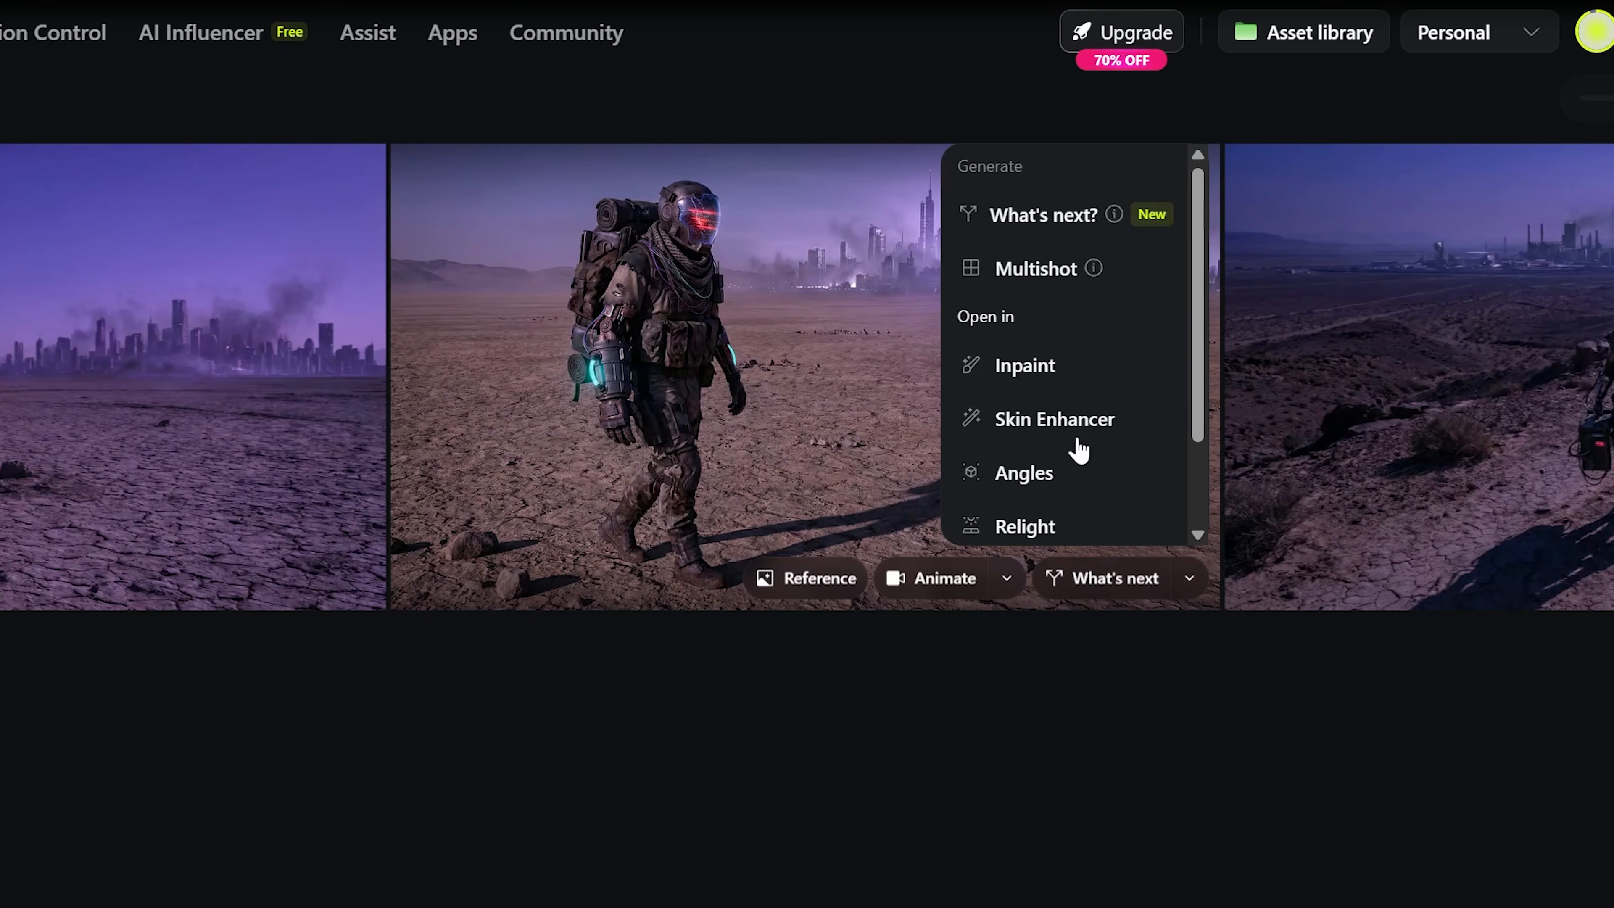
mouse_move(1094, 273)
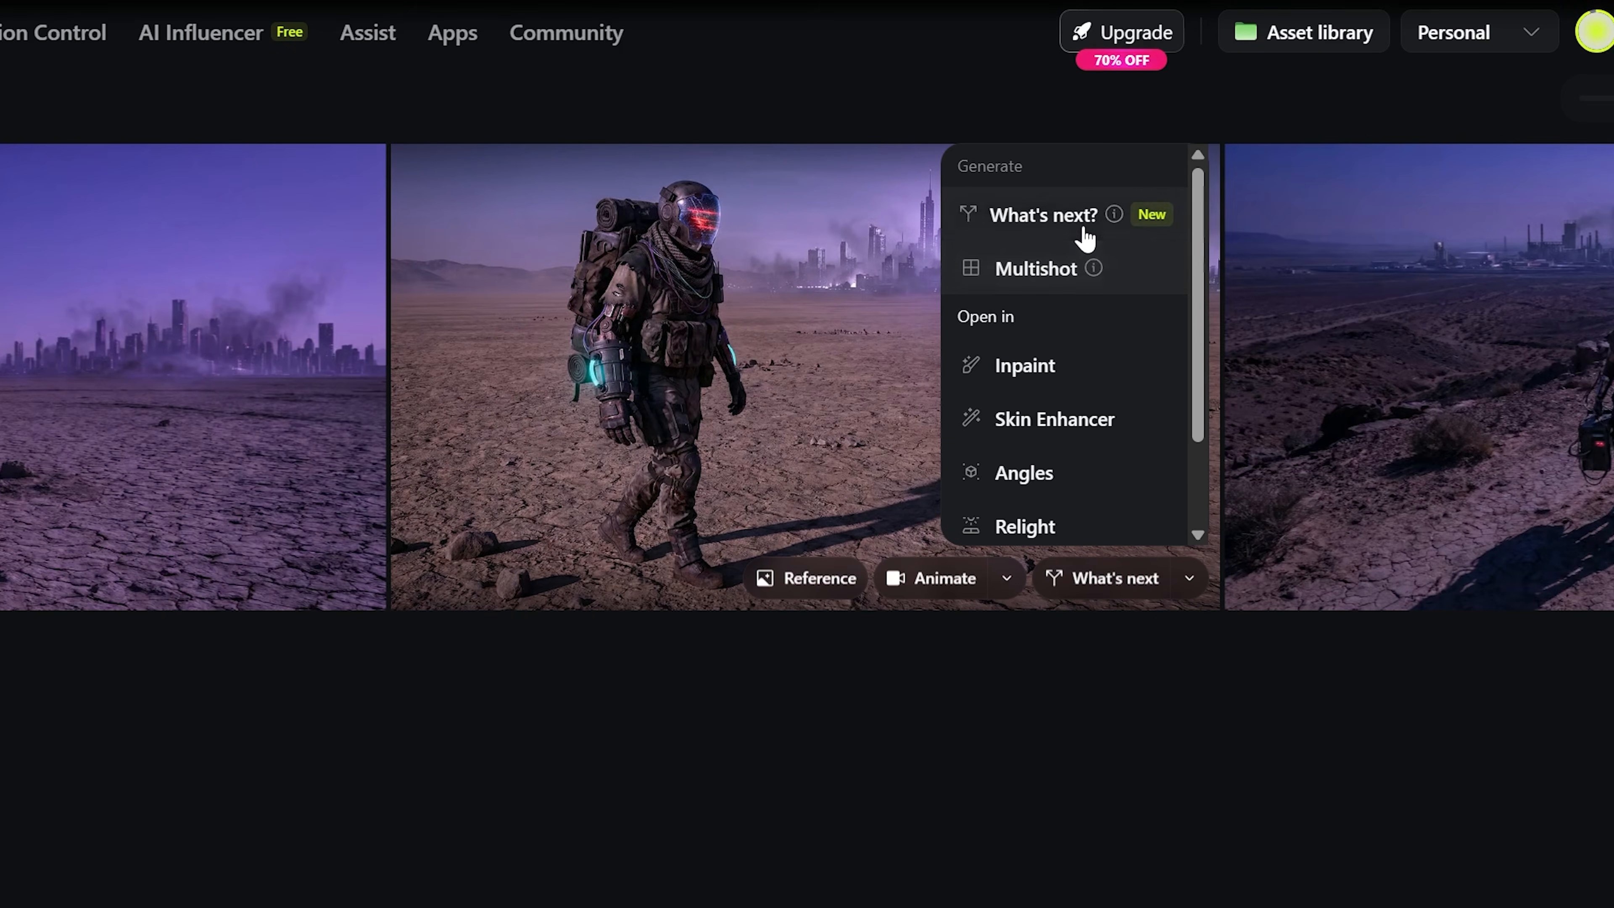
click(1055, 216)
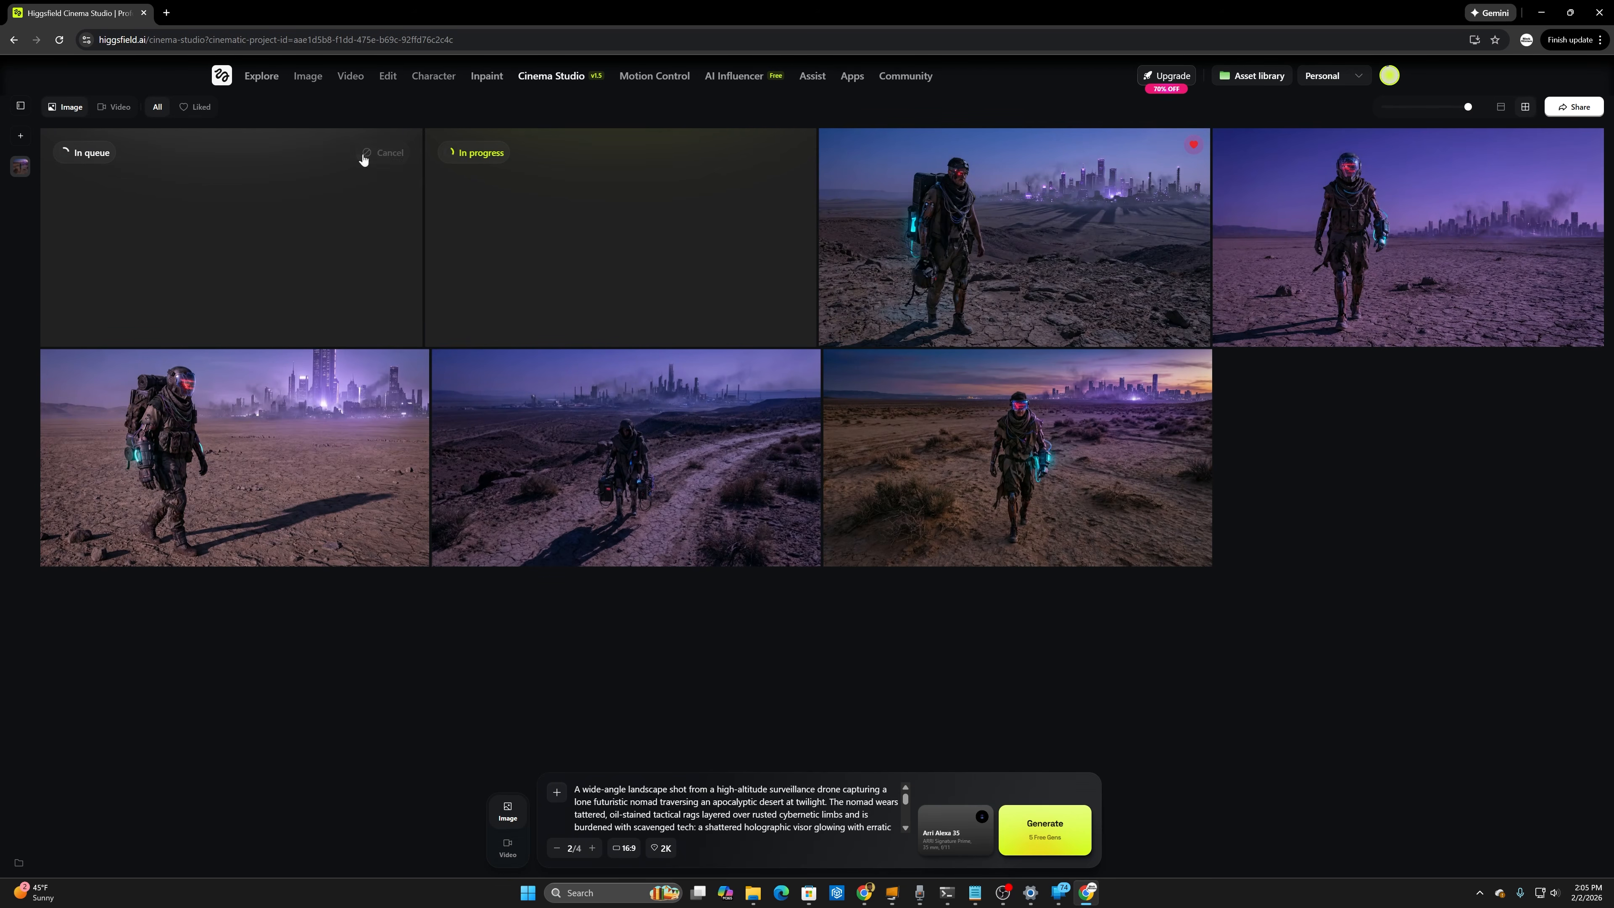
Step: Go to the generated videos and play the second clip of the nomad
click(115, 108)
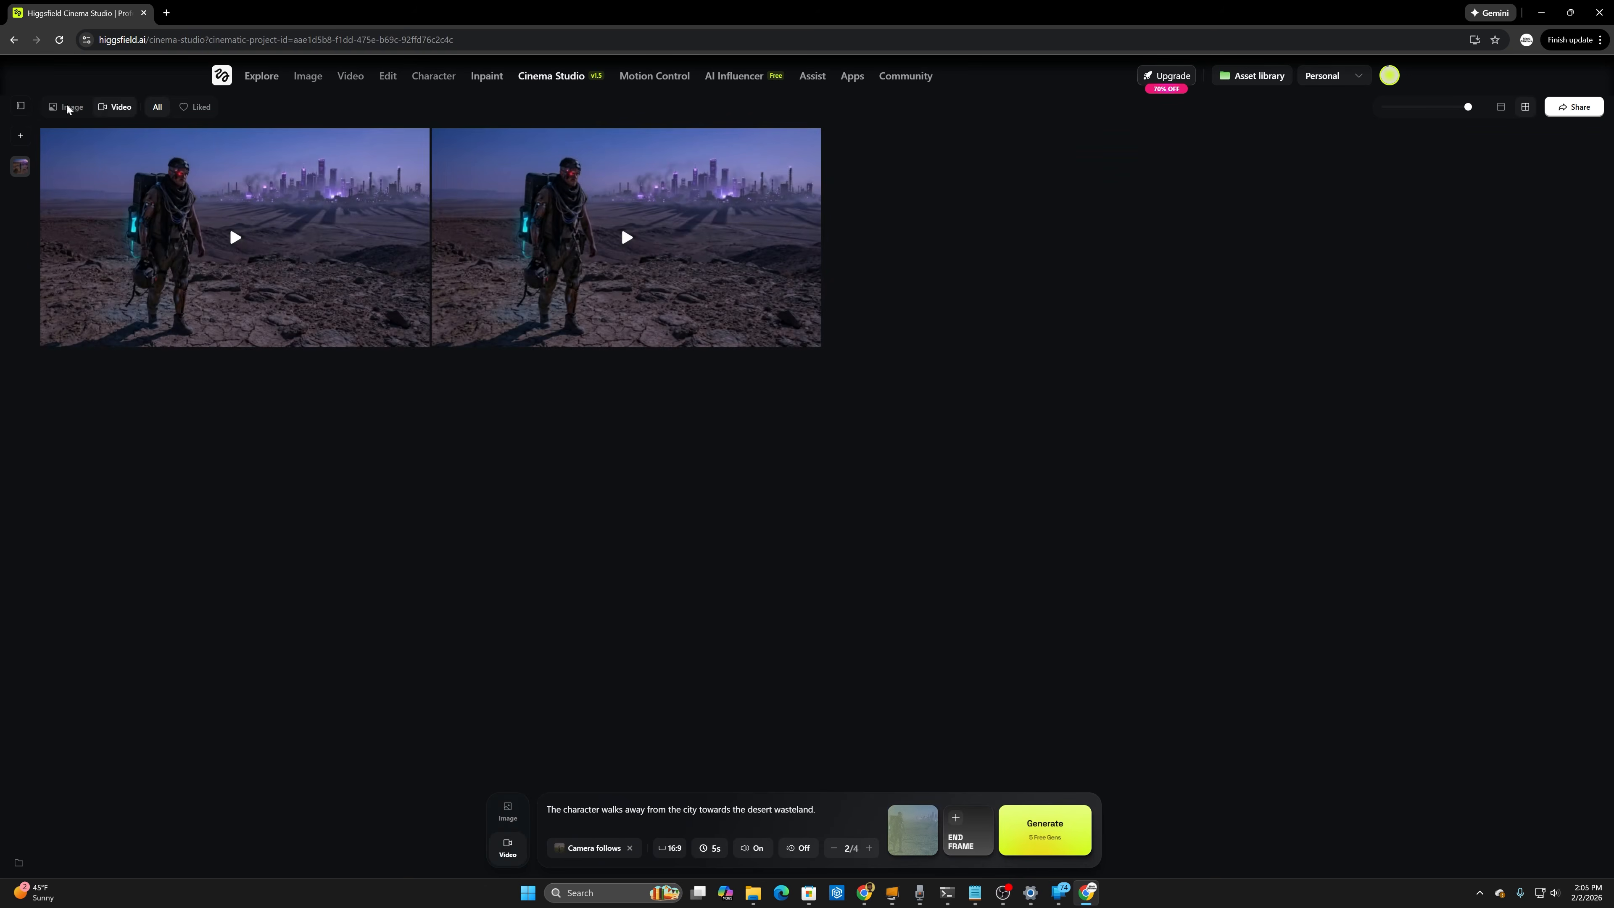
click(66, 107)
click(115, 108)
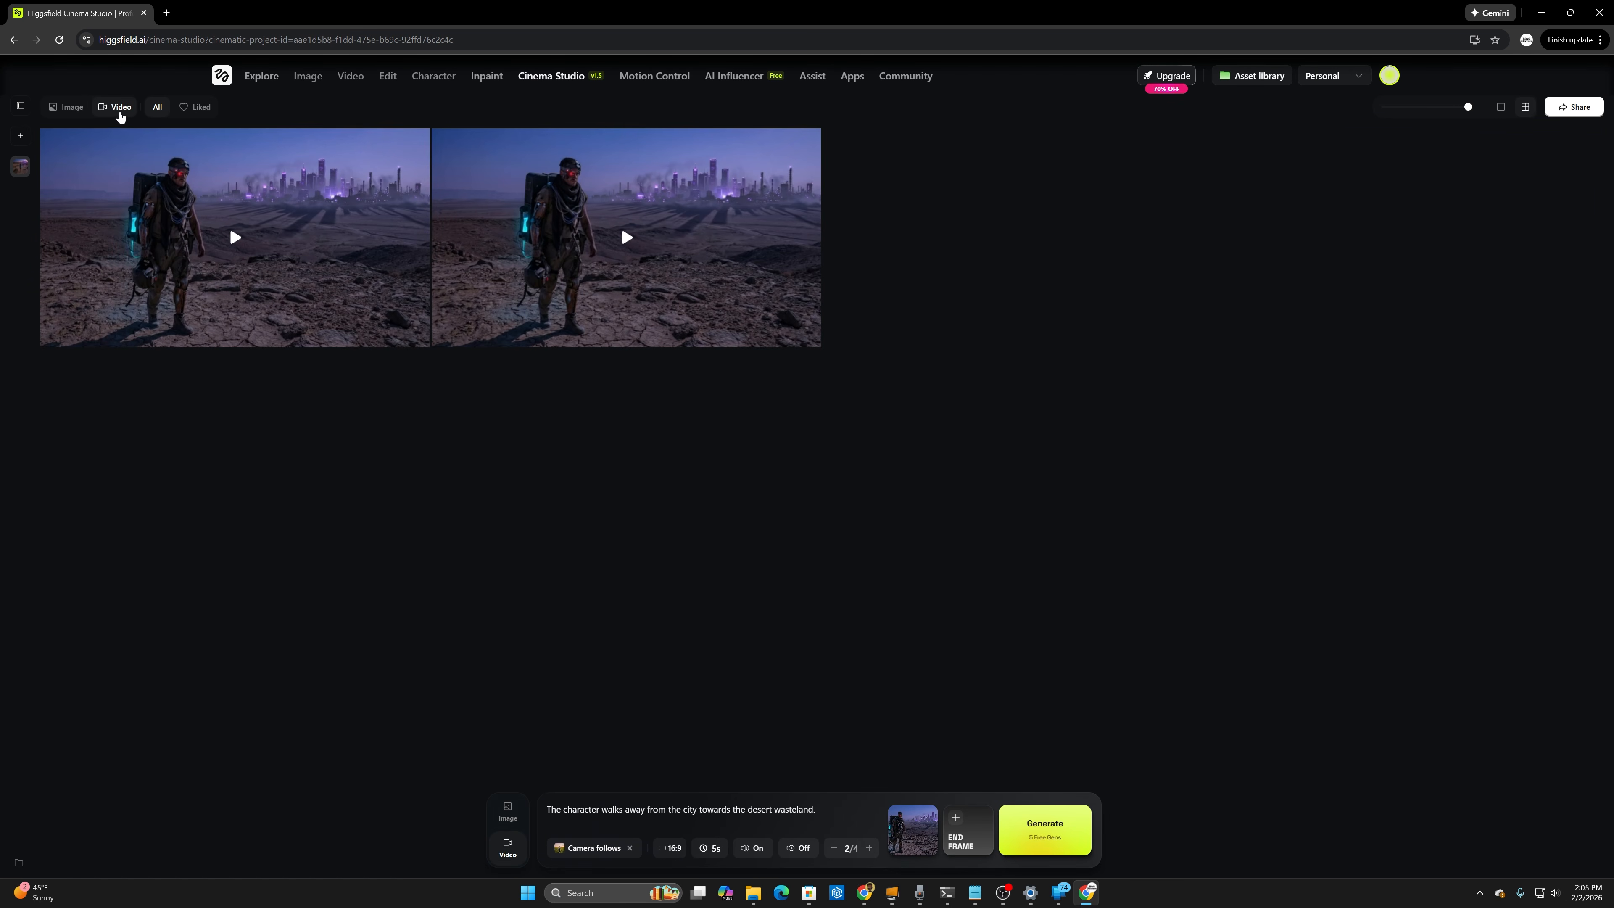
click(644, 245)
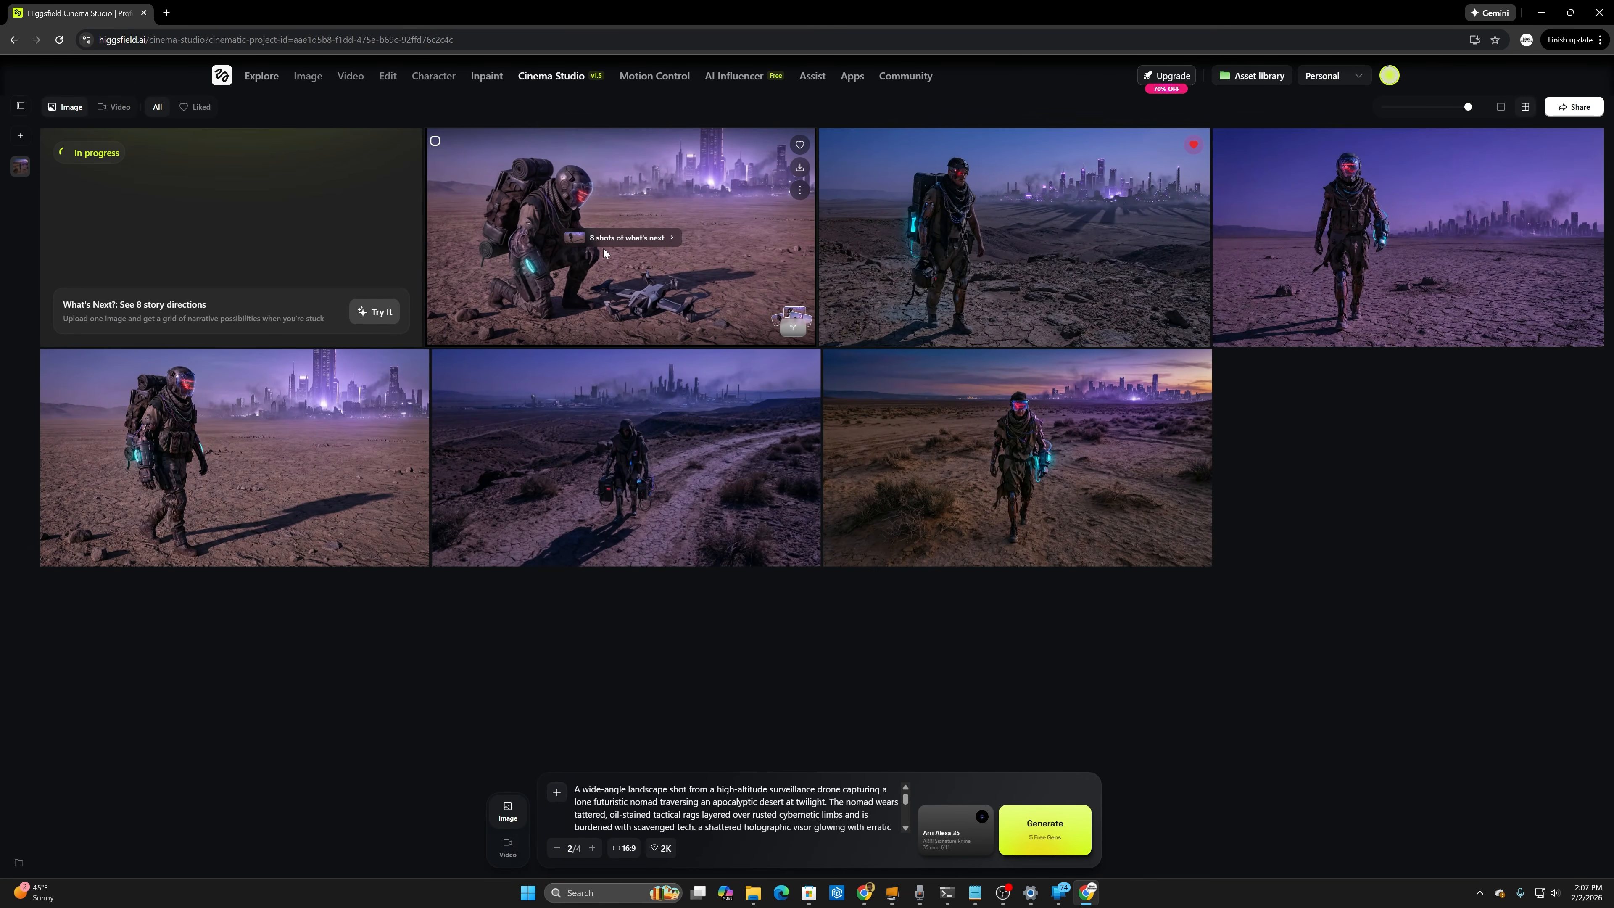
Step: Open the What's next shots of the nomad and look through the different story directions one by one
click(648, 247)
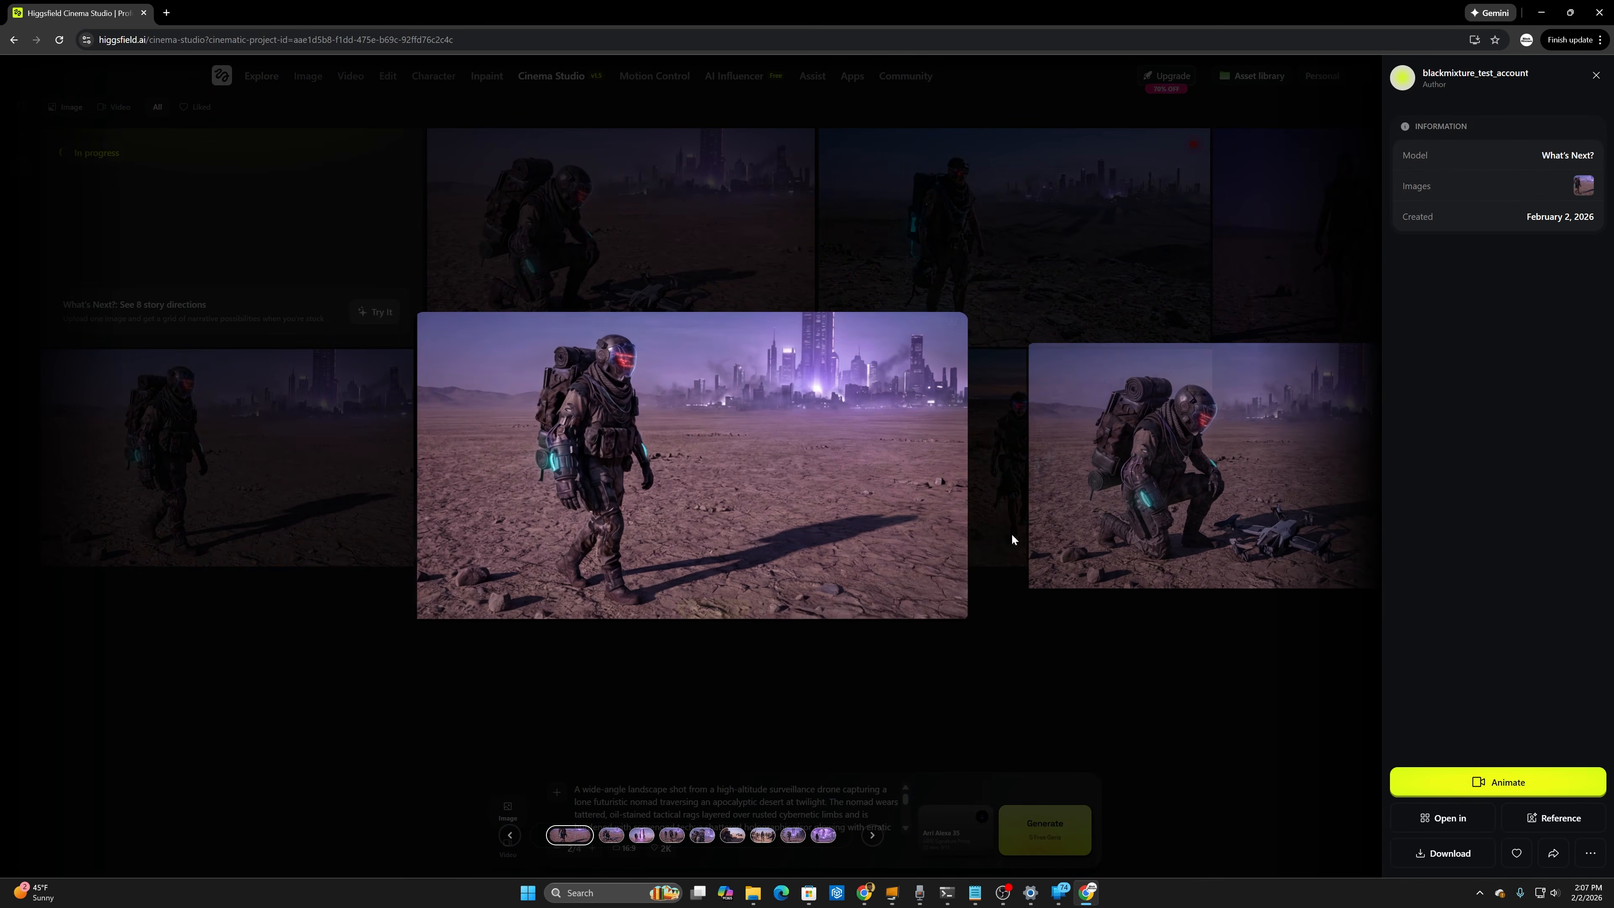
scroll(877, 534, down, 1)
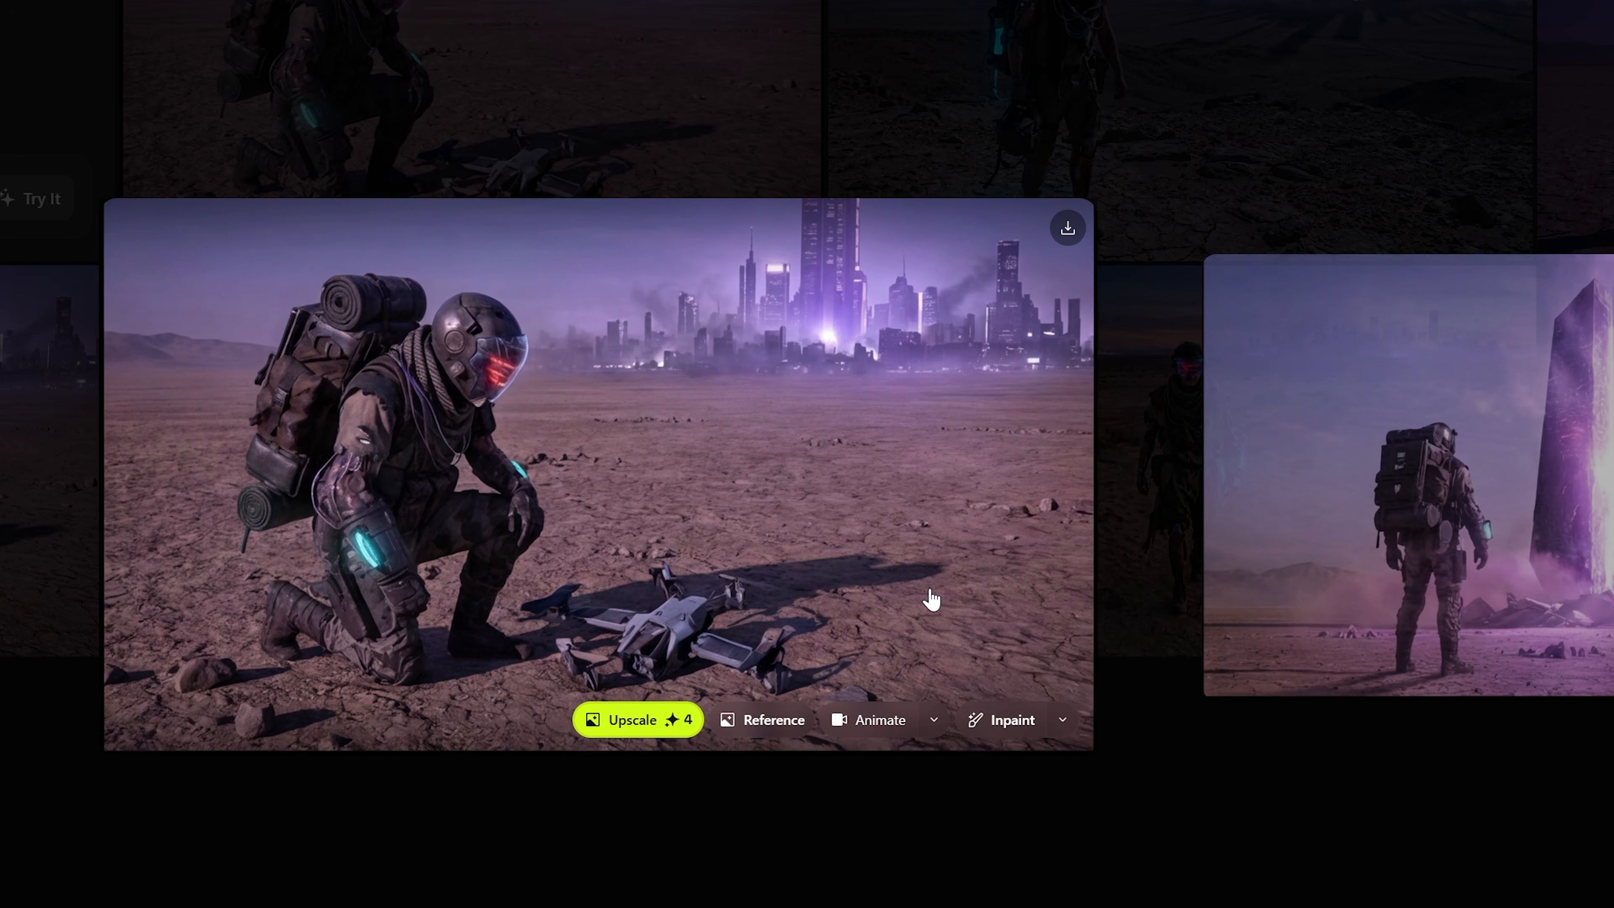
scroll(931, 598, down, 1)
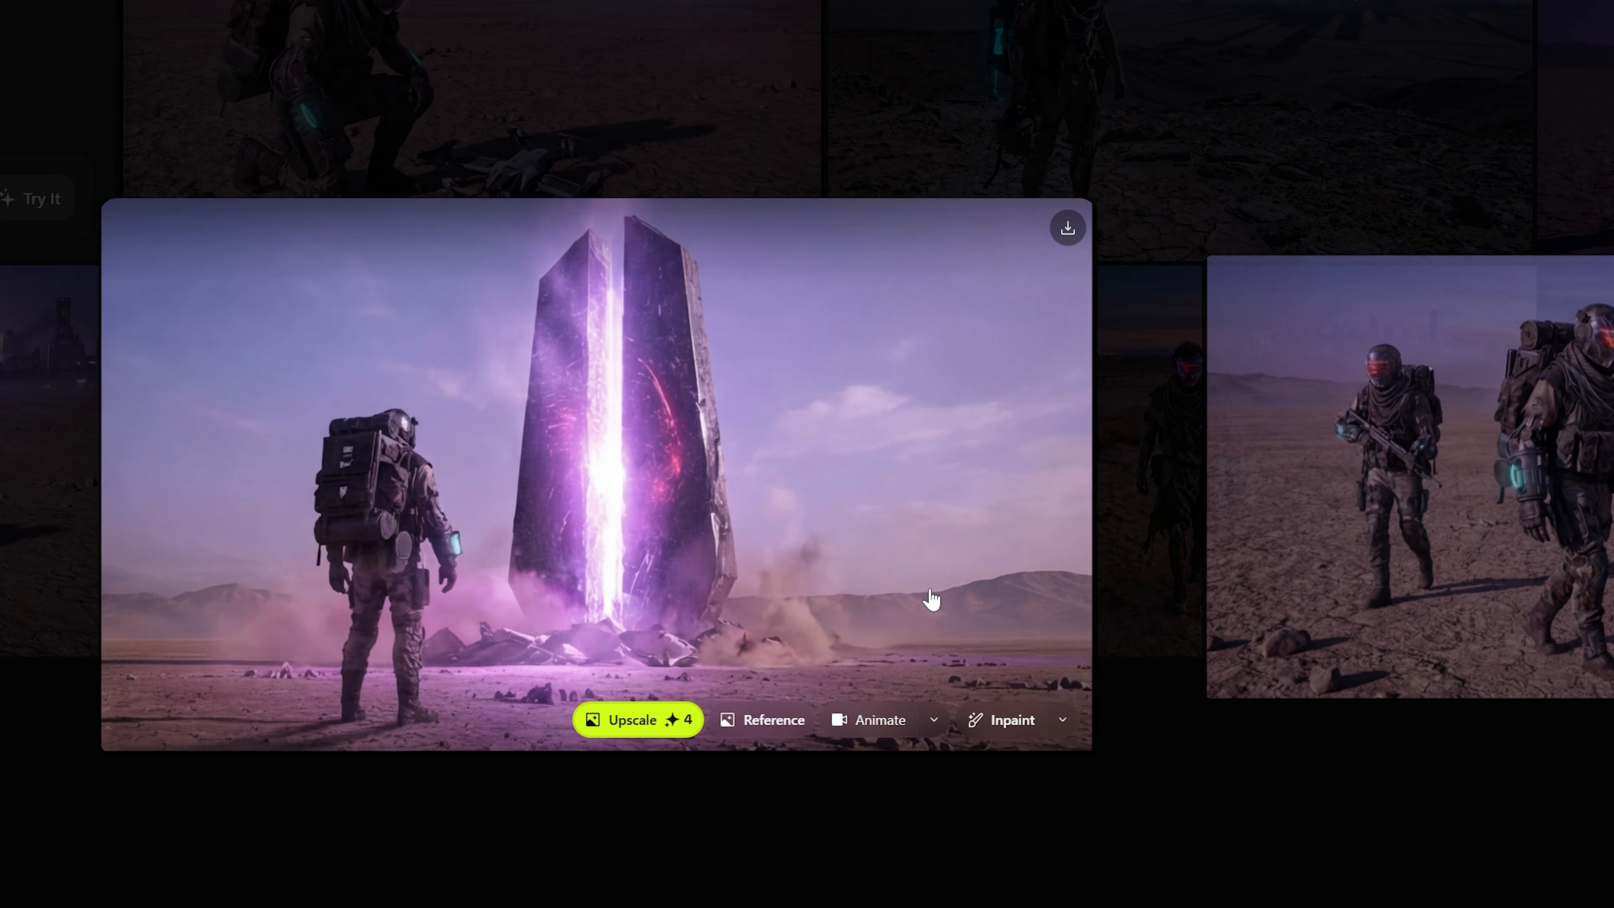
key(Right)
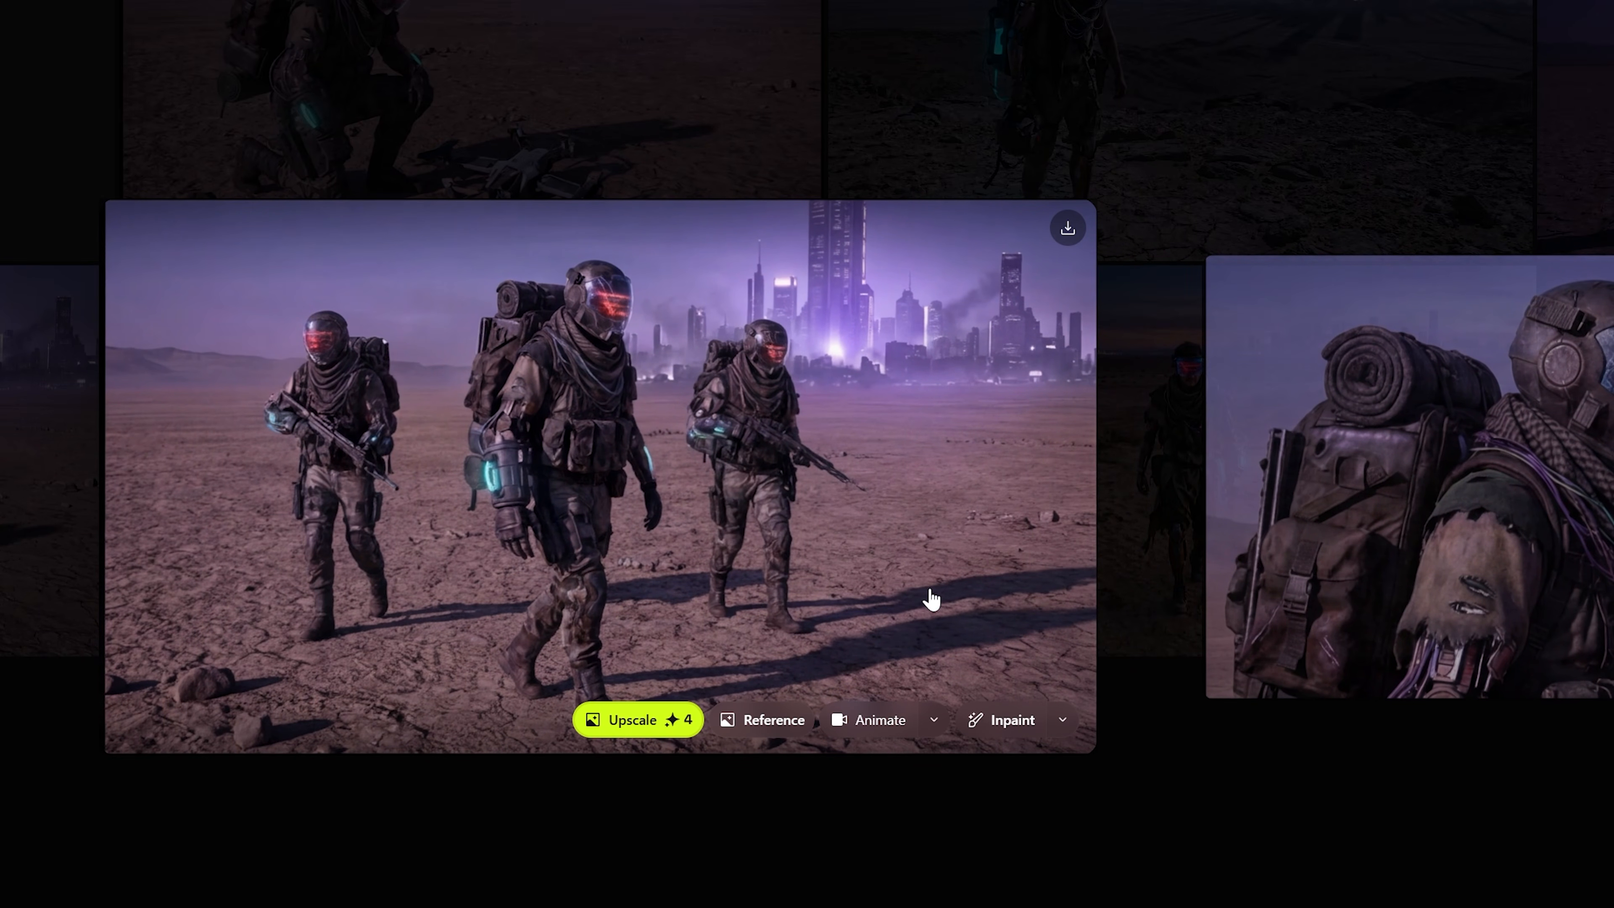
key(Right)
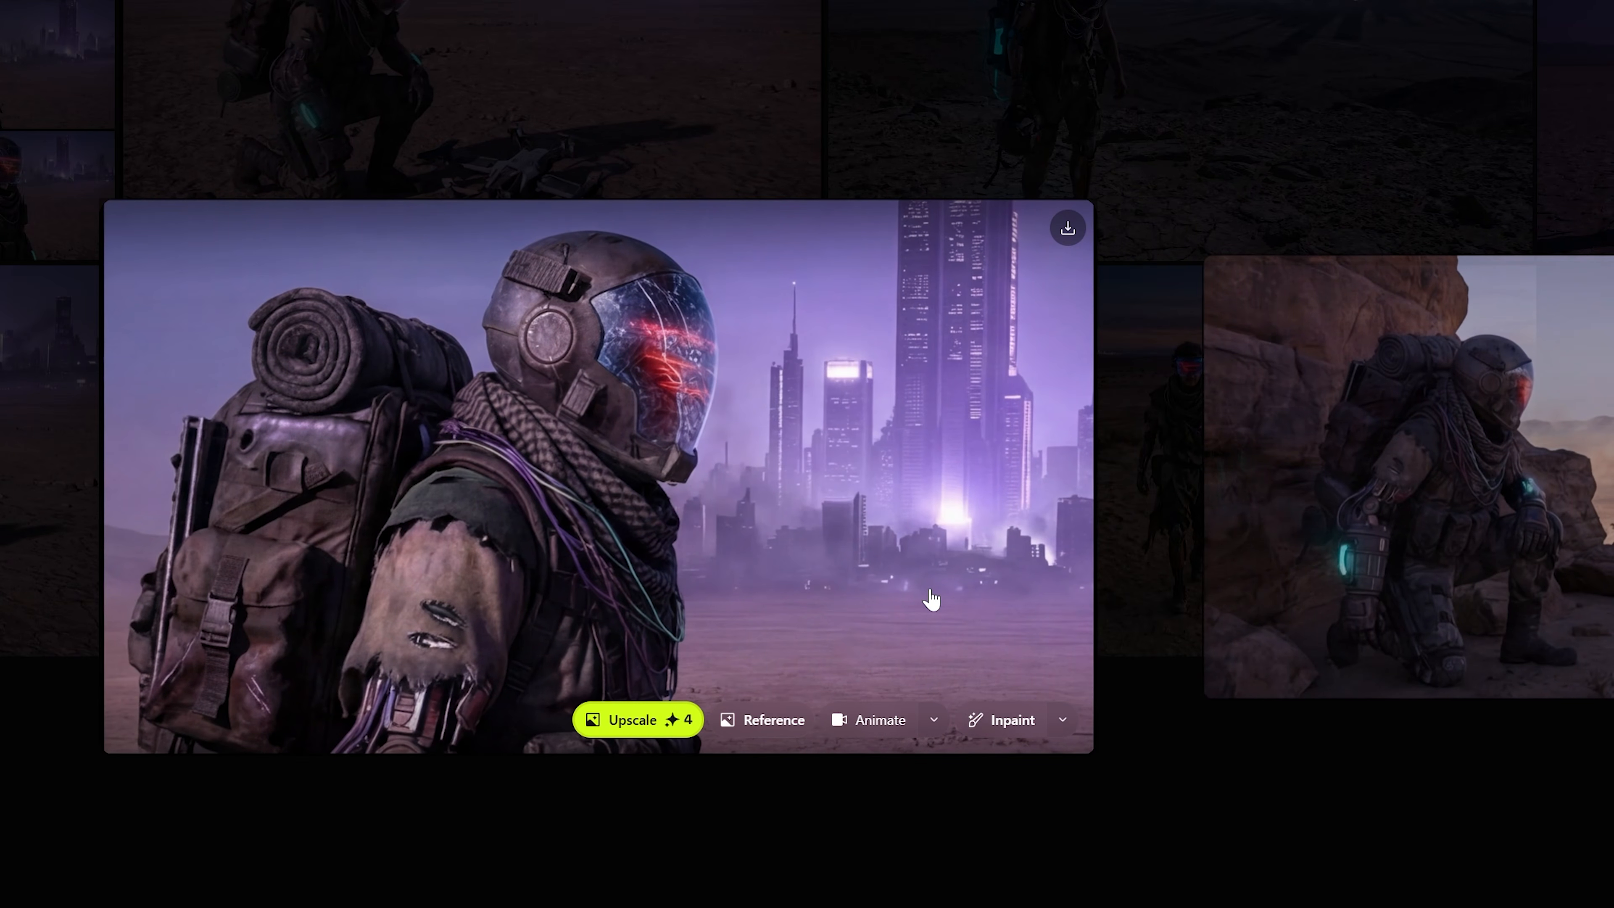
key(Right)
key(Right)
key(Right)
key(Right)
key(Left)
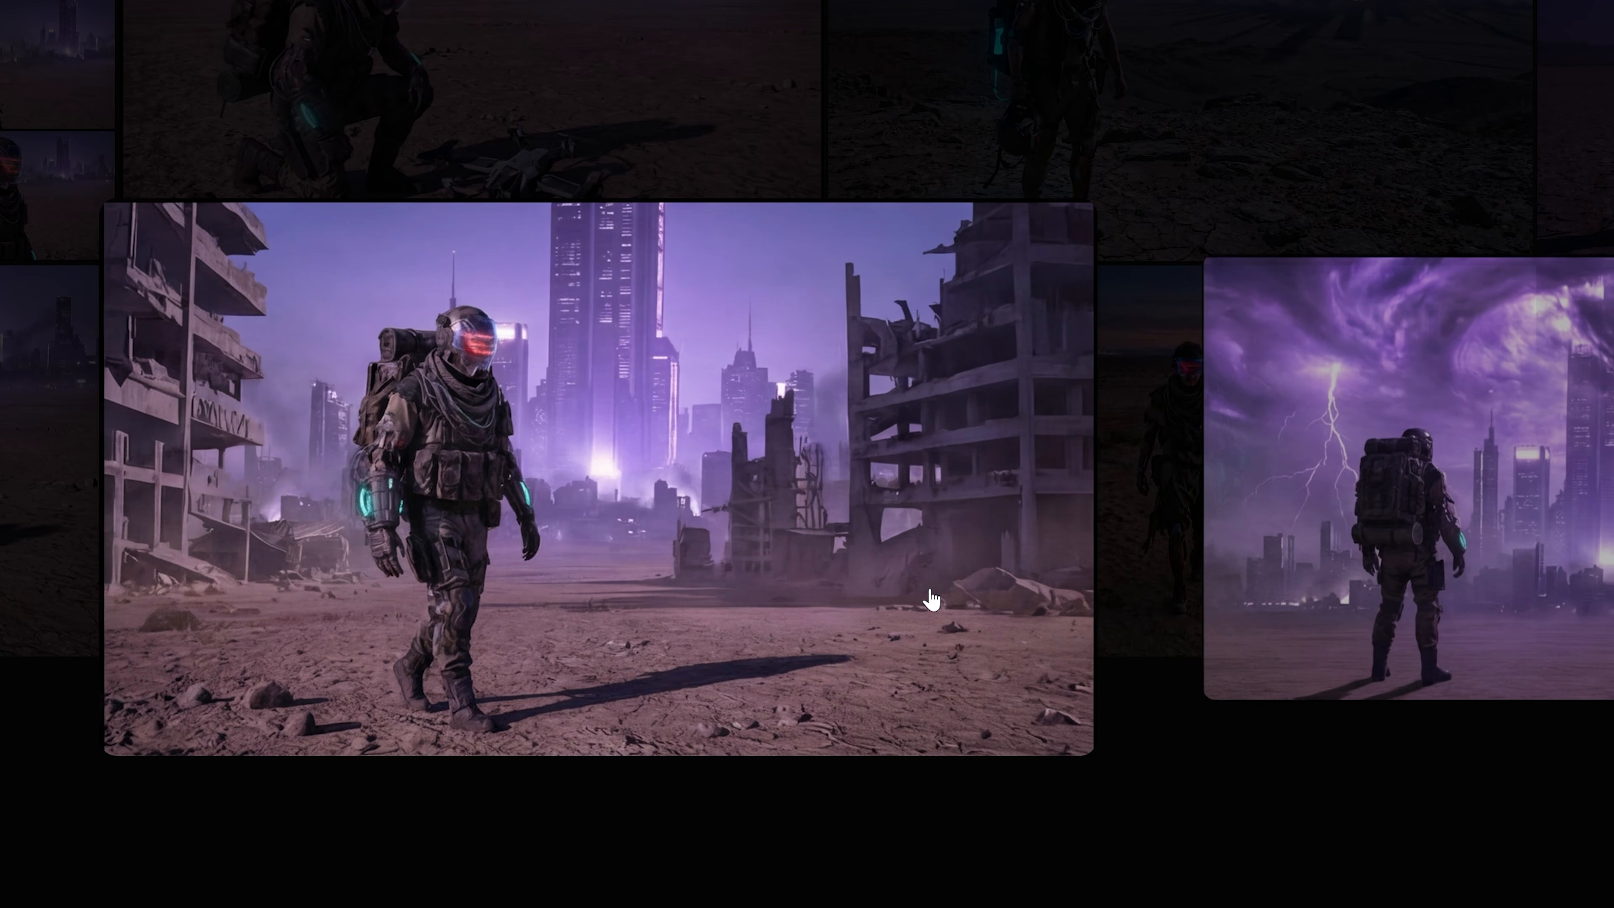
mouse_move(770, 601)
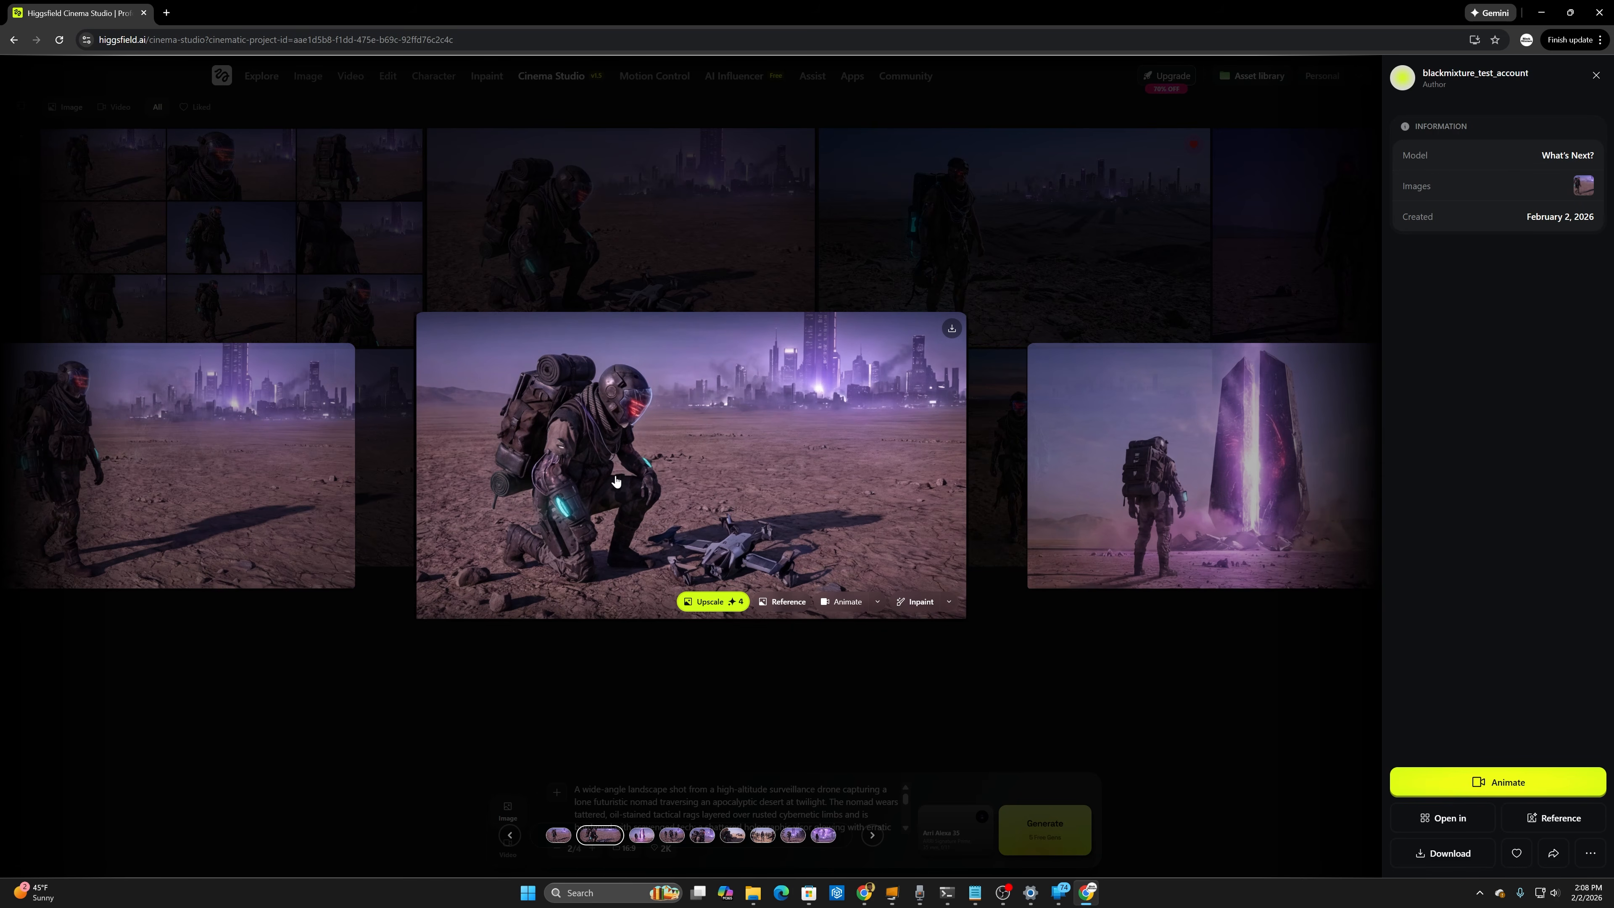
click(615, 481)
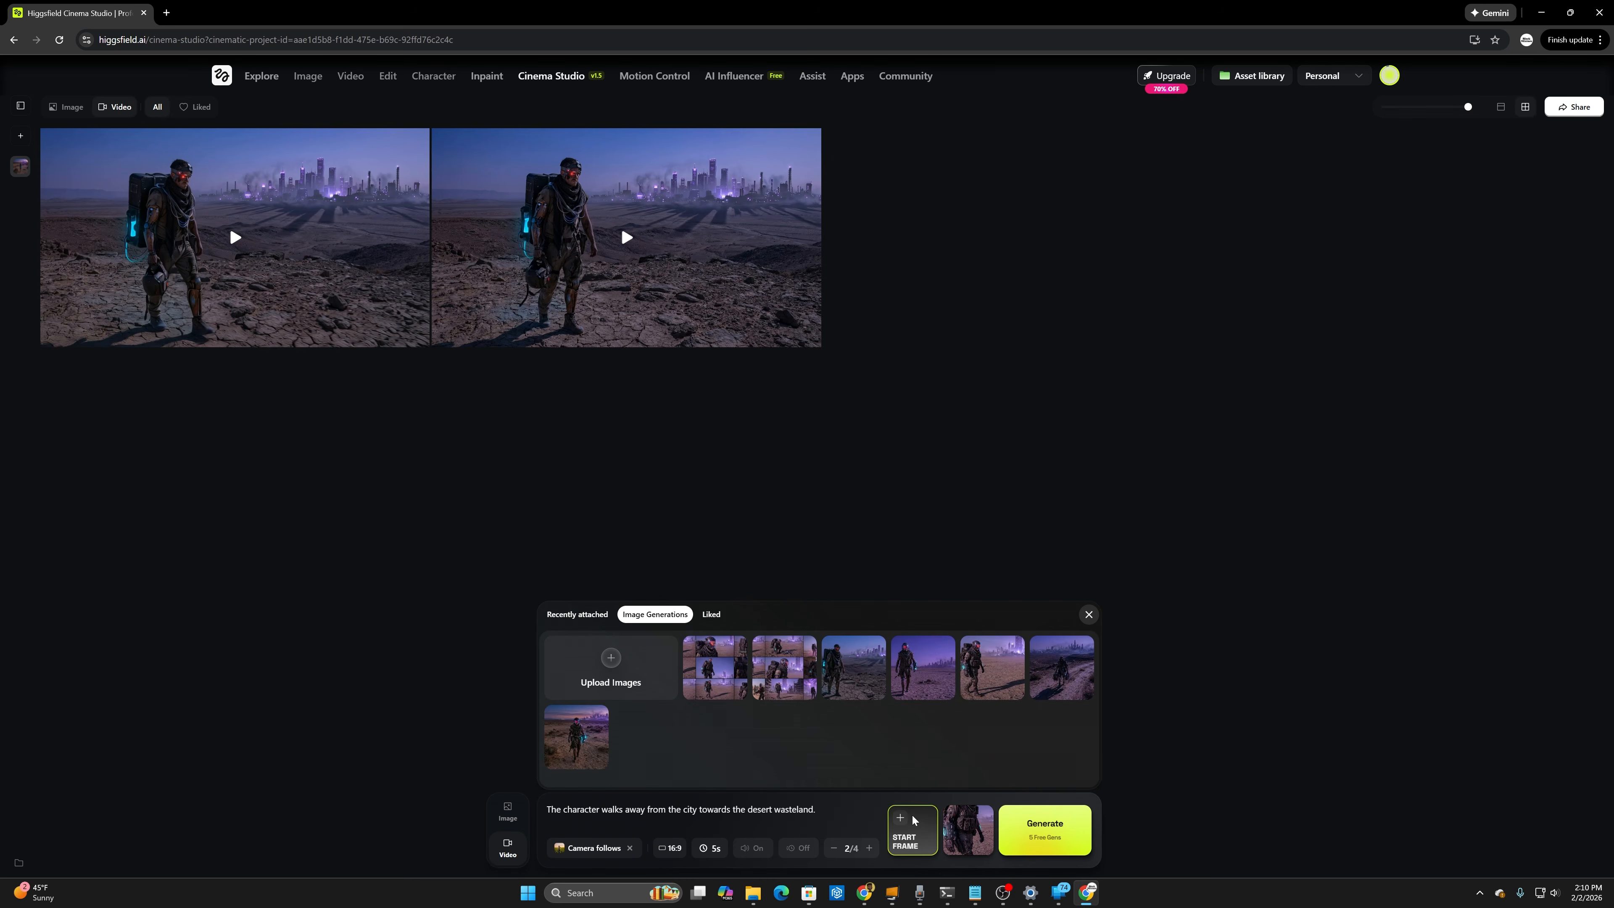
Step: Make the close-up of the cybernetic arm the start frame and the helmeted nomad walking with a long shadow the end frame, and generate the videos
click(914, 819)
drag(629, 811, 831, 828)
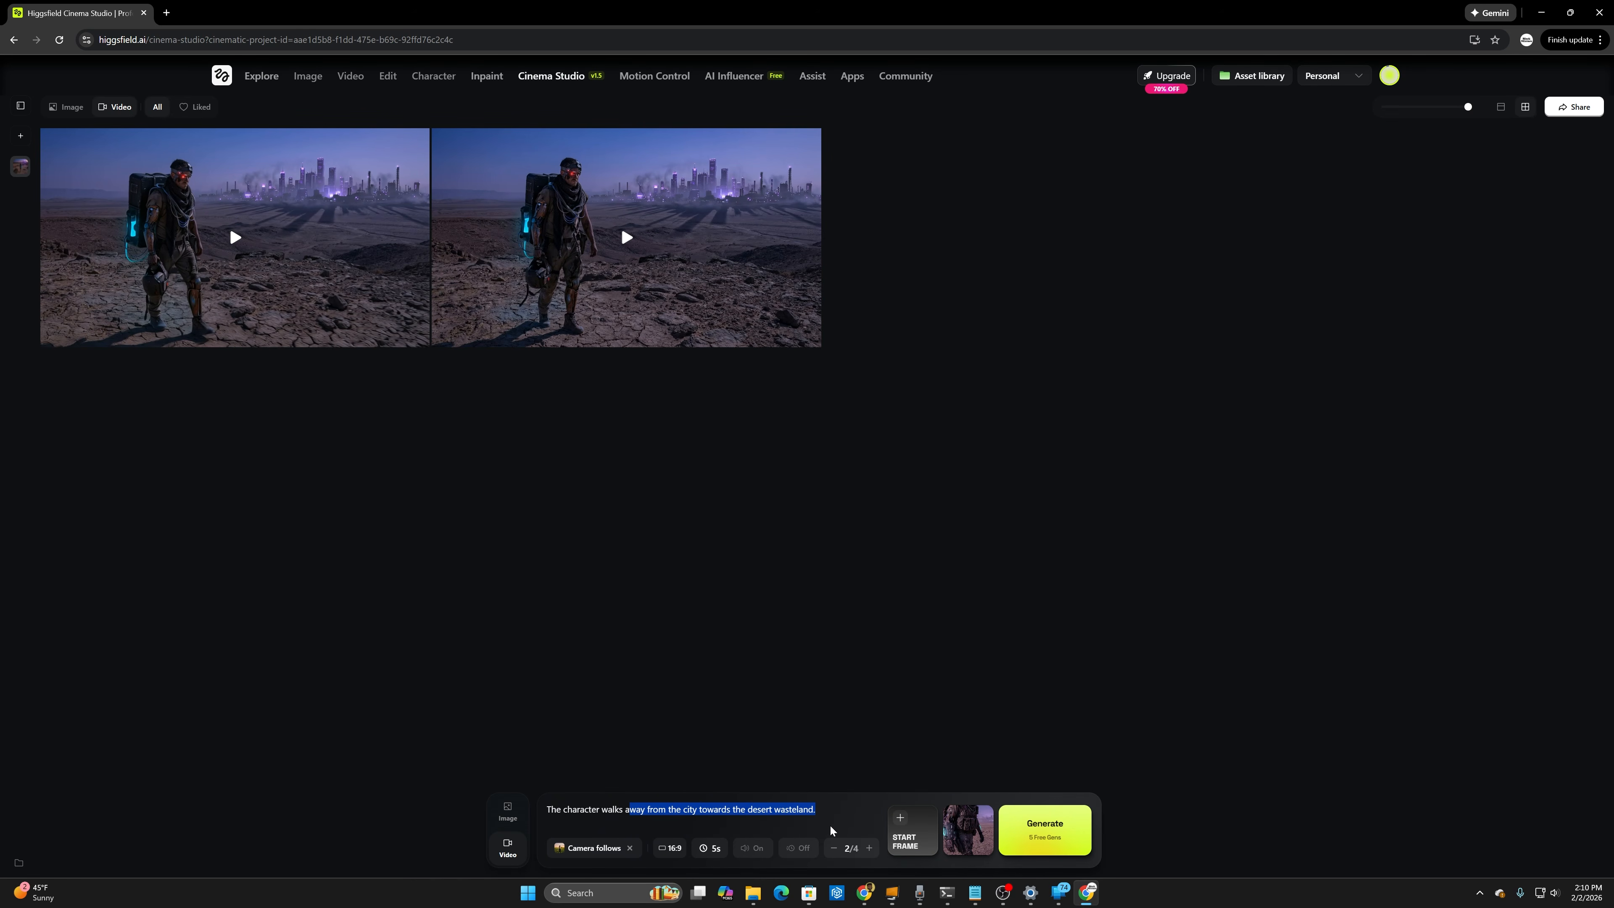
mouse_move(954, 842)
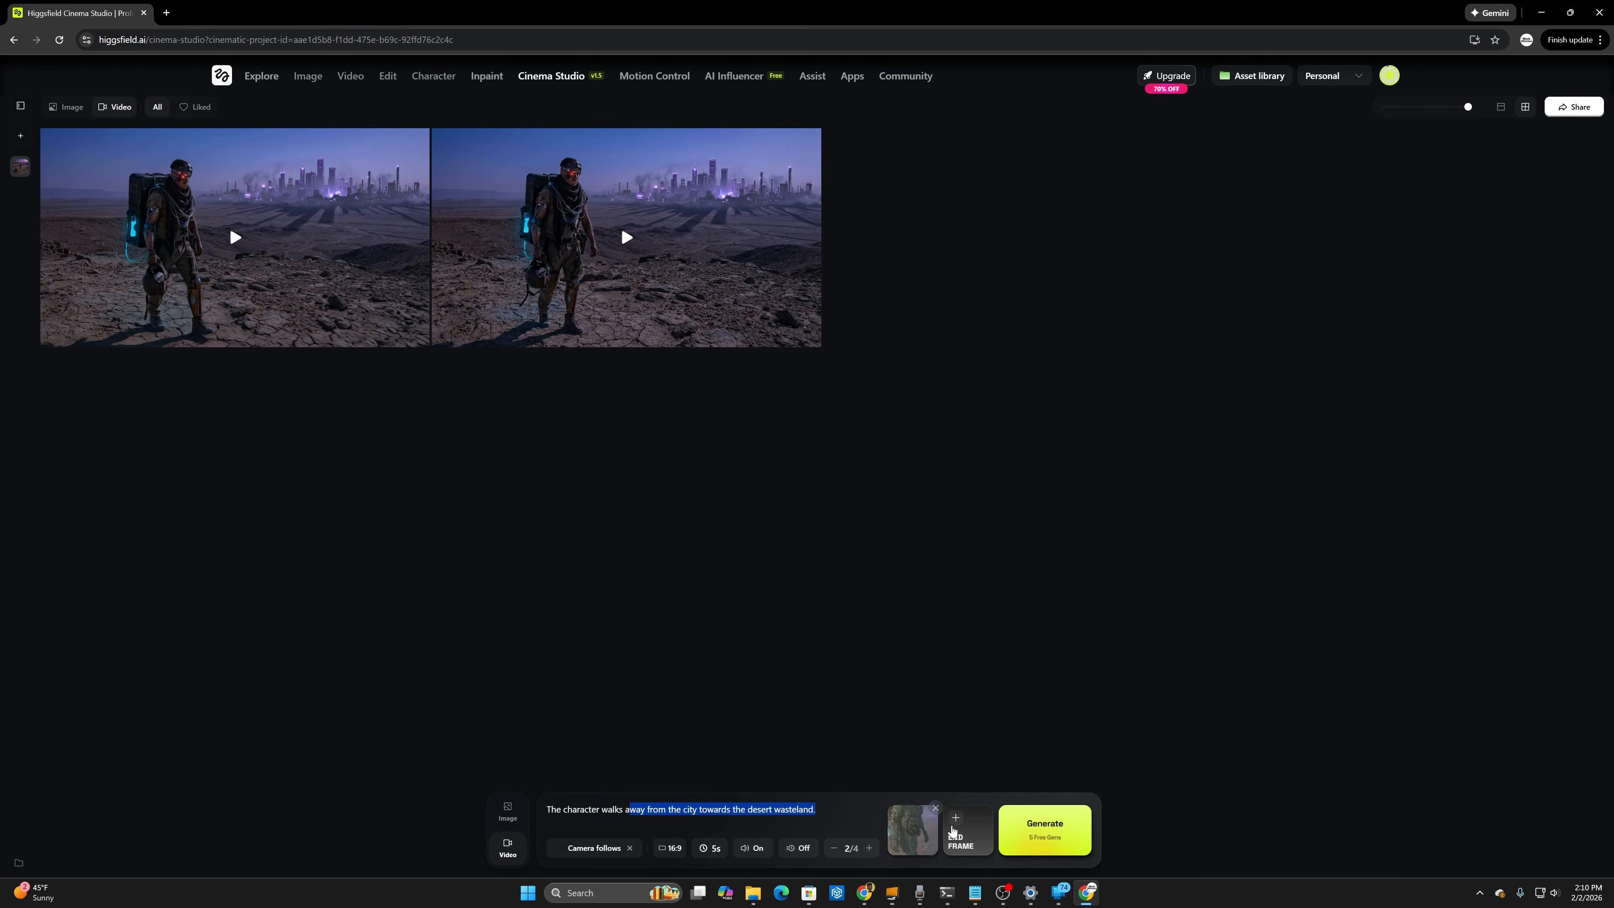
click(928, 854)
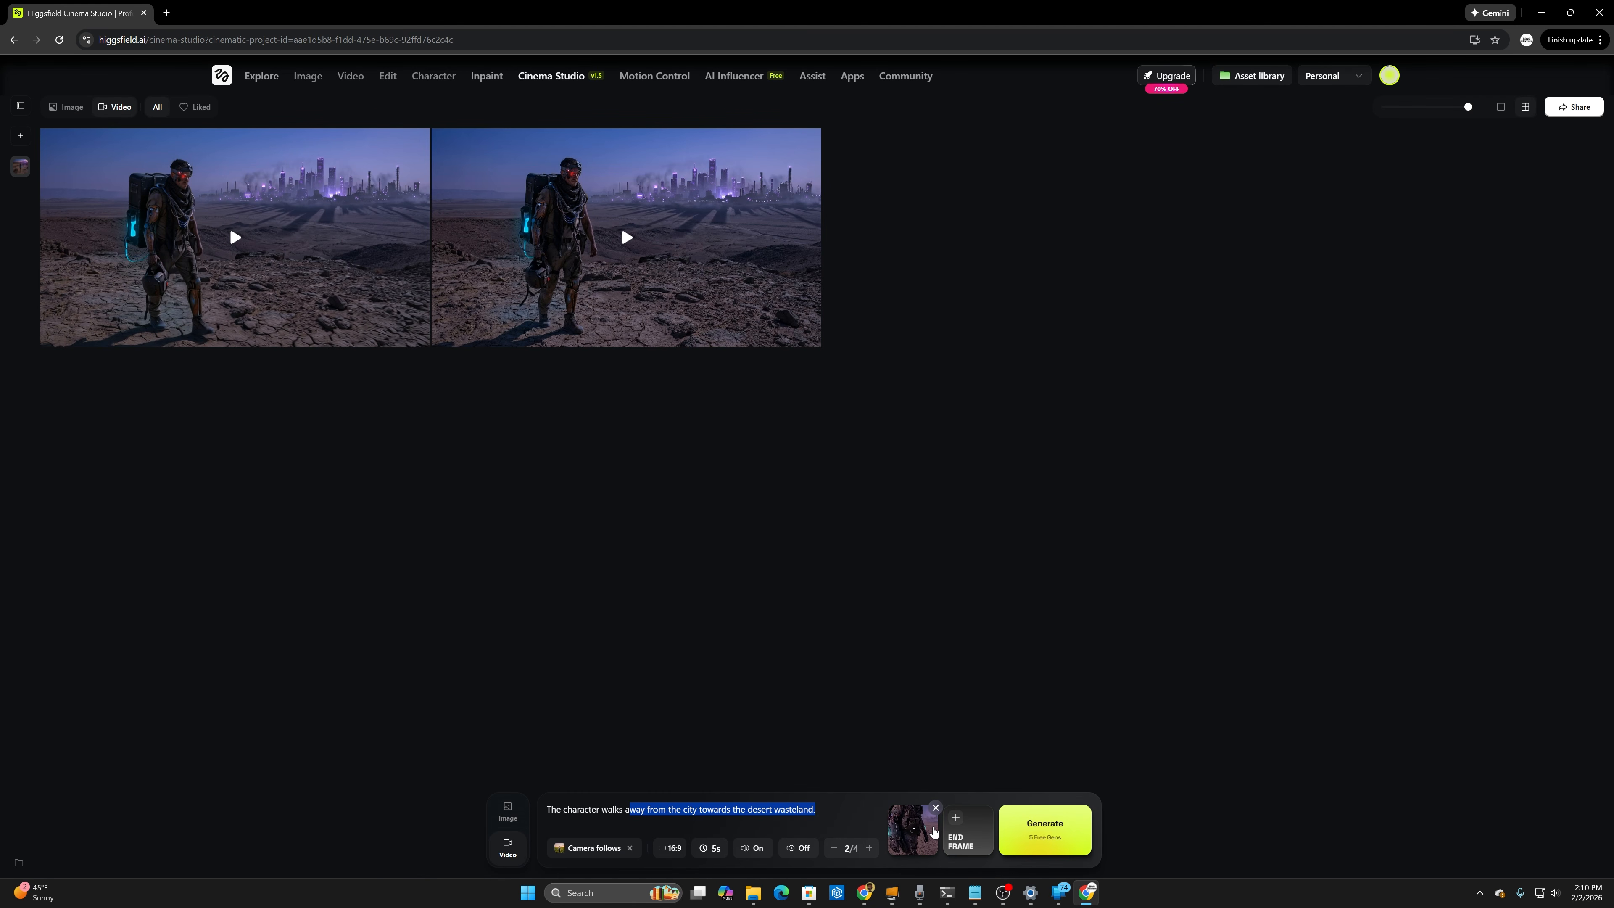
click(955, 840)
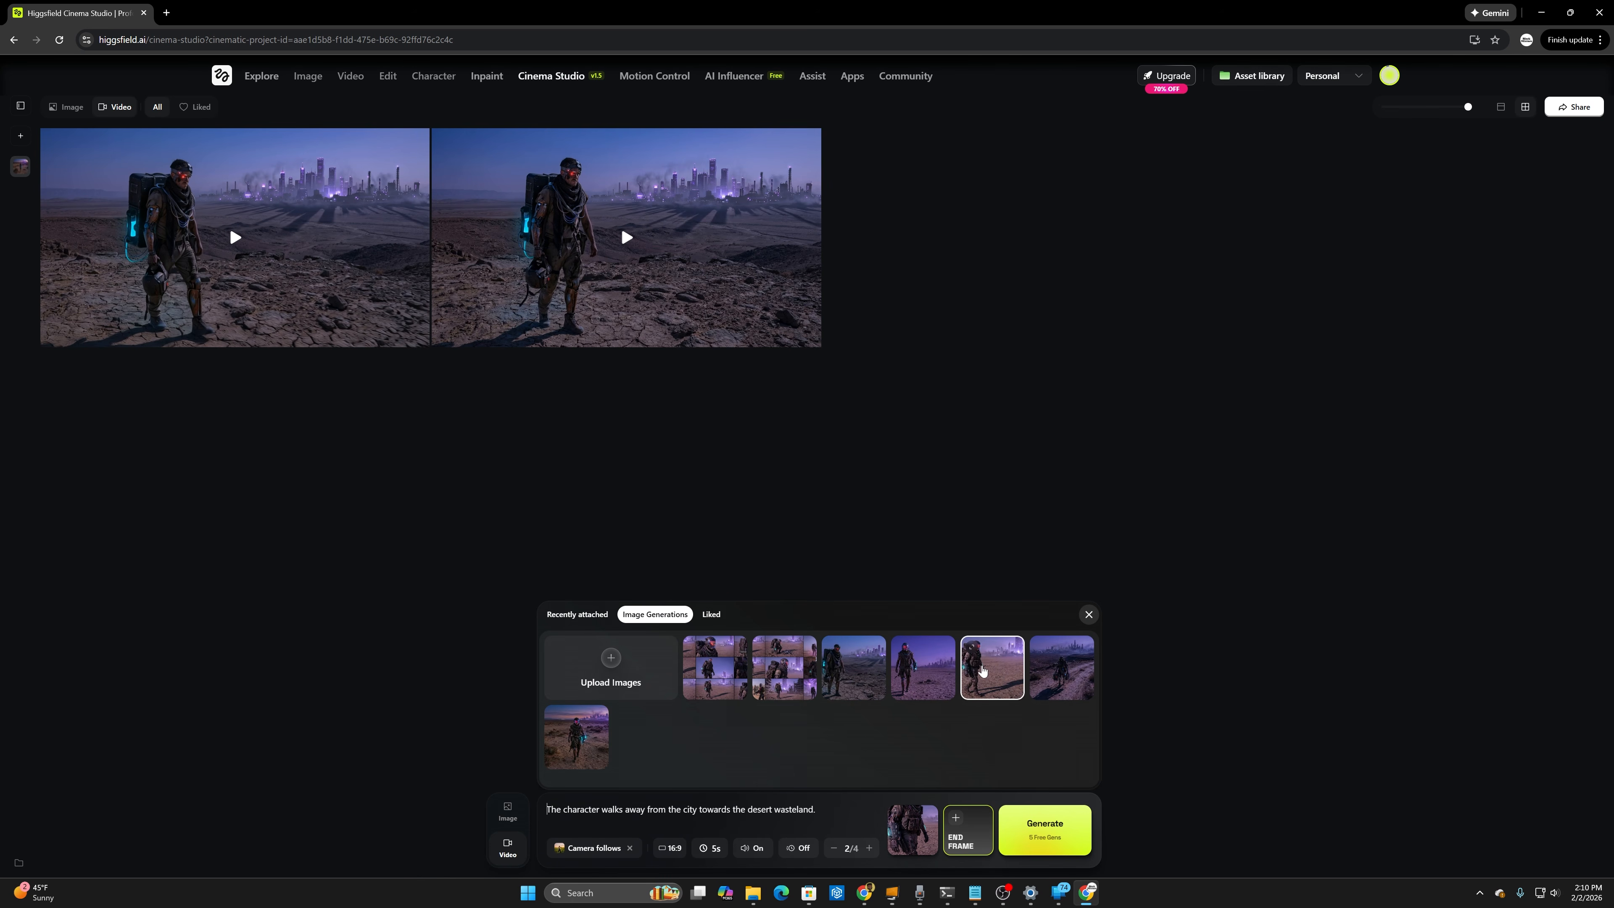
click(987, 675)
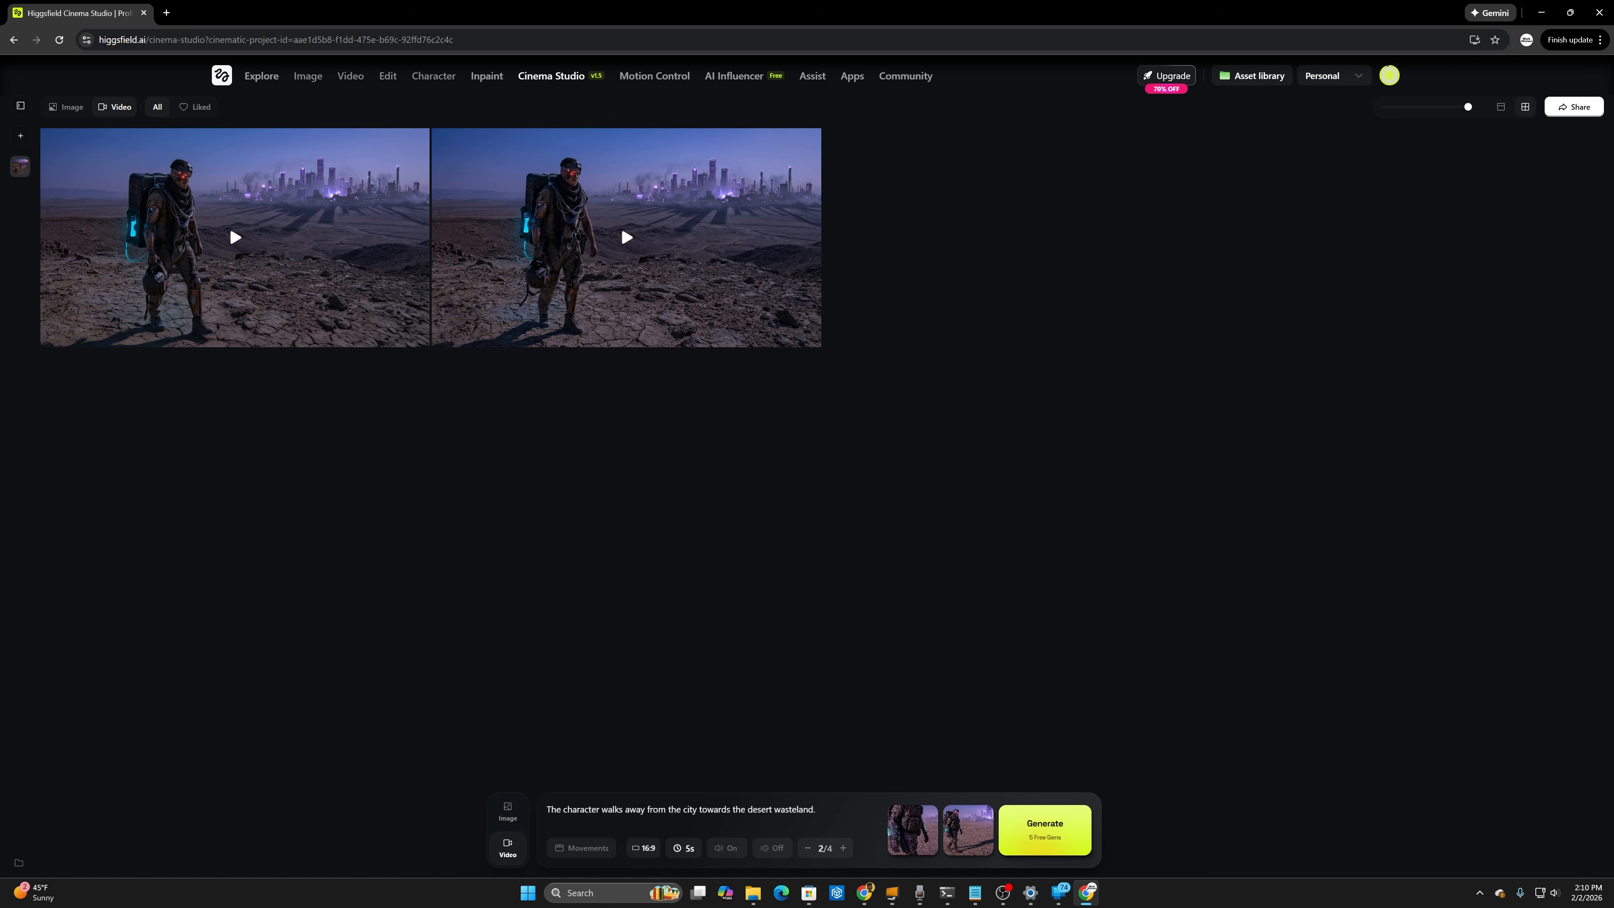
click(1031, 827)
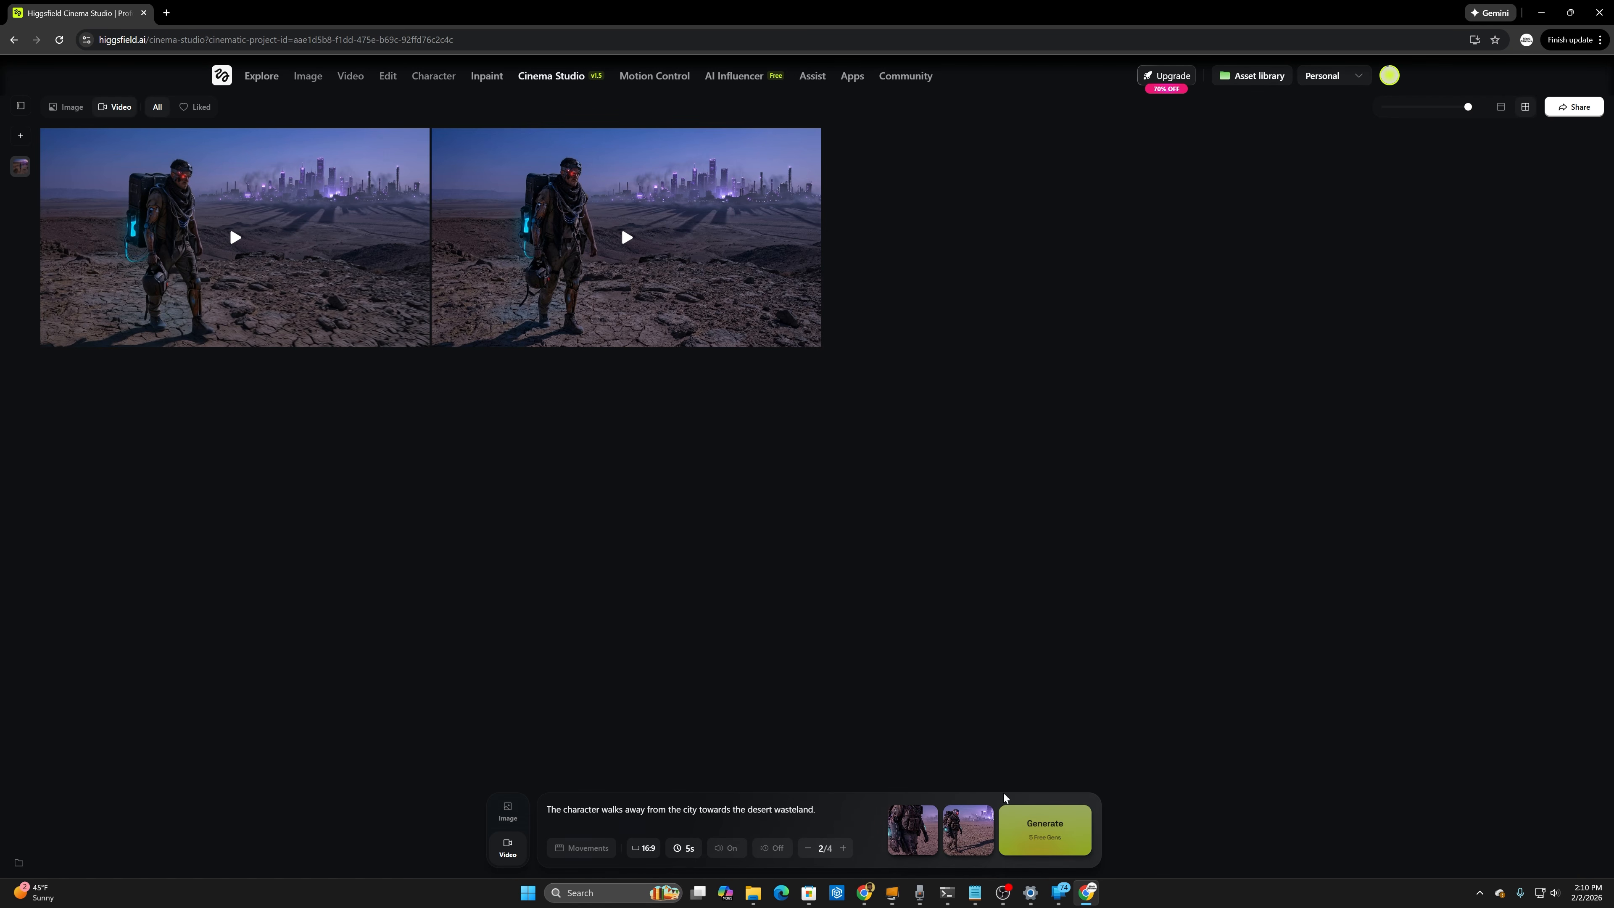
Step: Animate the helmet close-up from the Shots grid as the end frame, with the walking nomad as the start frame, and generate the videos
click(66, 107)
click(328, 261)
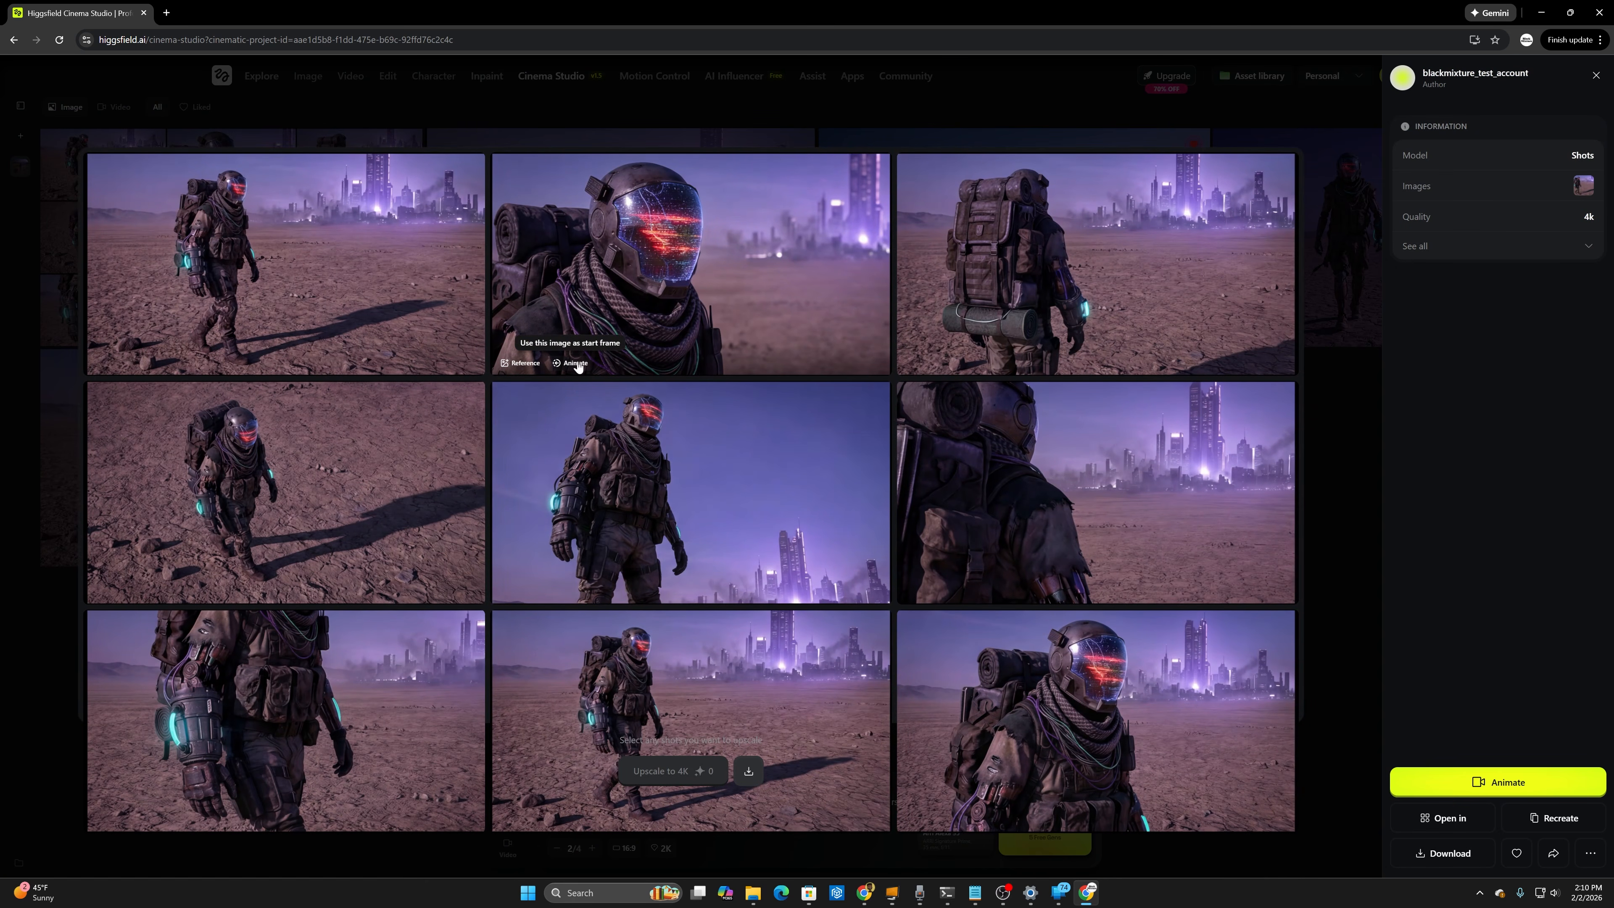
click(1513, 786)
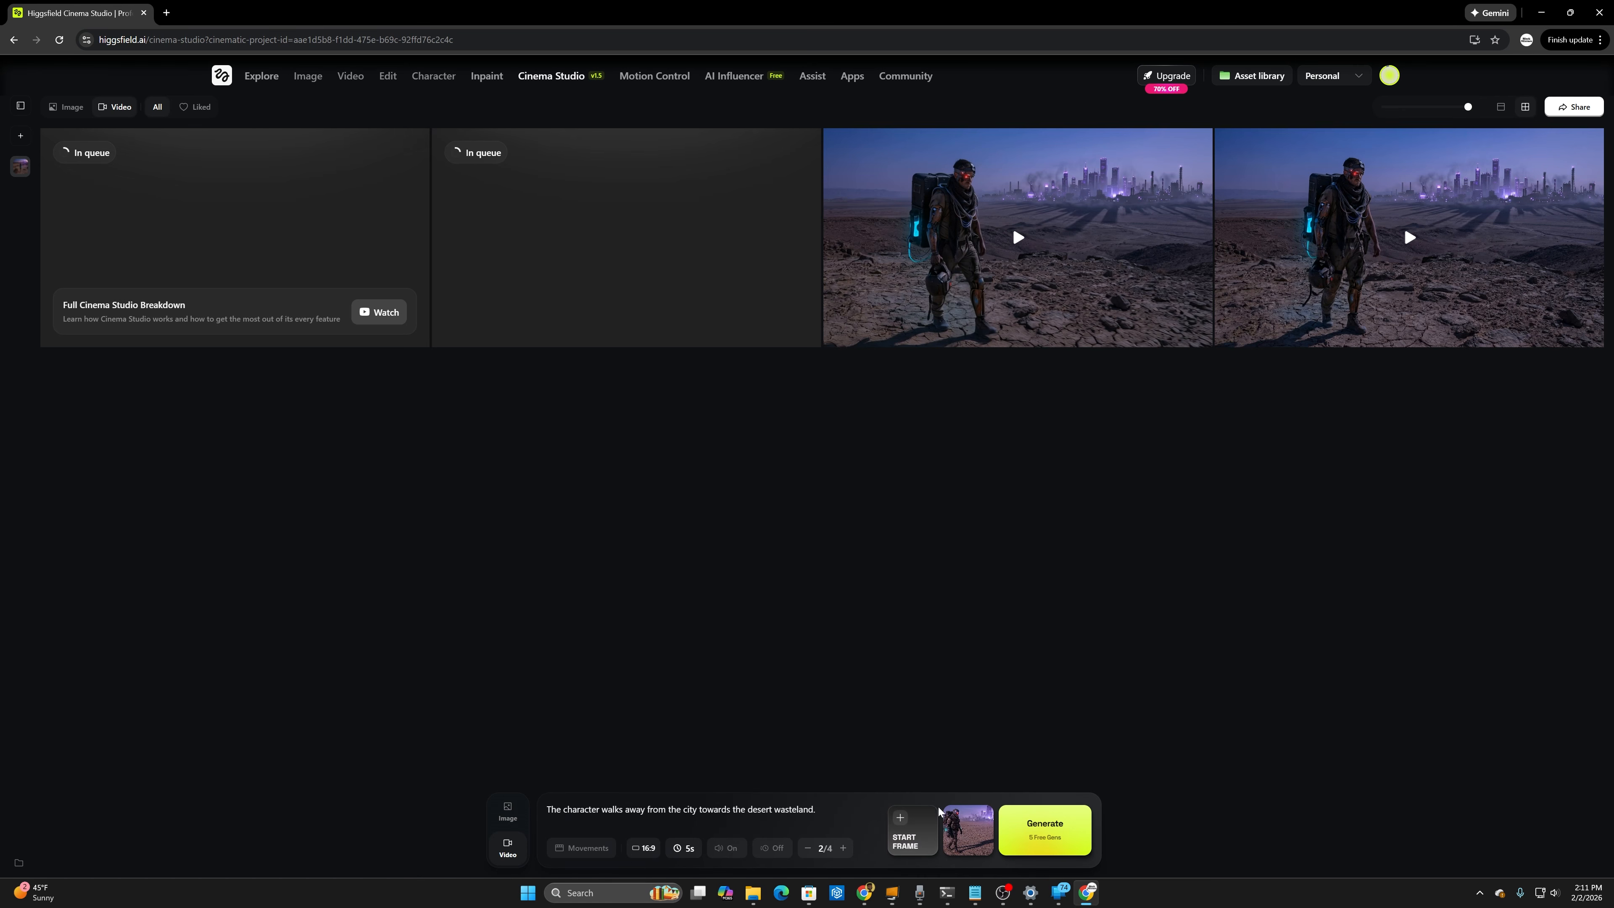
drag(920, 833, 969, 836)
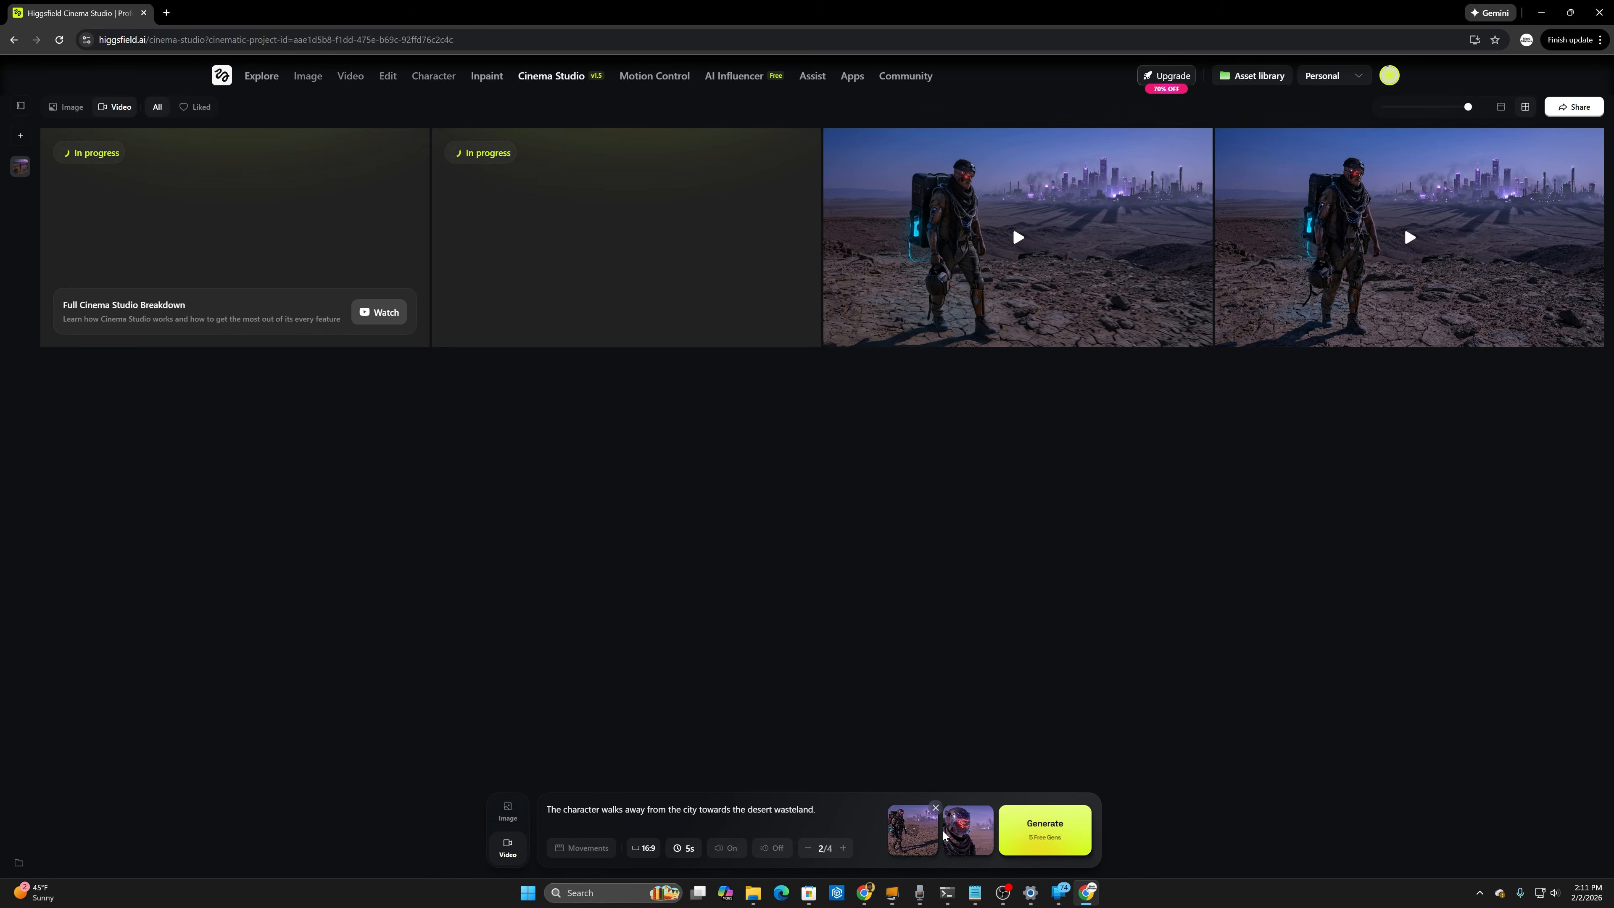
click(1056, 839)
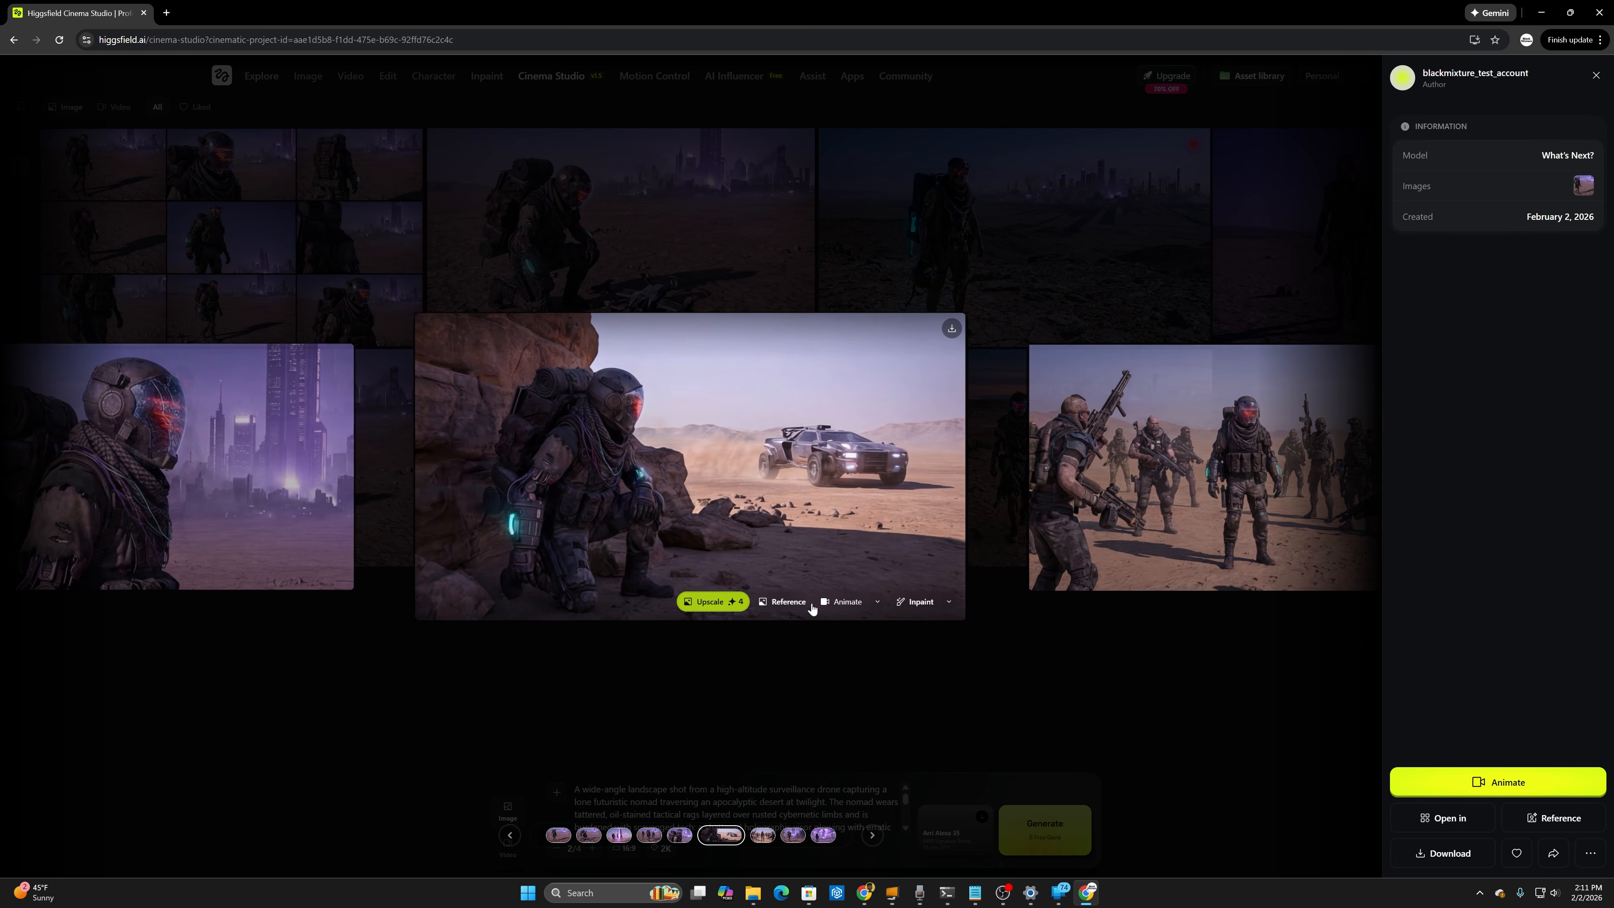
Step: Upscale the What's Next? shot of the nomad crouching by the rocks and use it as end frame, with the walking nomad as start frame
click(723, 604)
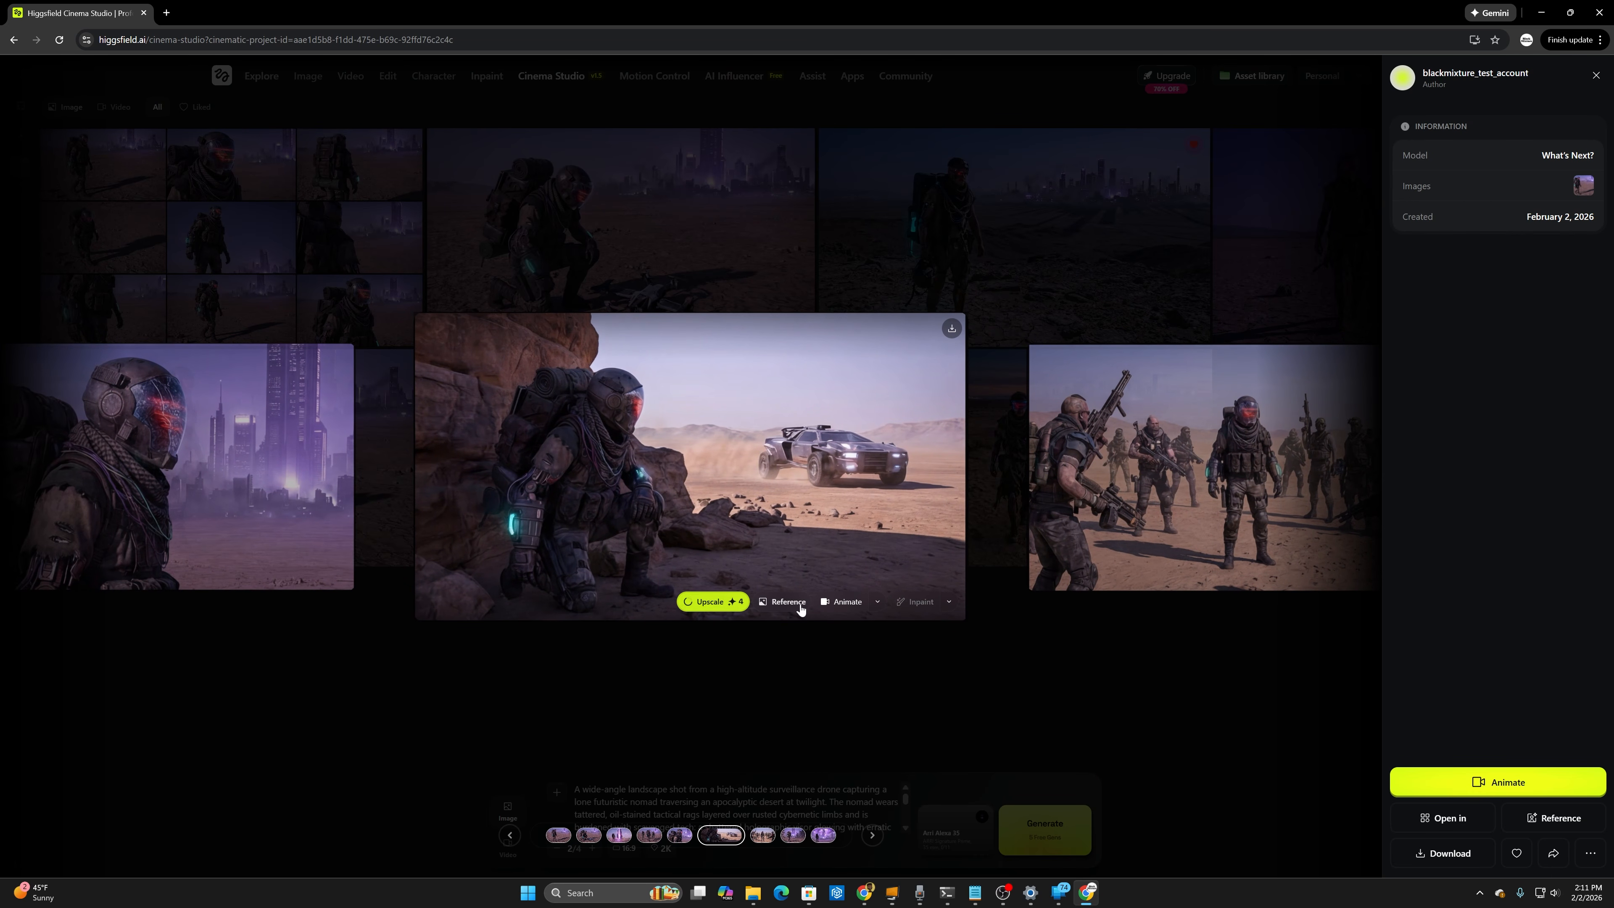
click(1078, 467)
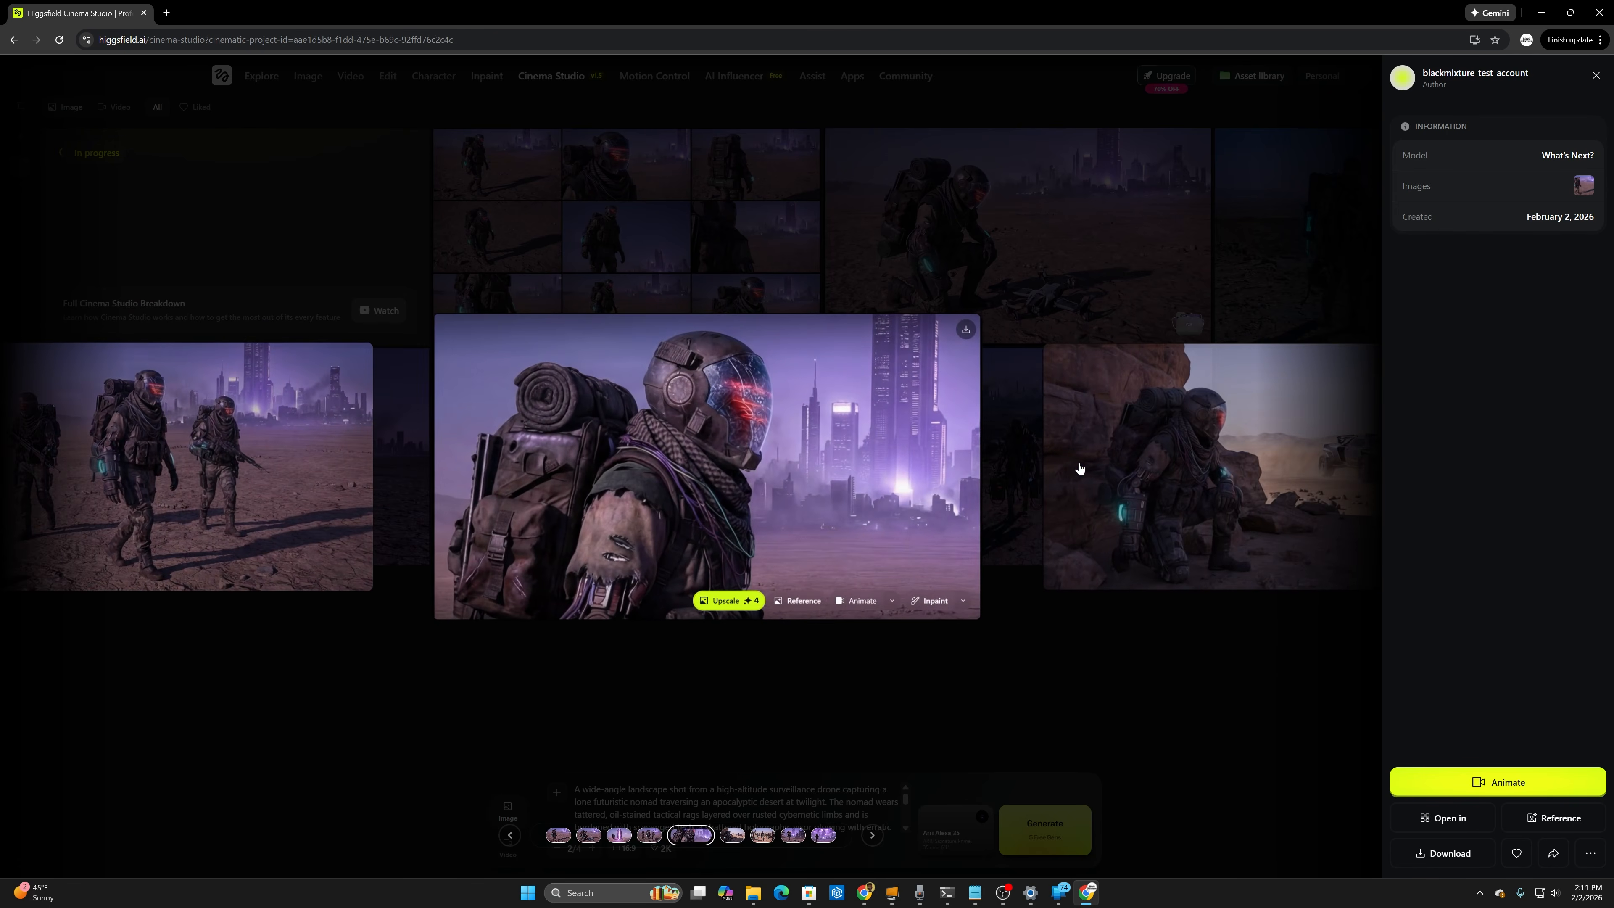
click(1079, 468)
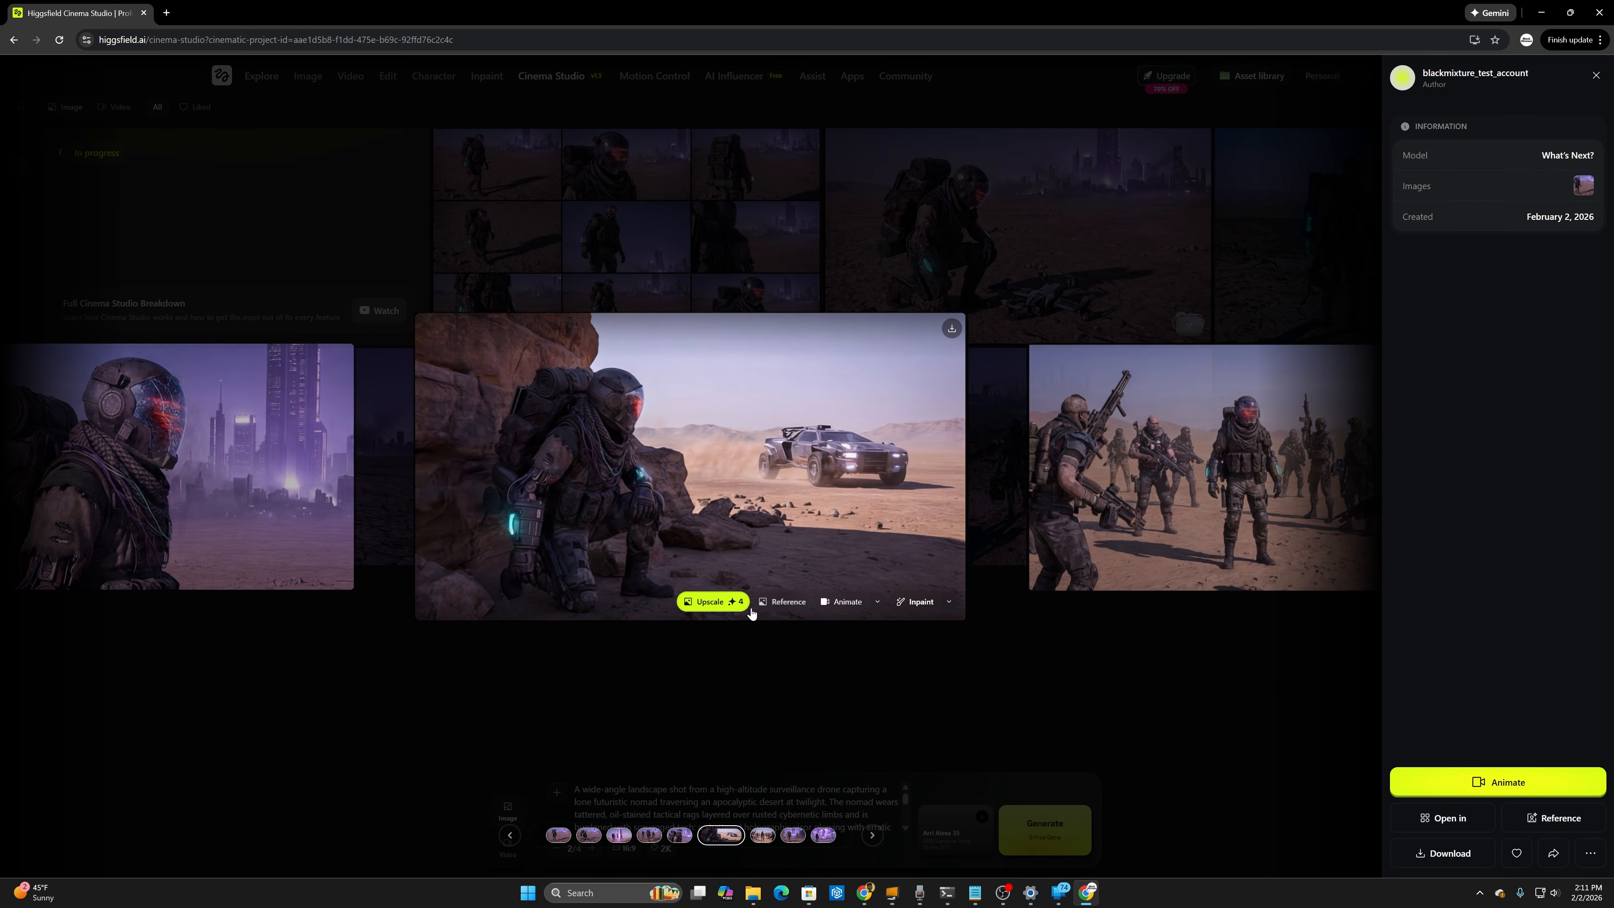
click(921, 831)
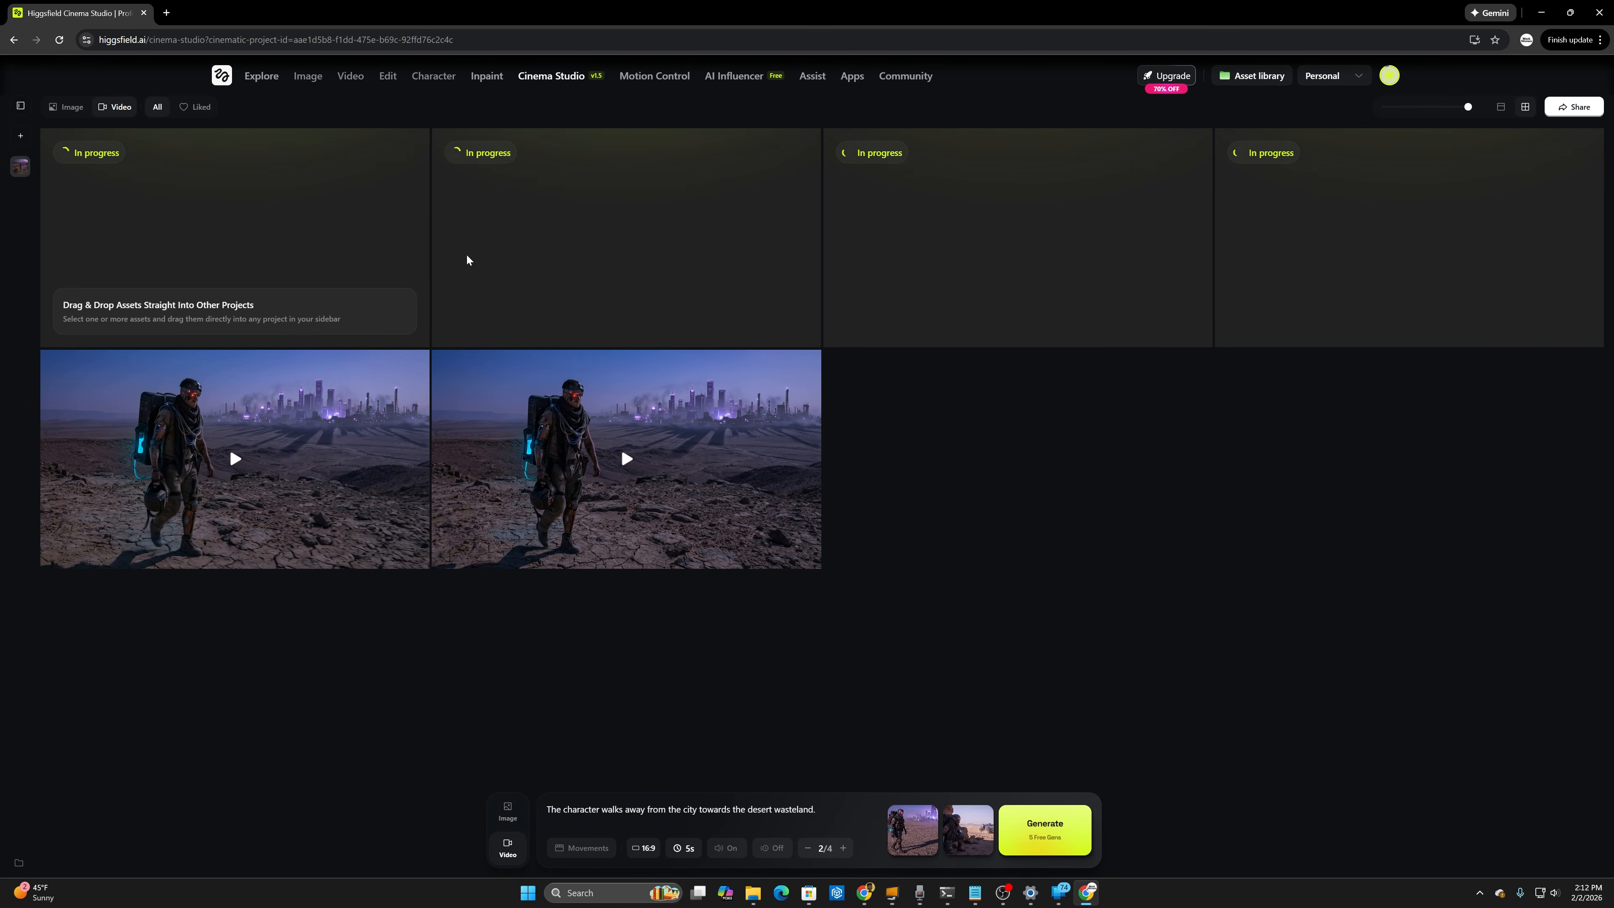
Step: Set the duration to 10s, enter the prompt "The character runs and crouches behind a rock as a vehicle approaches" and generate the videos
drag(816, 809, 591, 810)
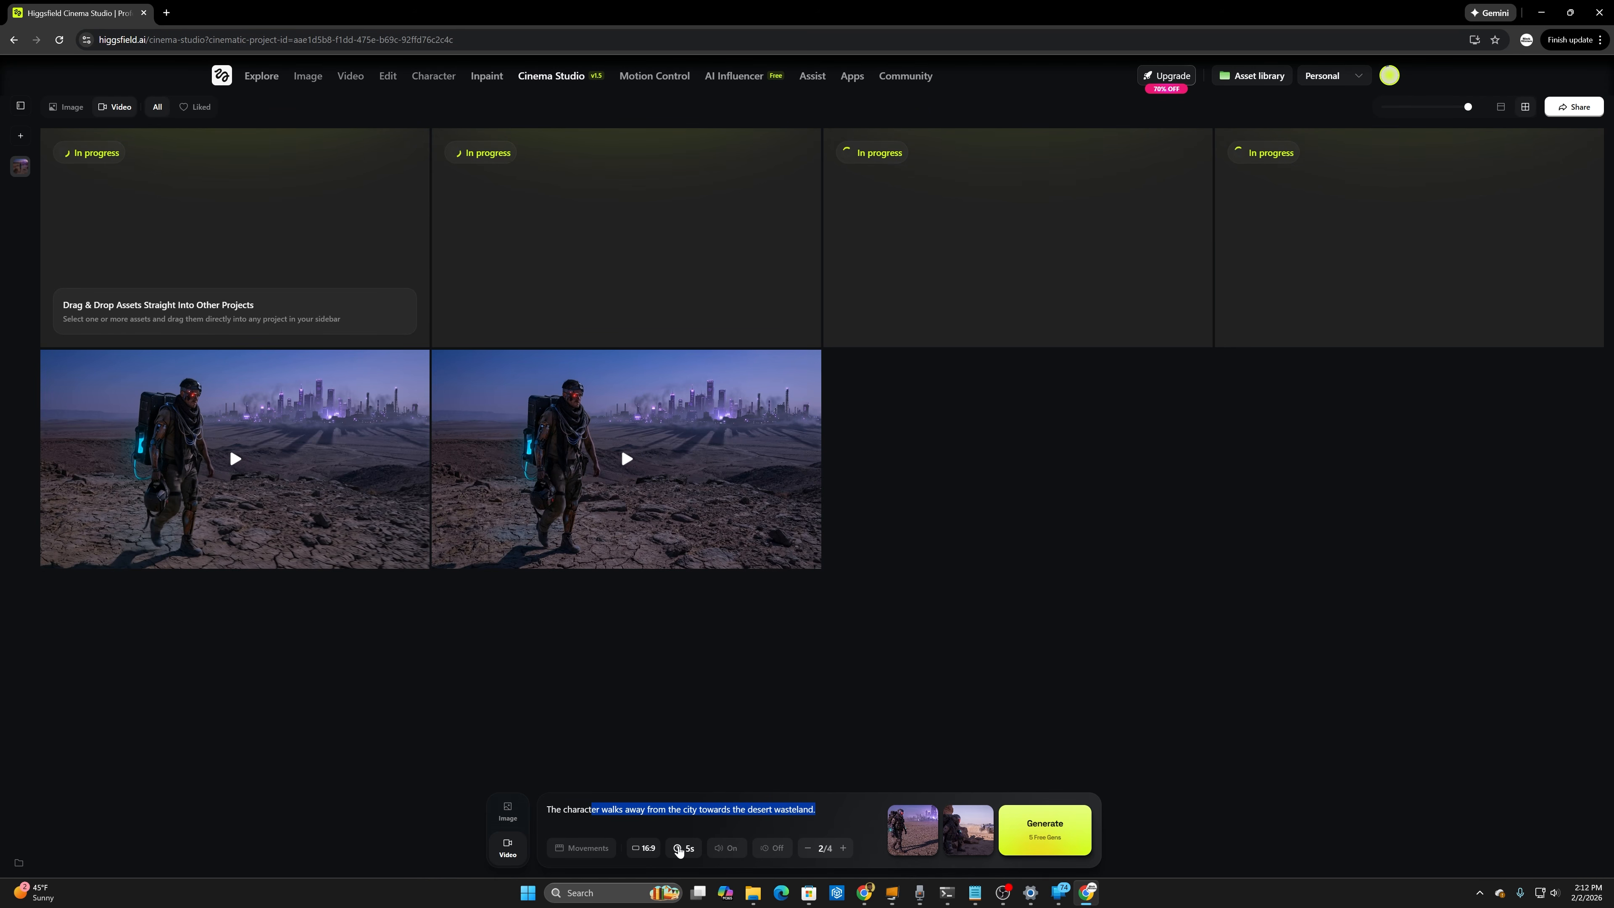
click(679, 850)
click(673, 816)
drag(815, 810, 619, 809)
text(runs and crouches h)
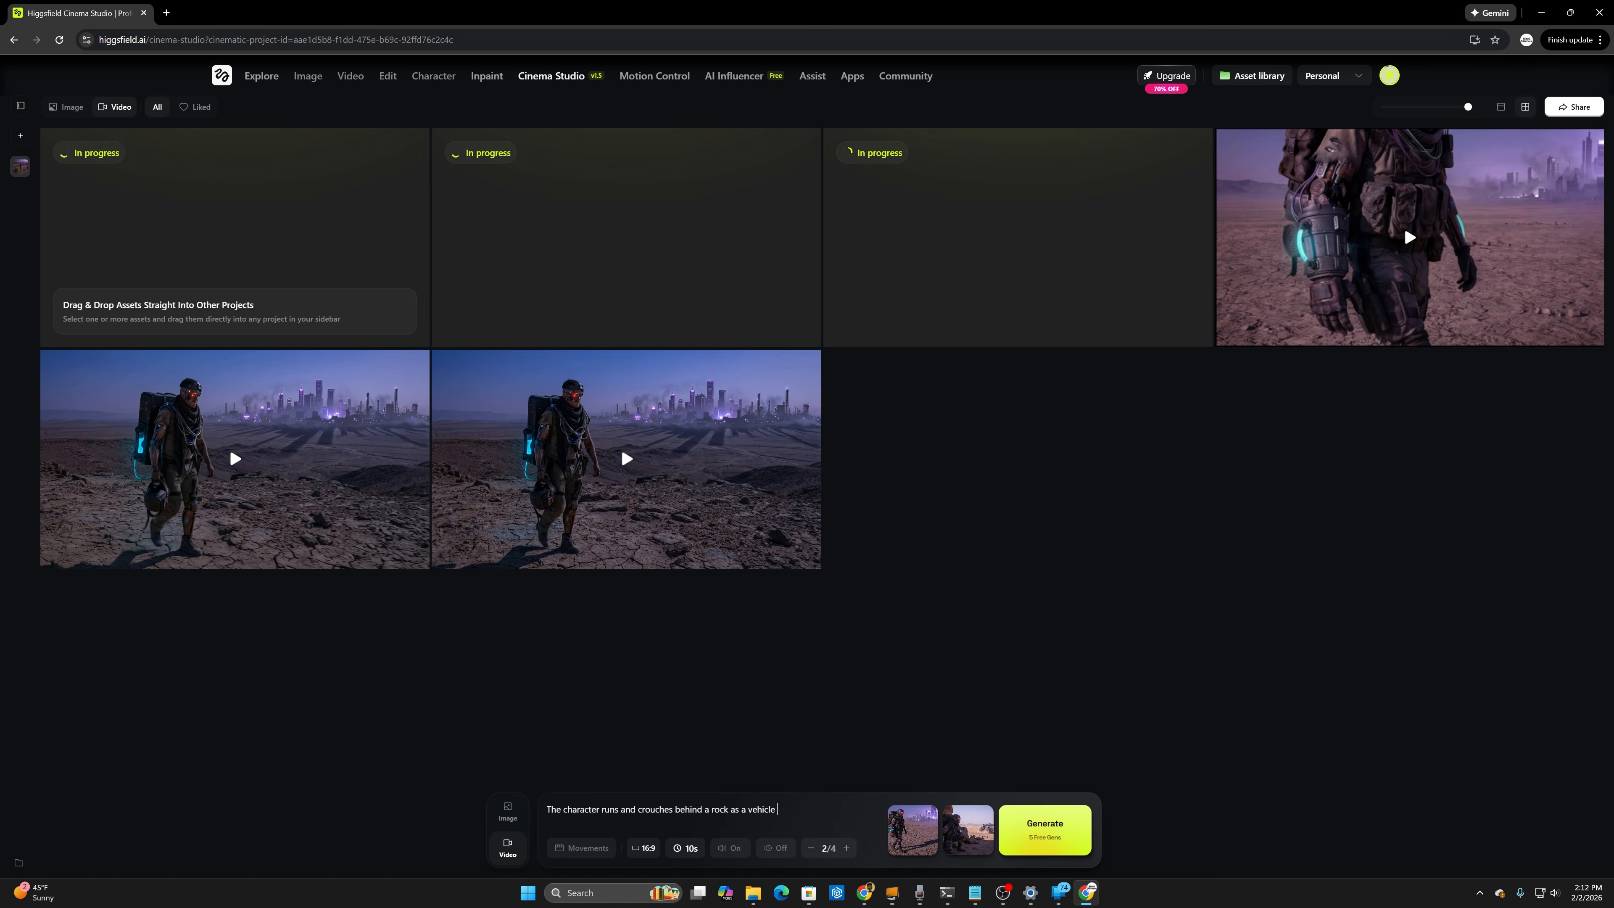
text(approaches)
key(Return)
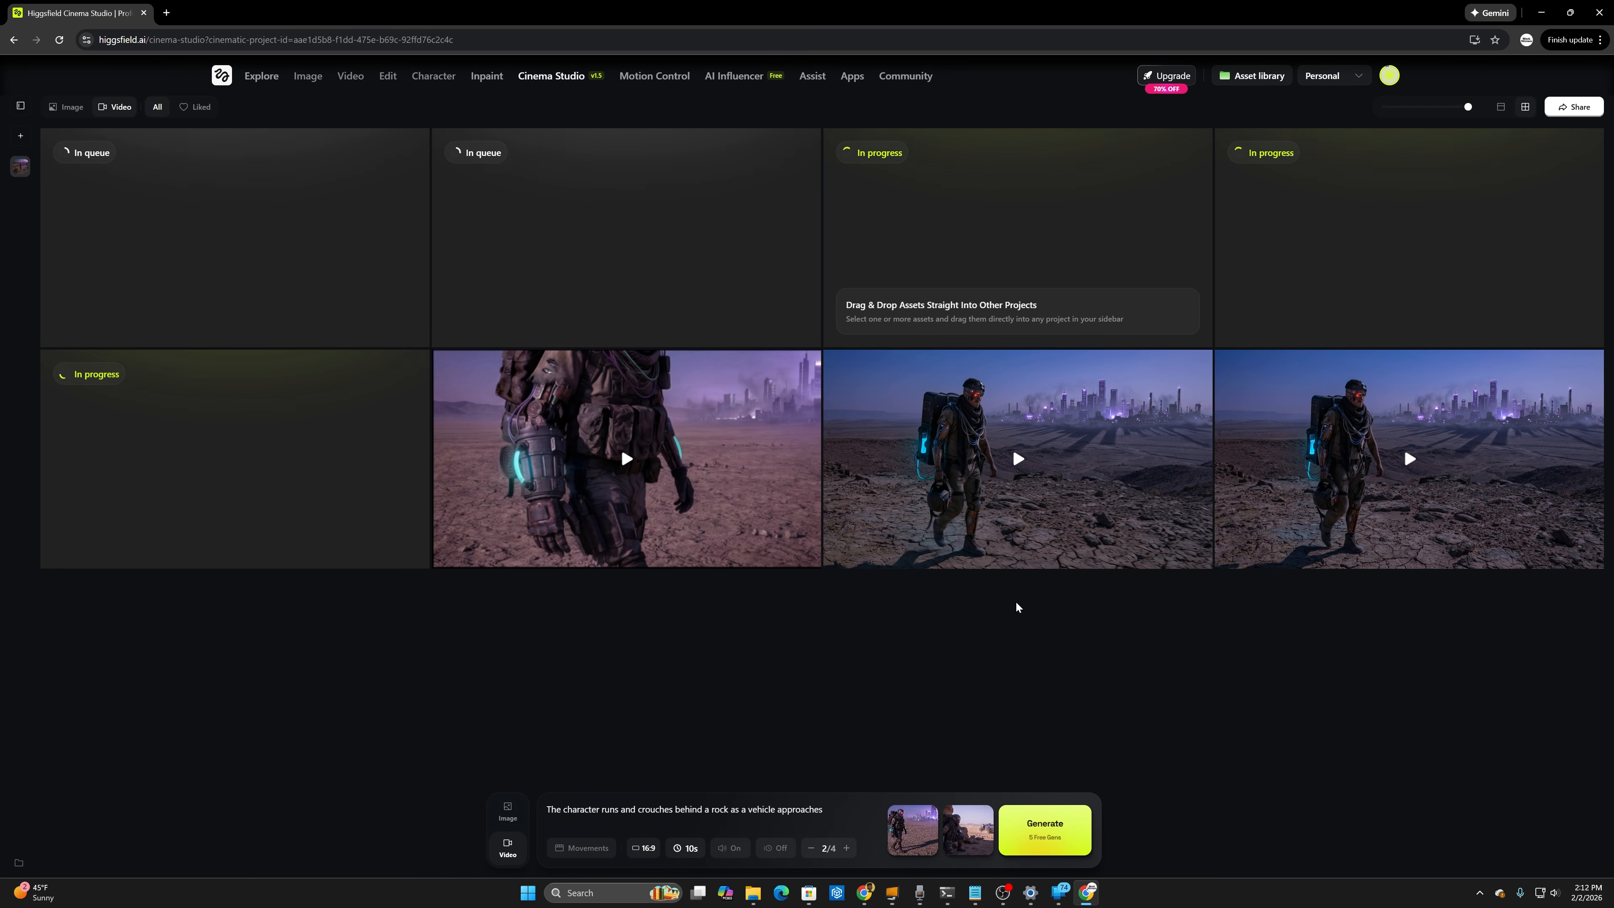
Step: Play the generated clips of the helmet close-up, the nomad walking before the blue-lit city and the cybernetic arm close-up
mouse_move(1093, 407)
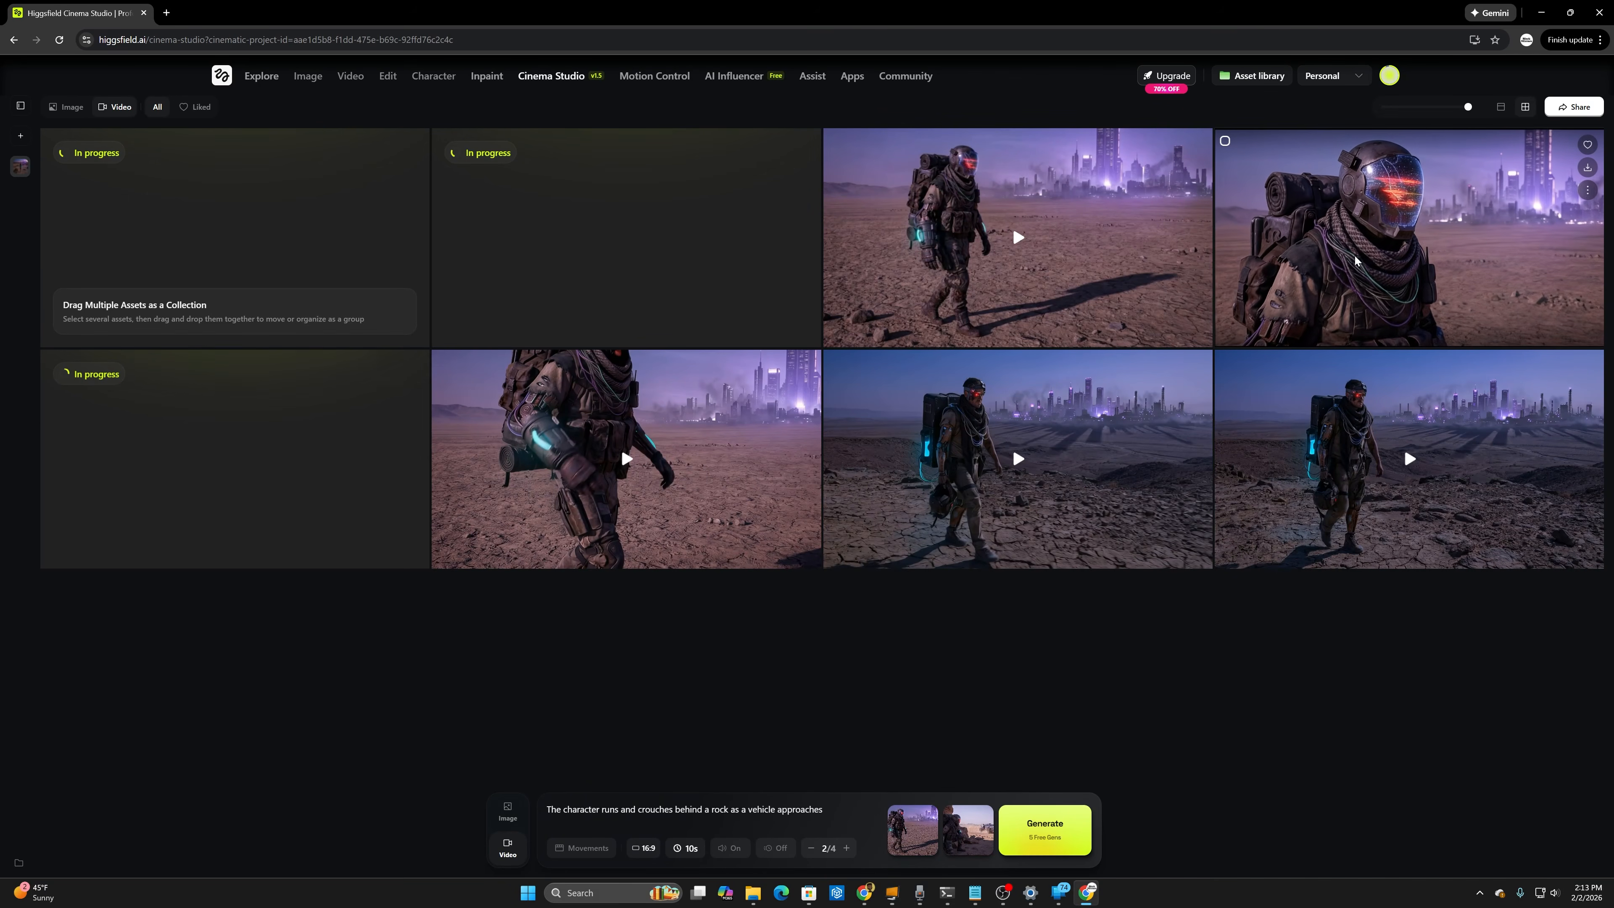
click(1355, 260)
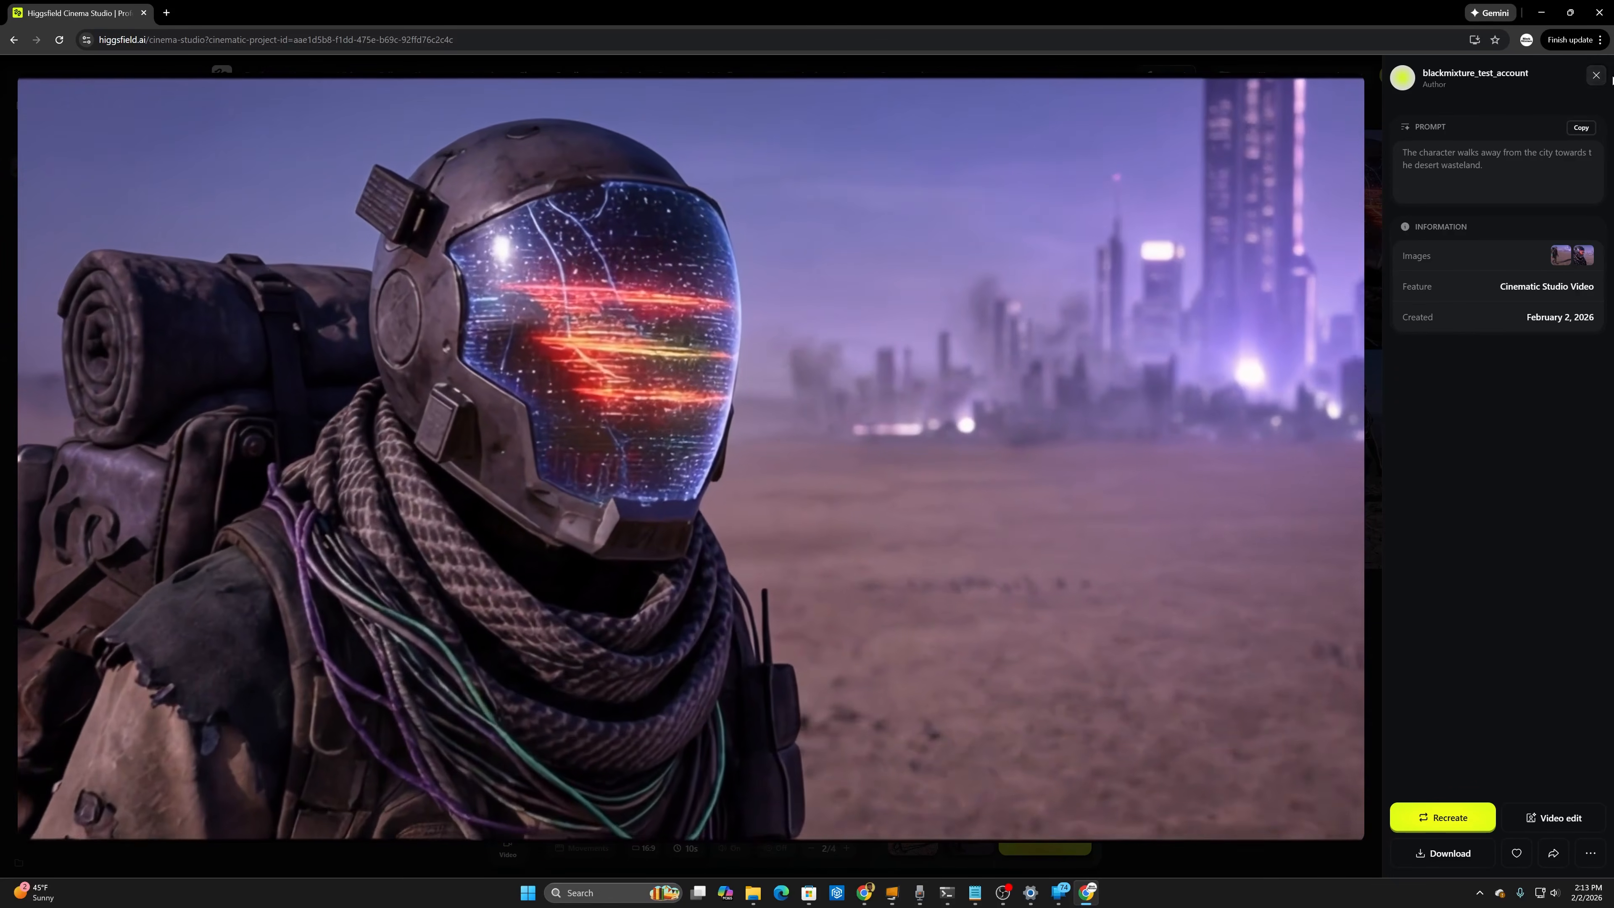
click(1596, 75)
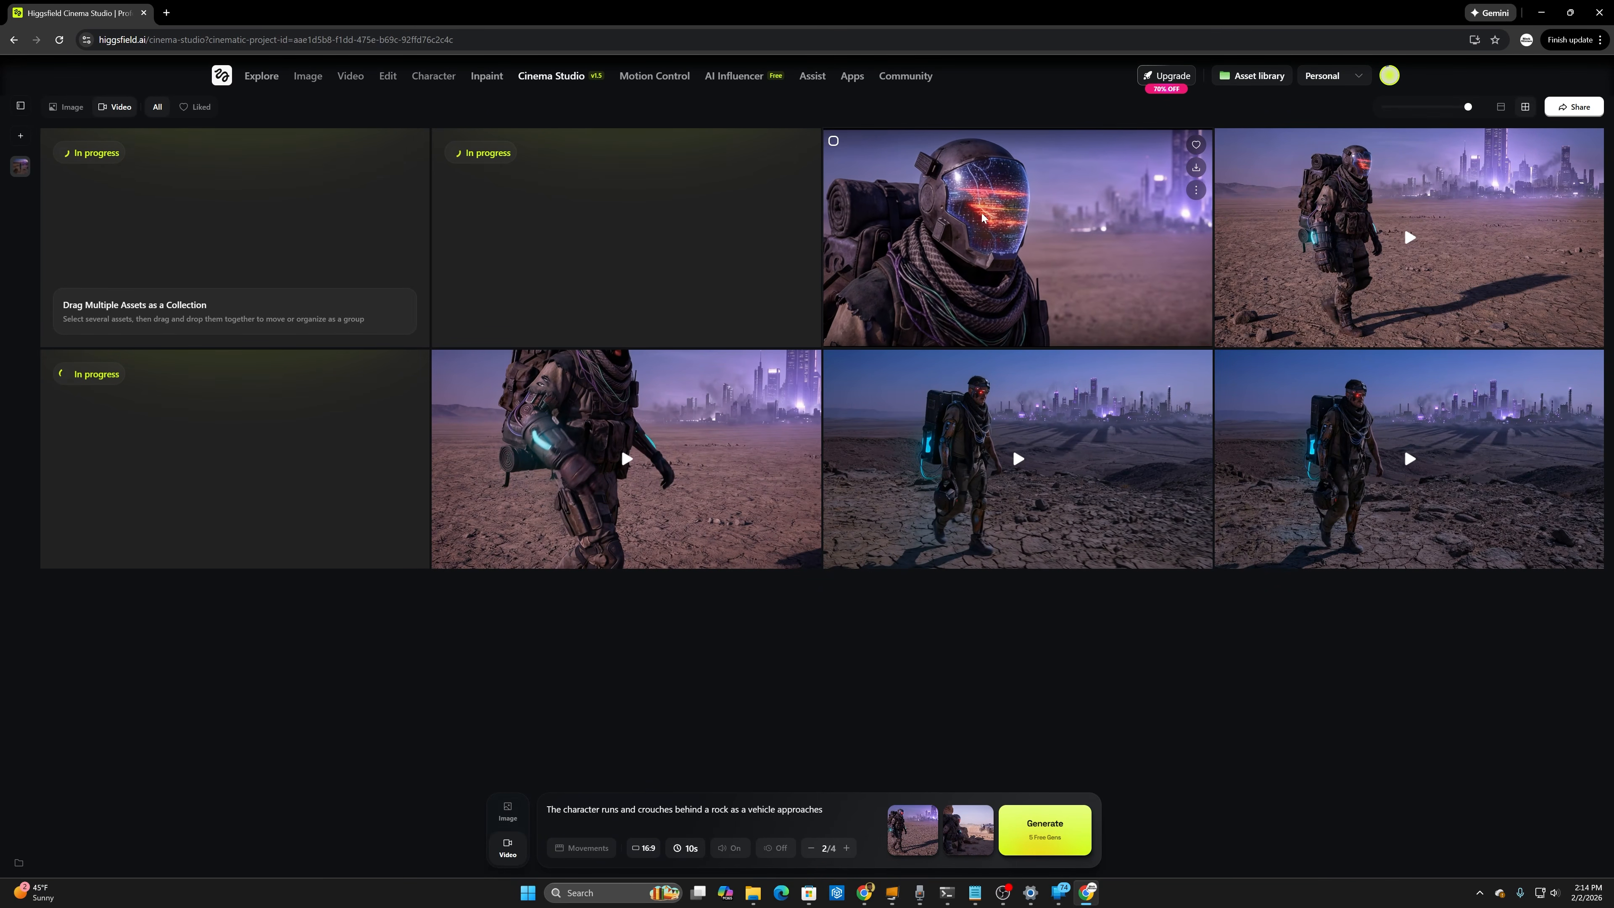
click(1016, 485)
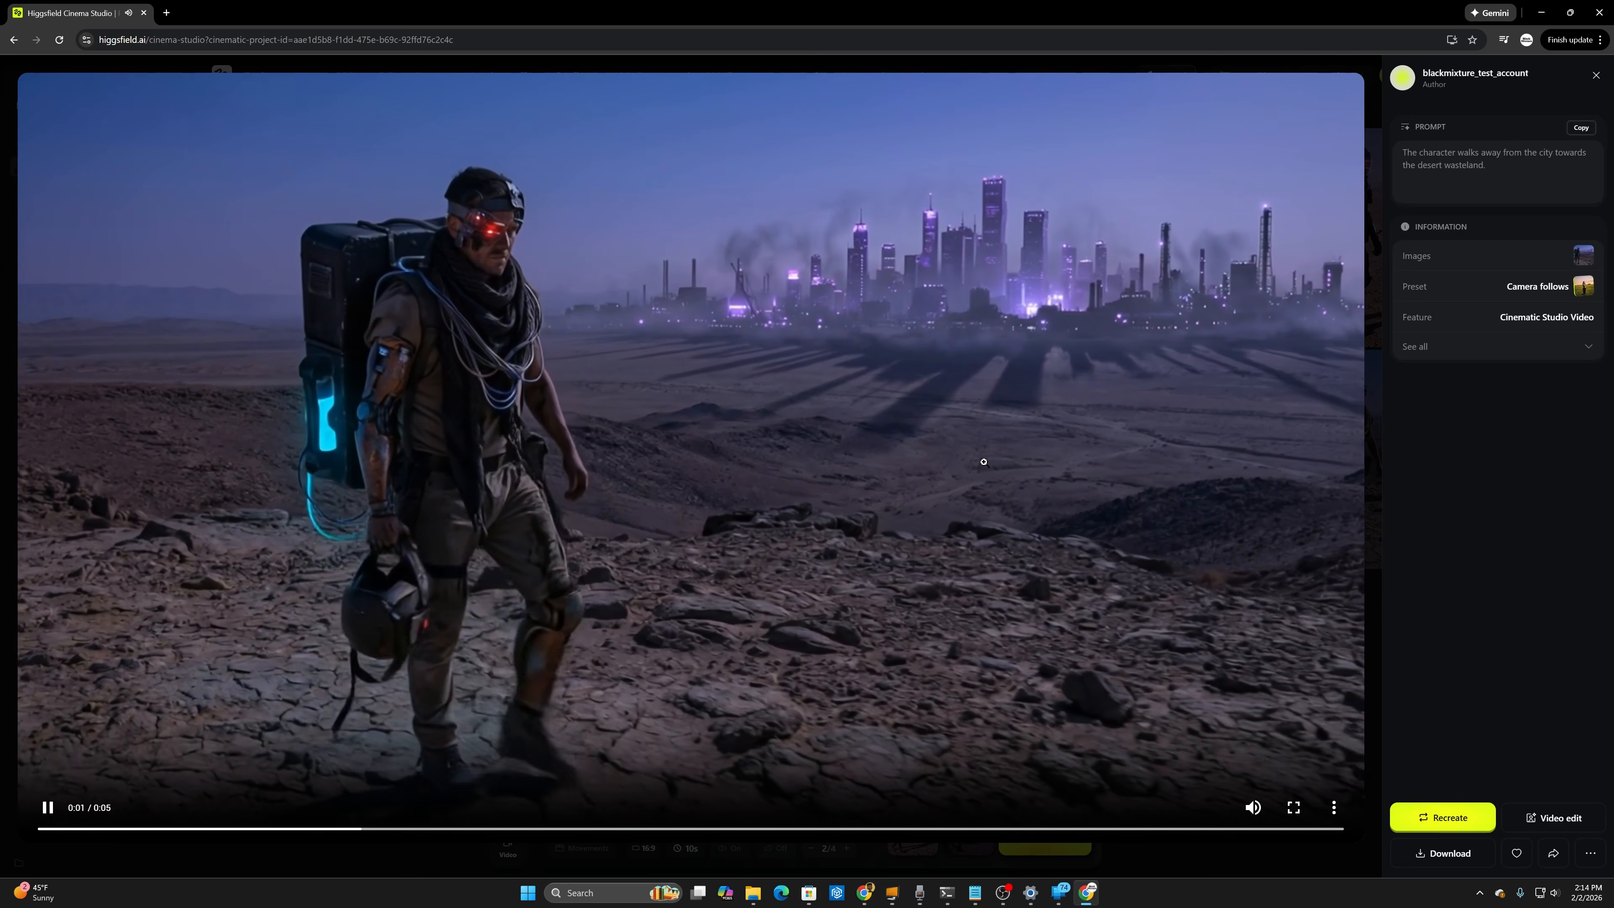
key(Escape)
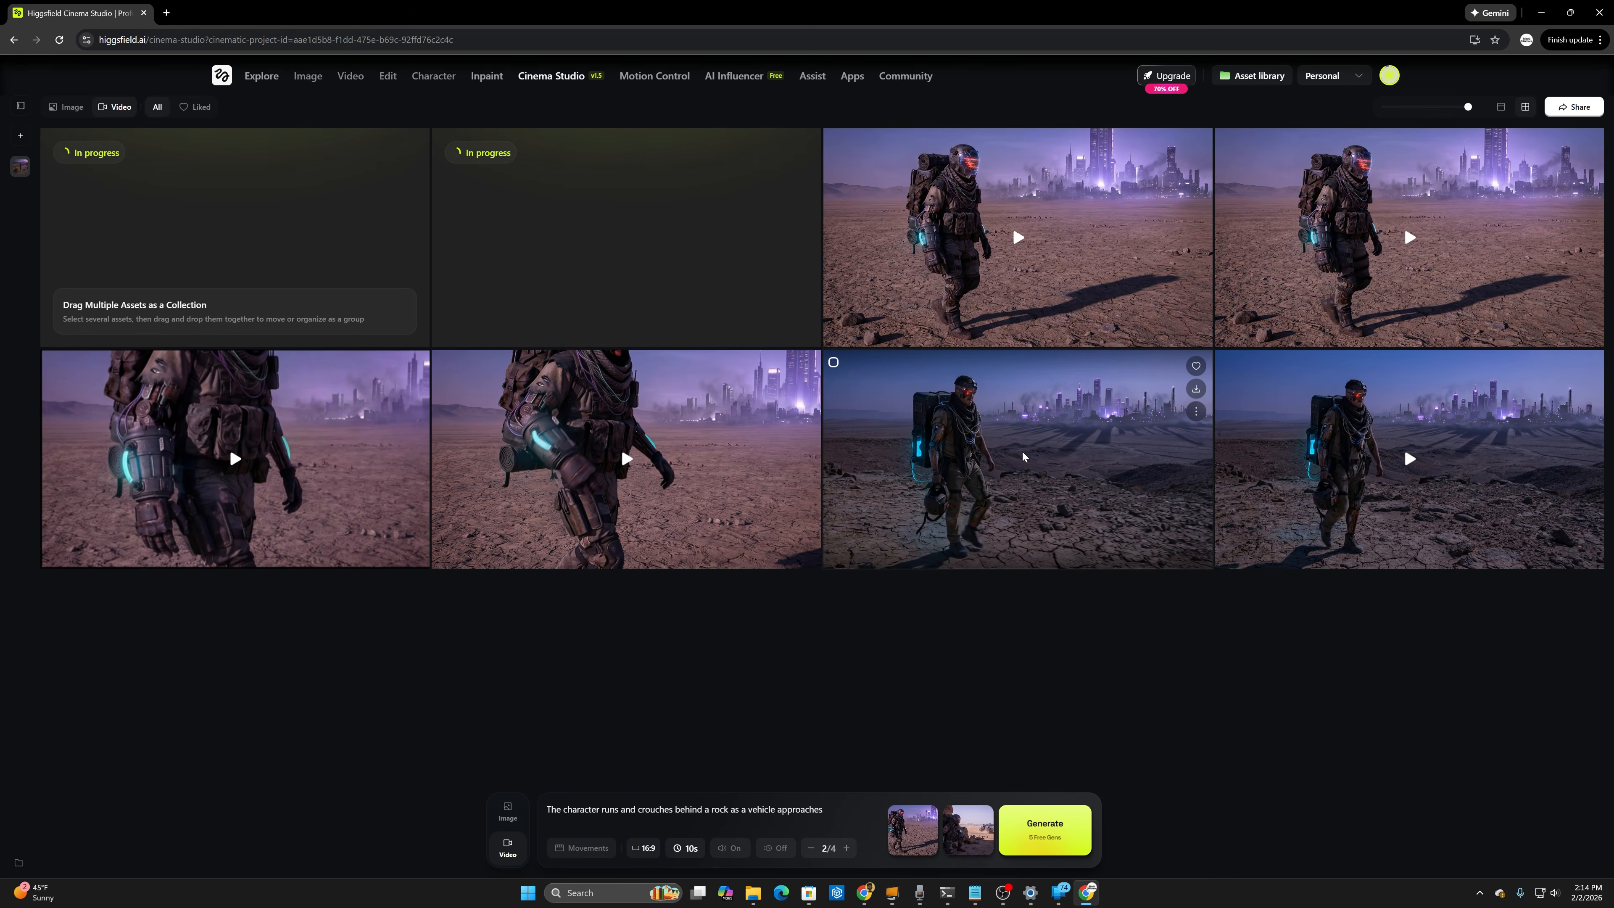
click(280, 469)
key(Escape)
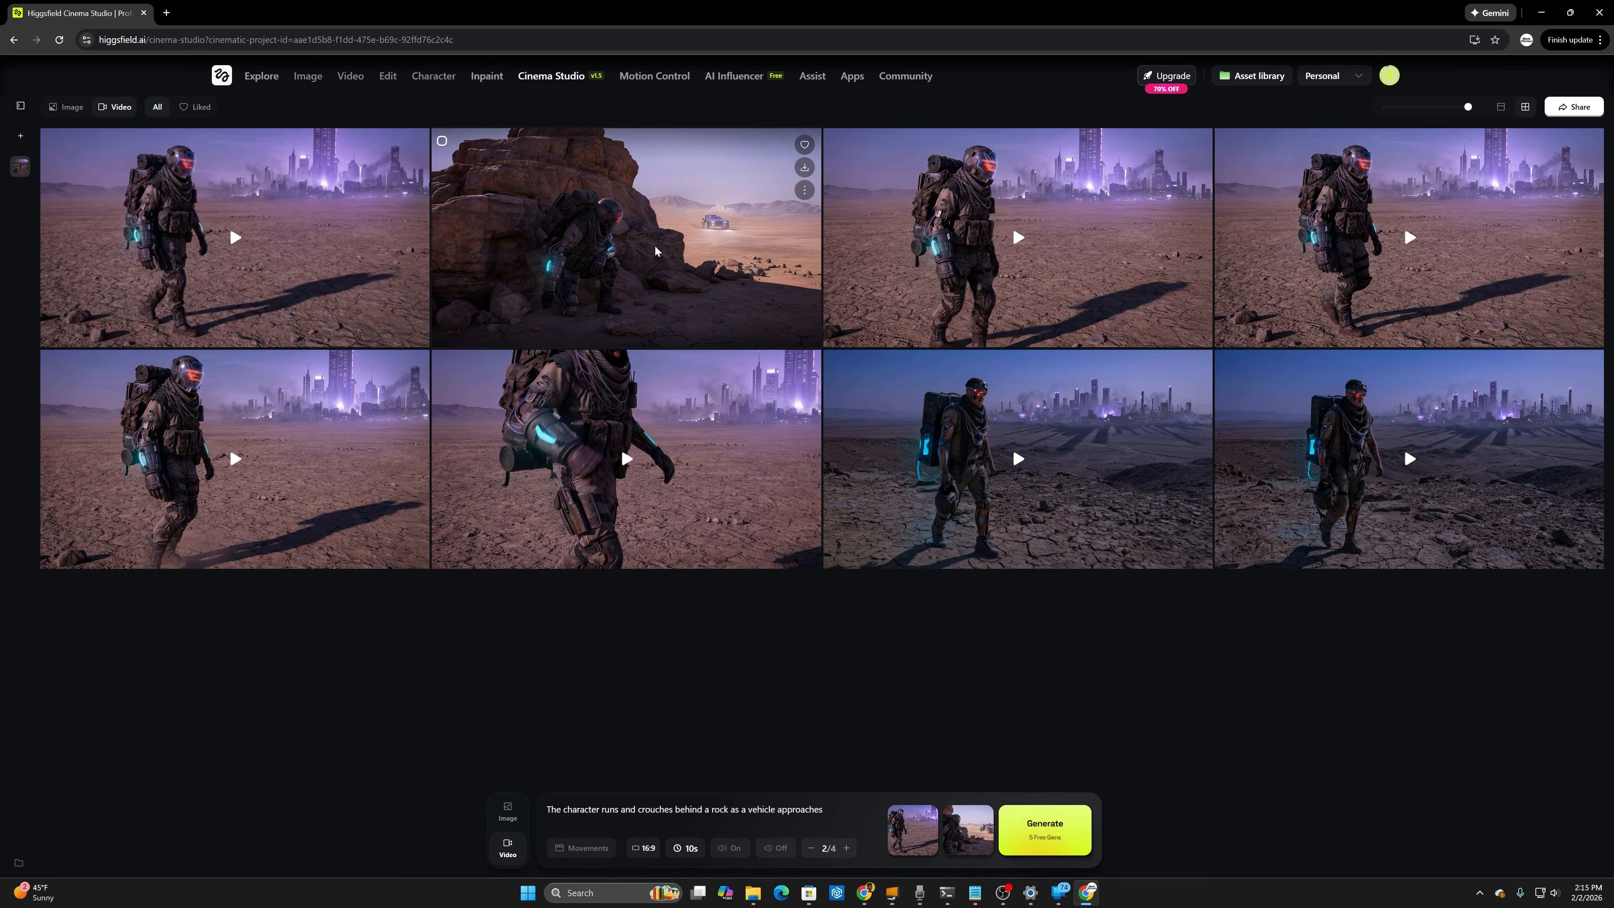
Step: Play and scrub through the clip of the nomad crouching behind the rock, and return to the generated images
click(656, 249)
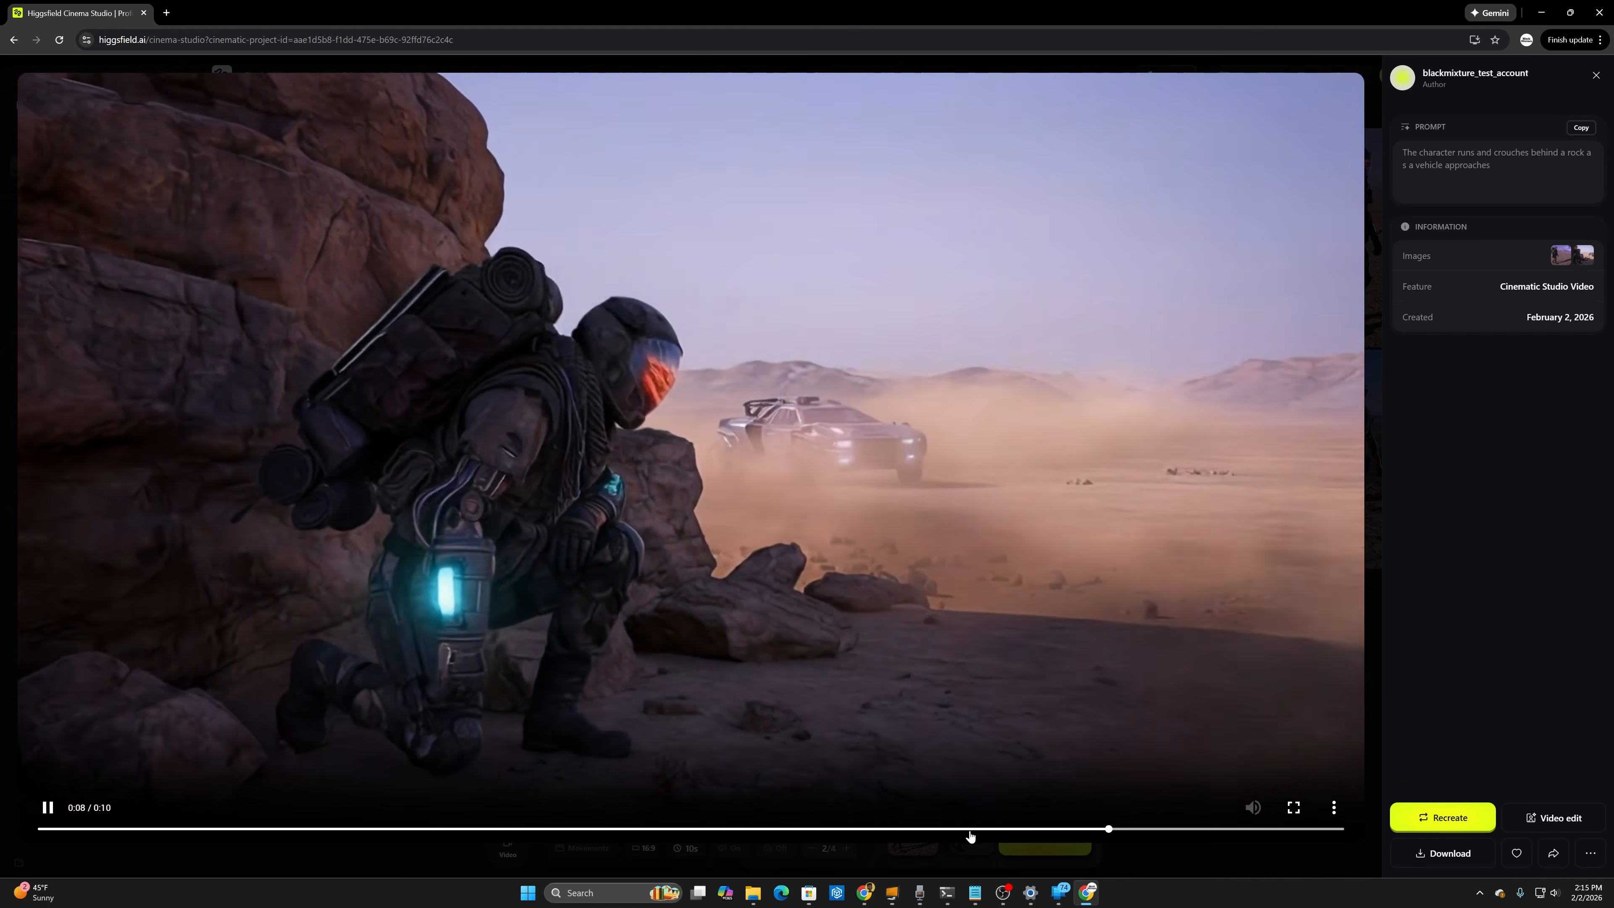
drag(919, 838, 918, 838)
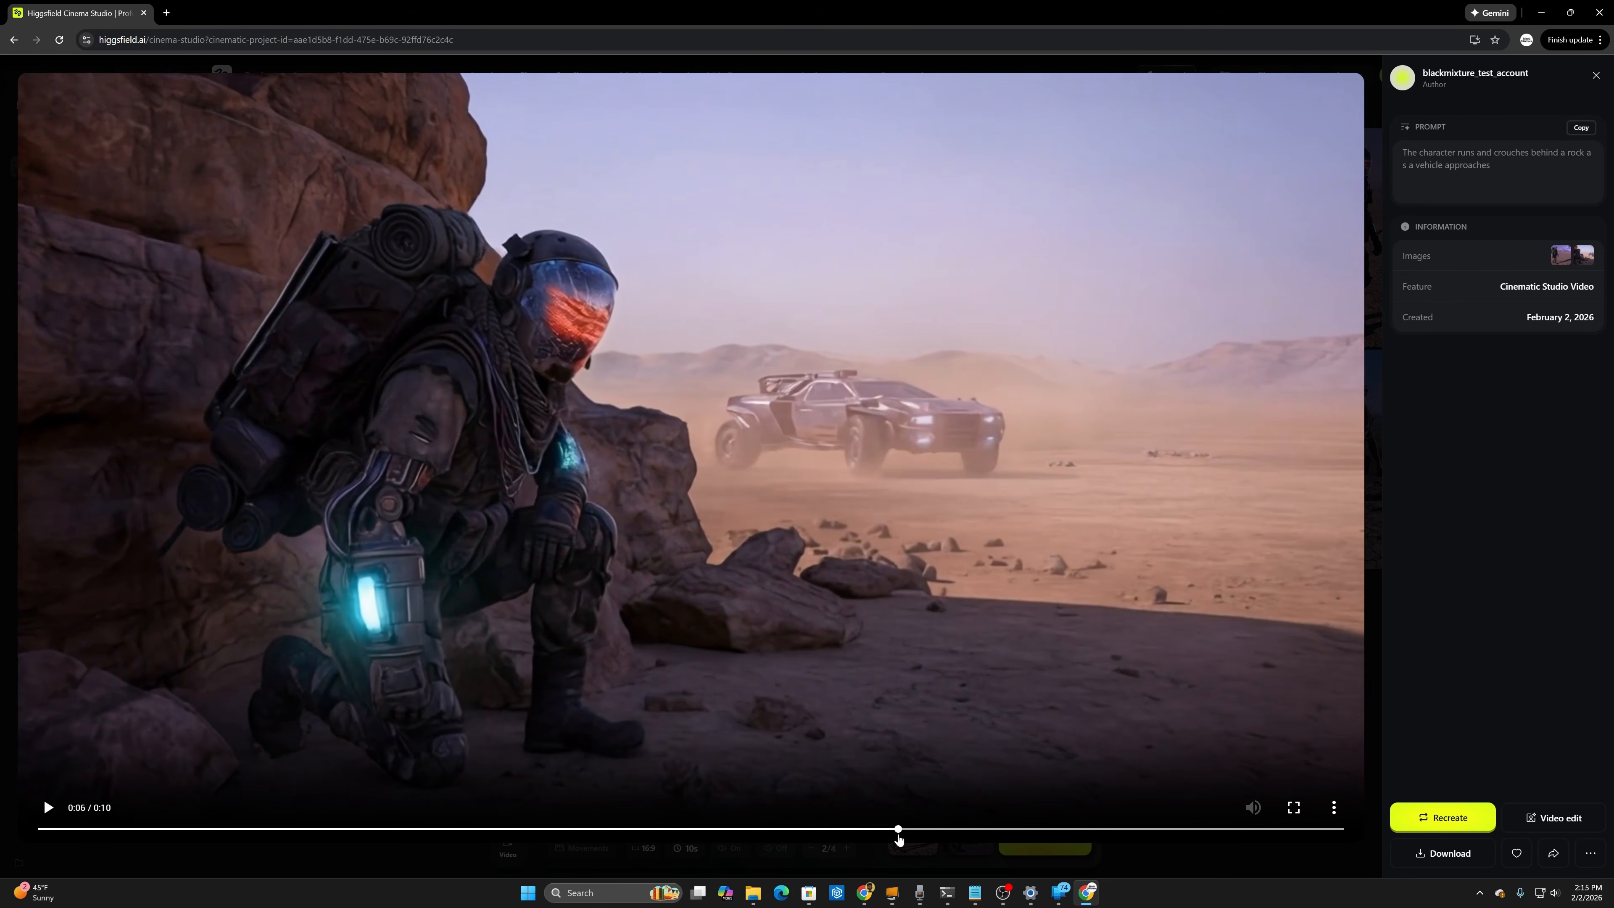
click(899, 838)
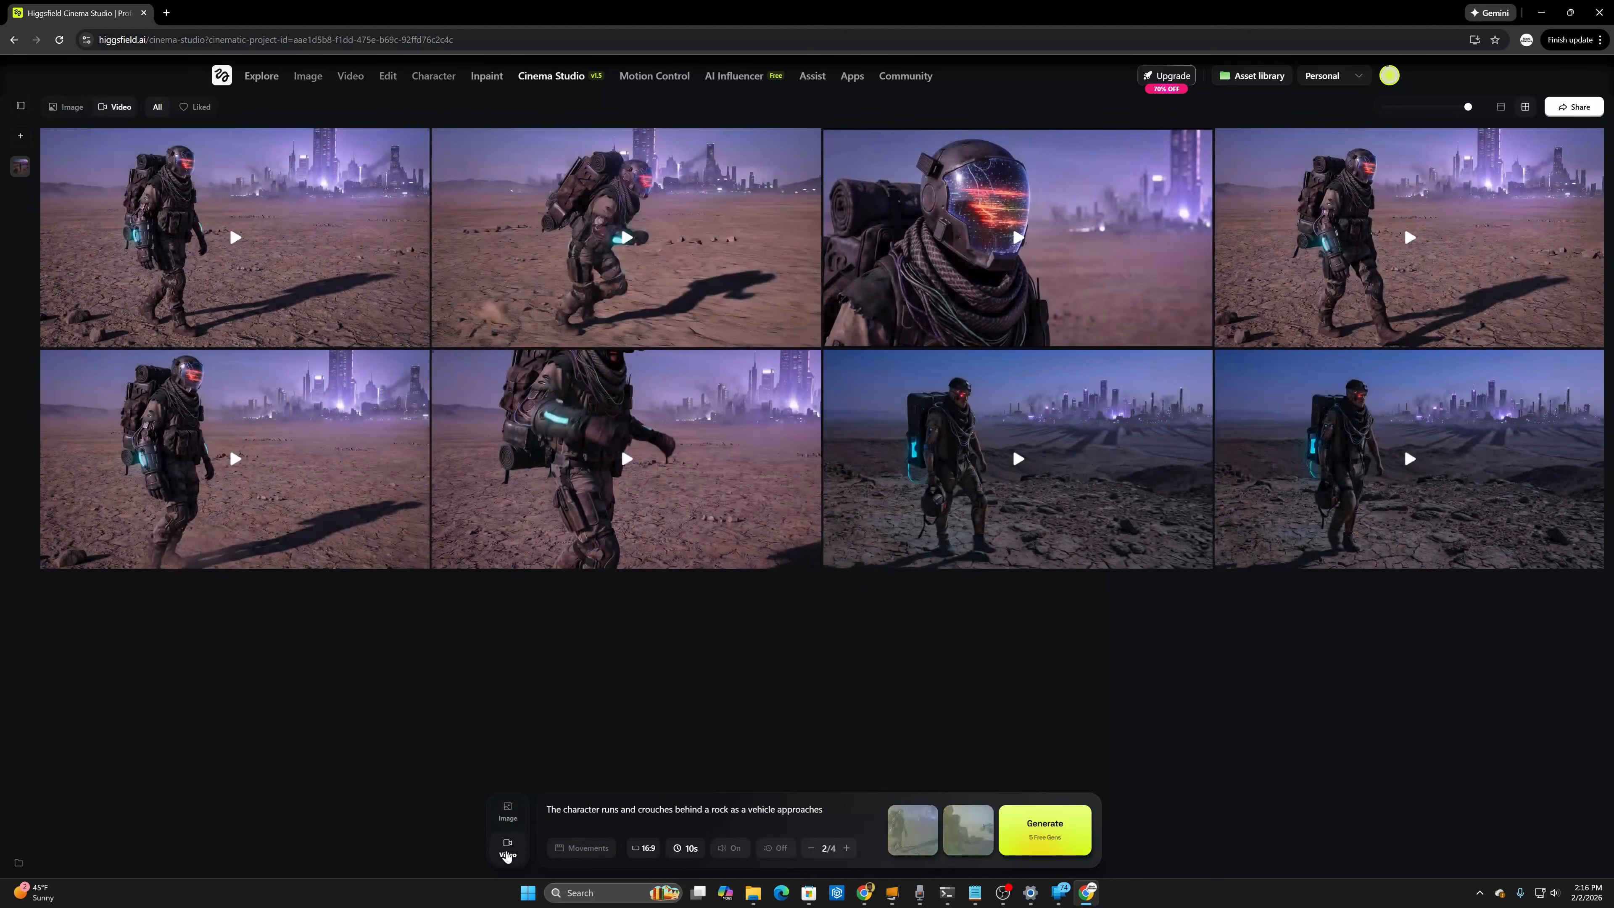
click(508, 812)
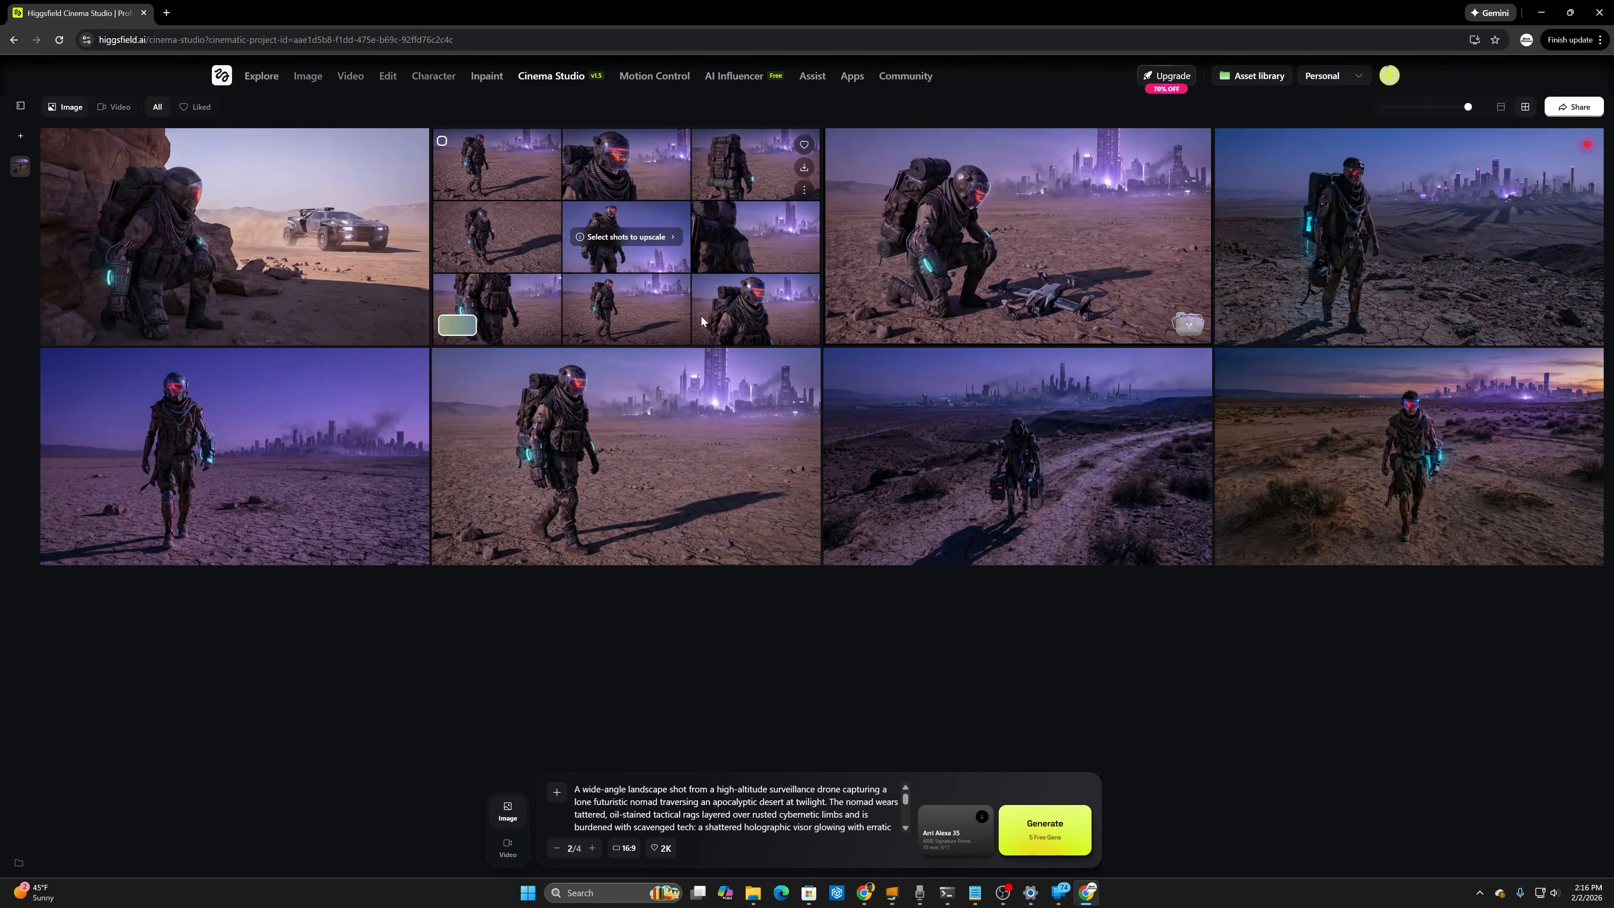